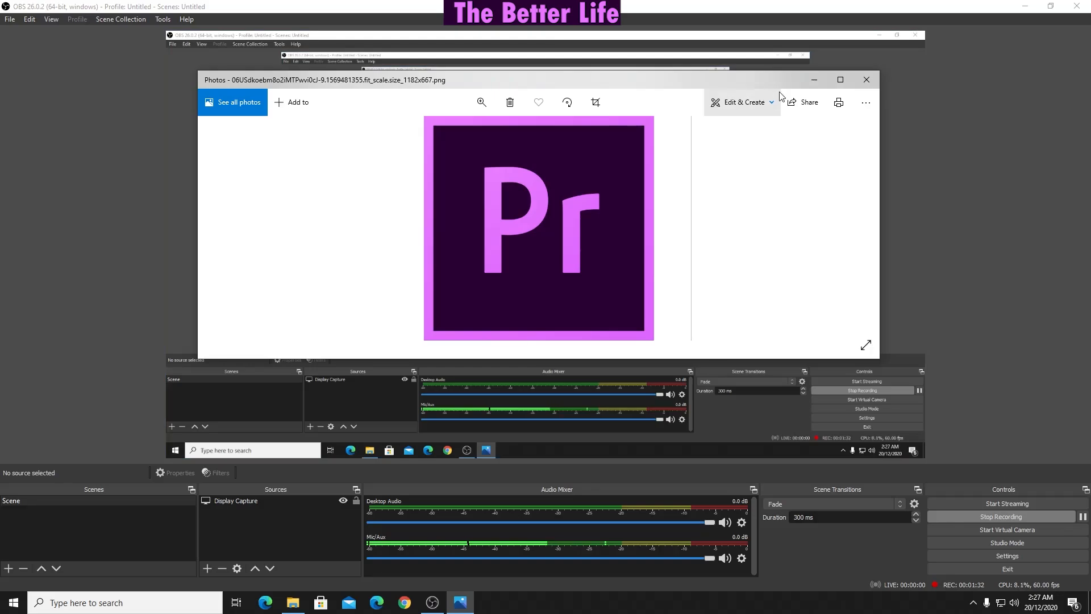
Step: Minimize the open image viewer and recording windows and open the Downloads folder in File Explorer
left_click(814, 79)
left_click(1024, 7)
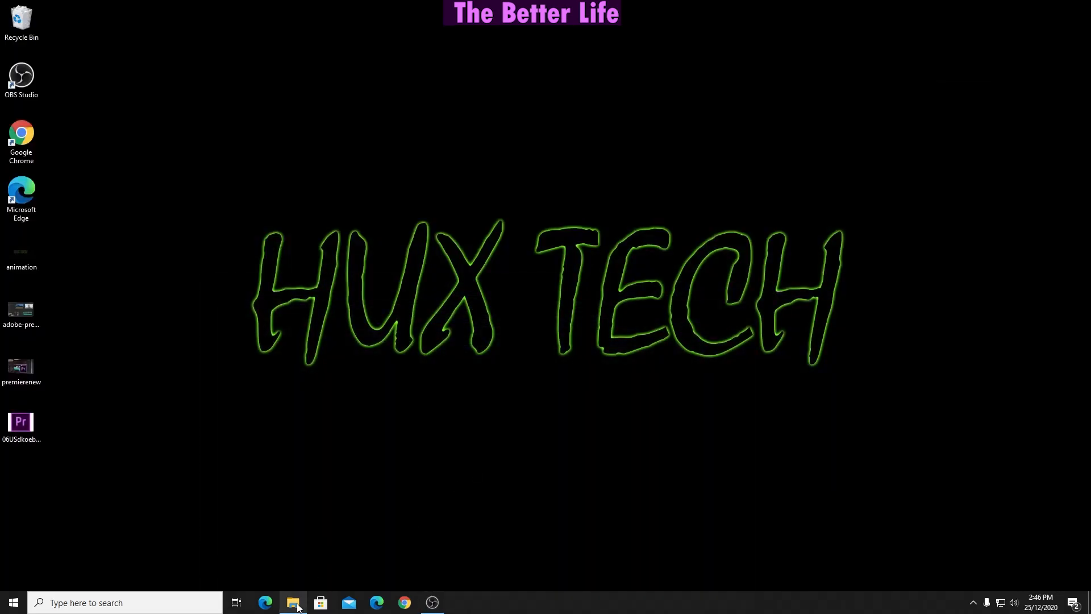
left_click(293, 602)
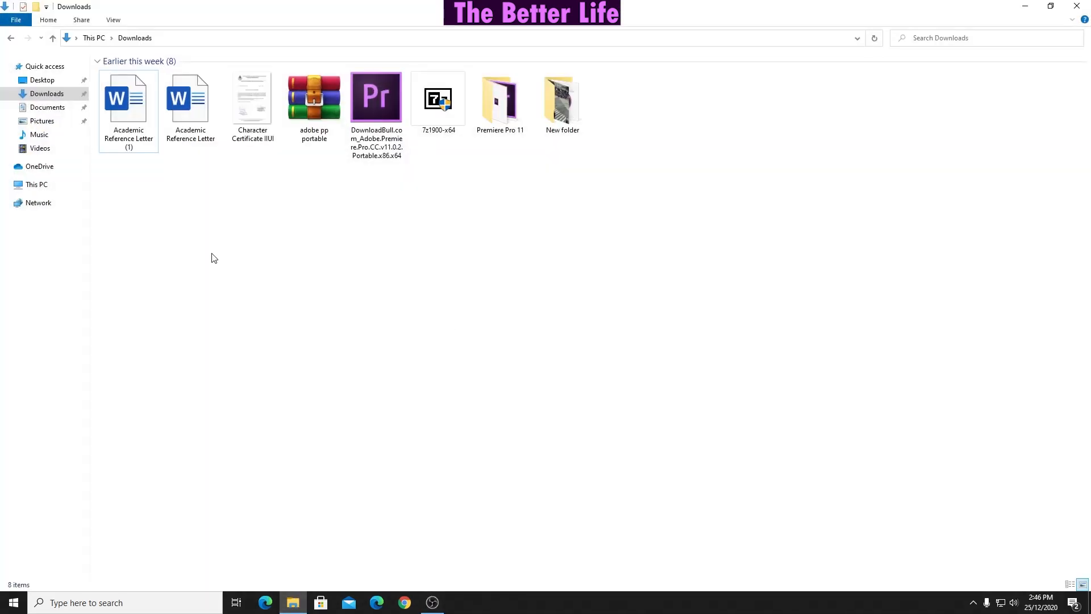
left_click(45, 94)
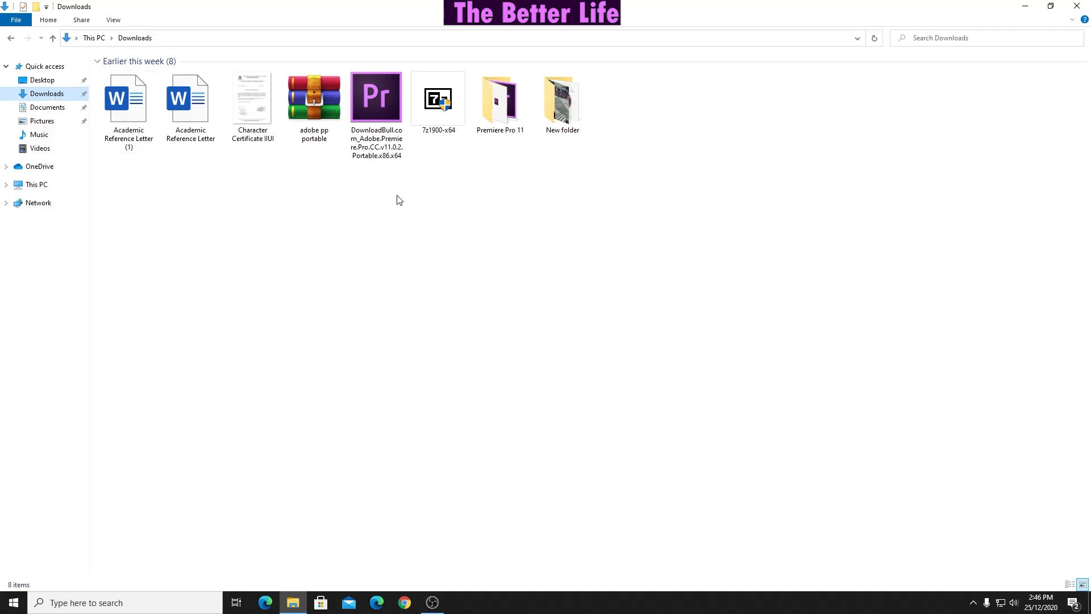
left_click(373, 122)
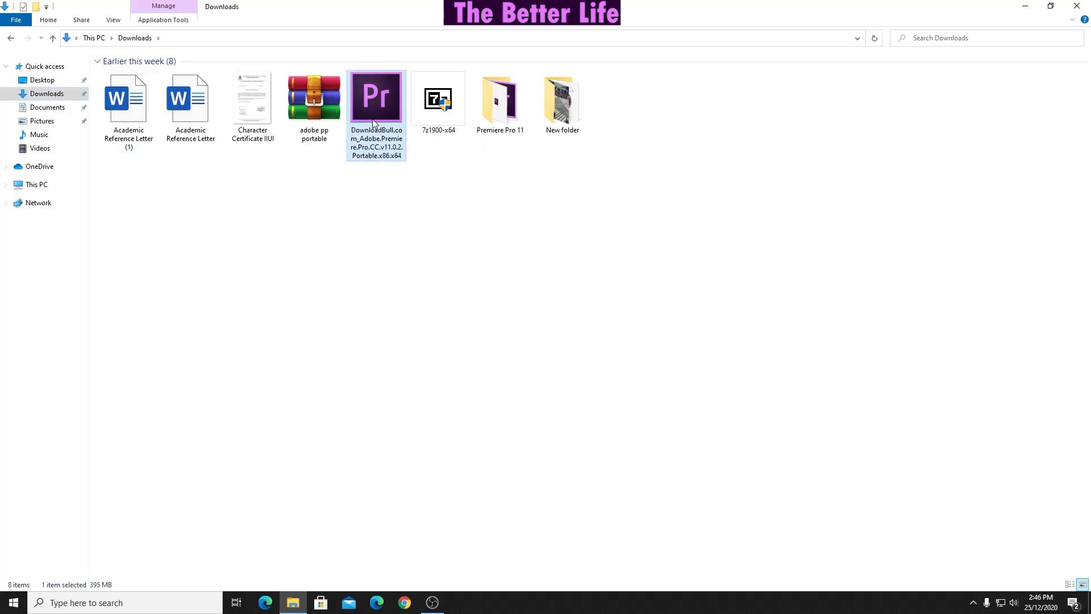
double_click(373, 123)
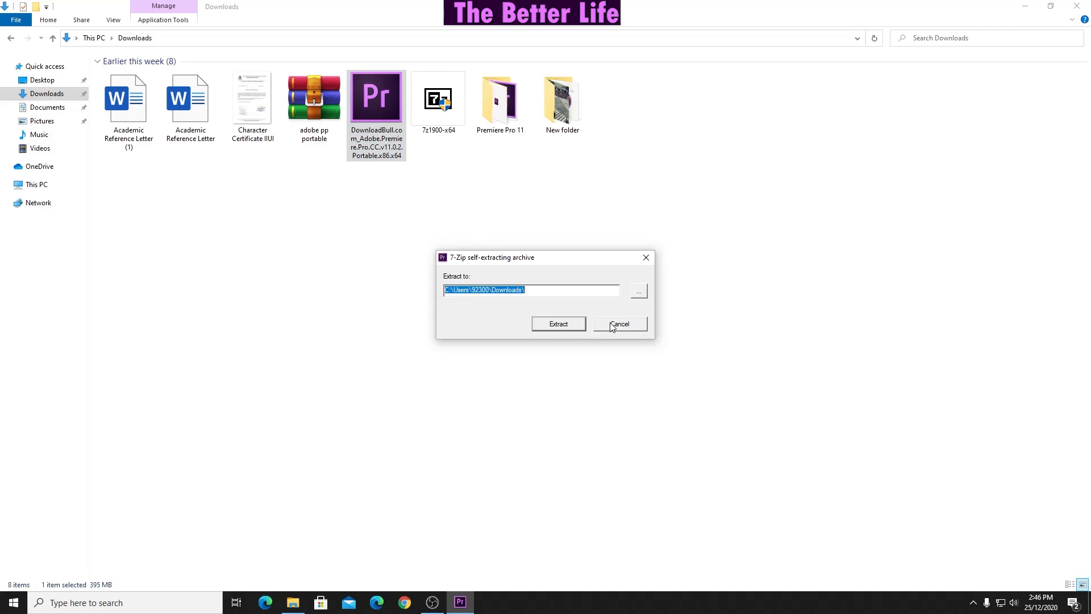
left_click(611, 326)
Step: Open the Premiere Pro 11 folder and launch the PremierePortable application
left_click(498, 97)
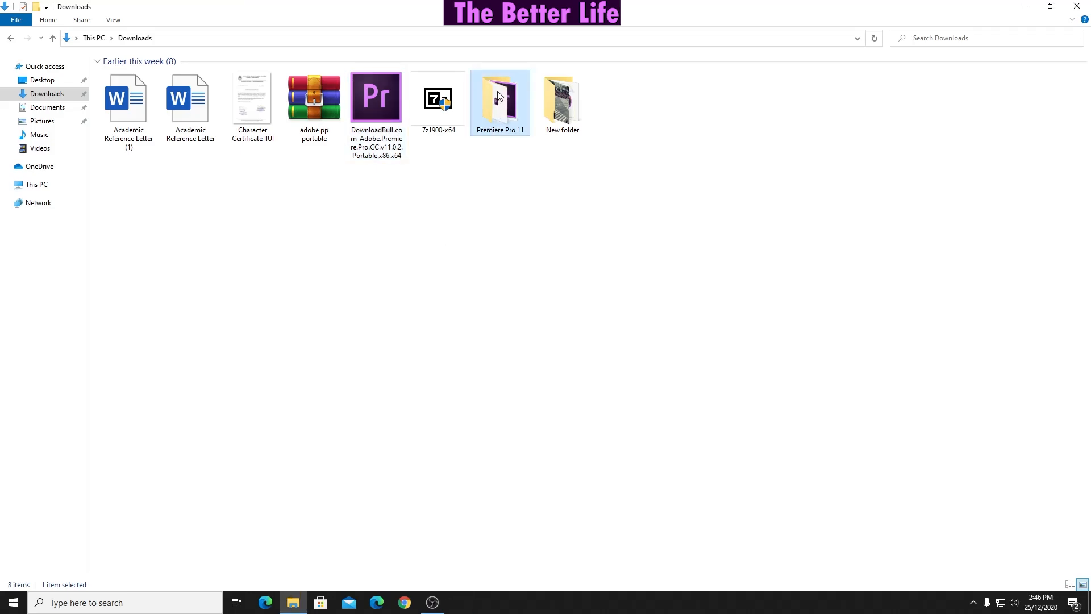
double_click(498, 97)
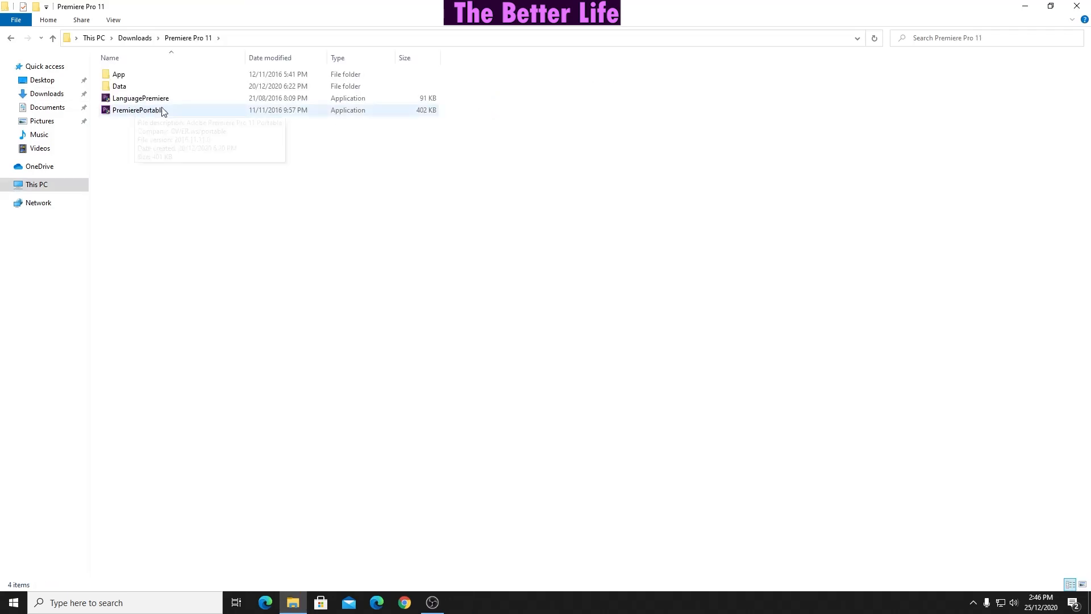
left_click(146, 114)
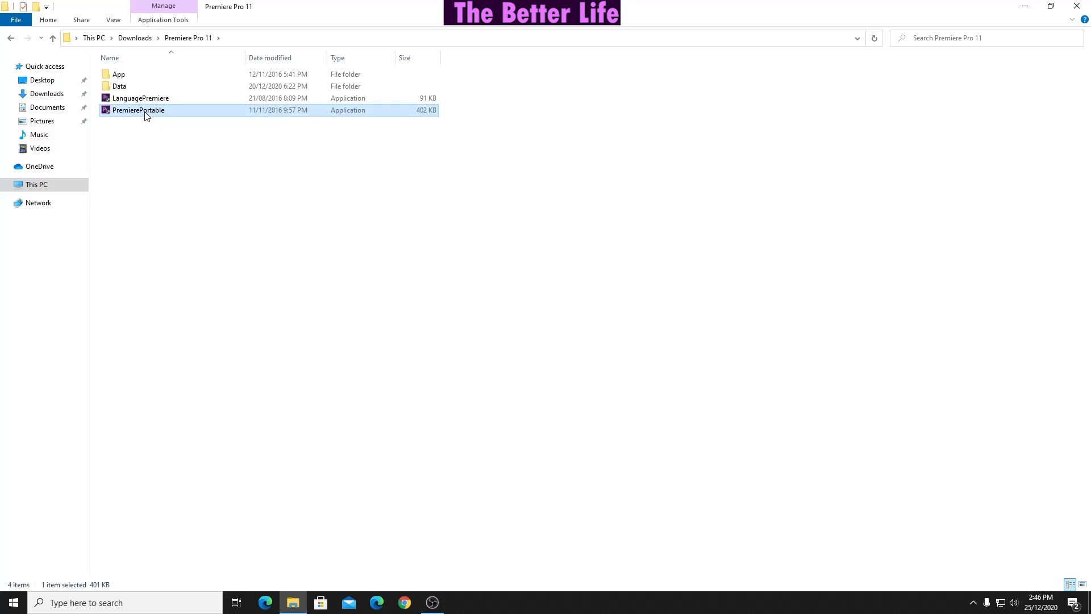
double_click(146, 116)
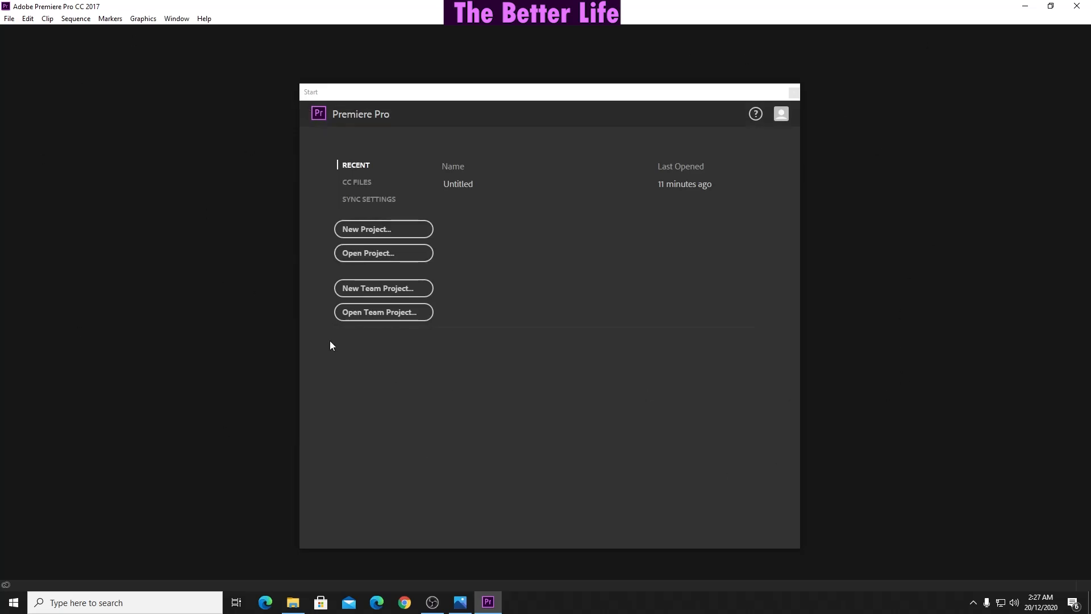
Step: Create a new project named "first project" stored in the Videos folder, keeping the default settings
left_click(350, 227)
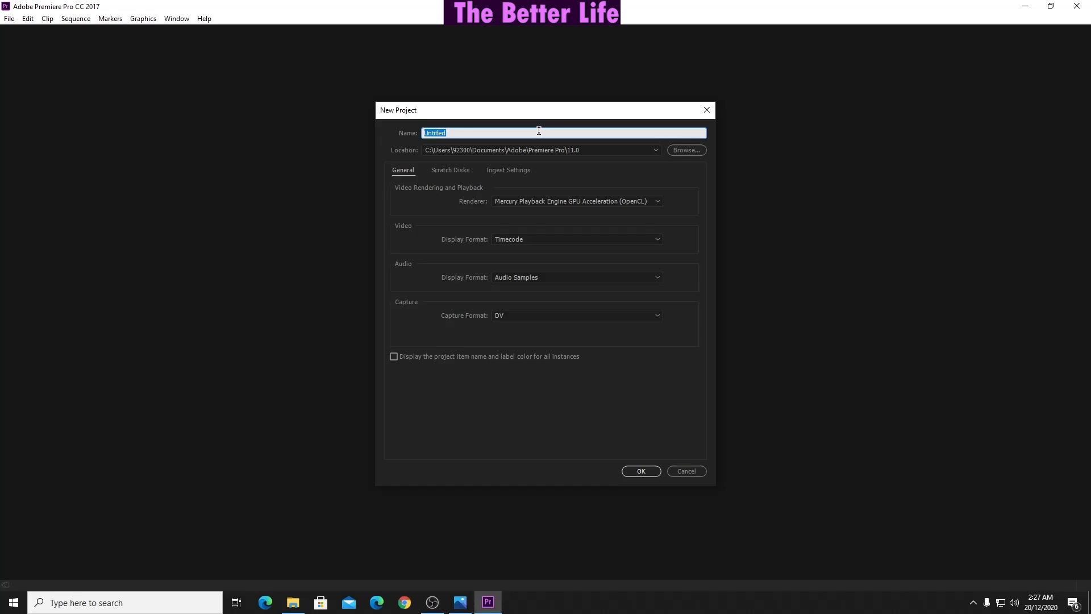
type("first project")
left_click(688, 151)
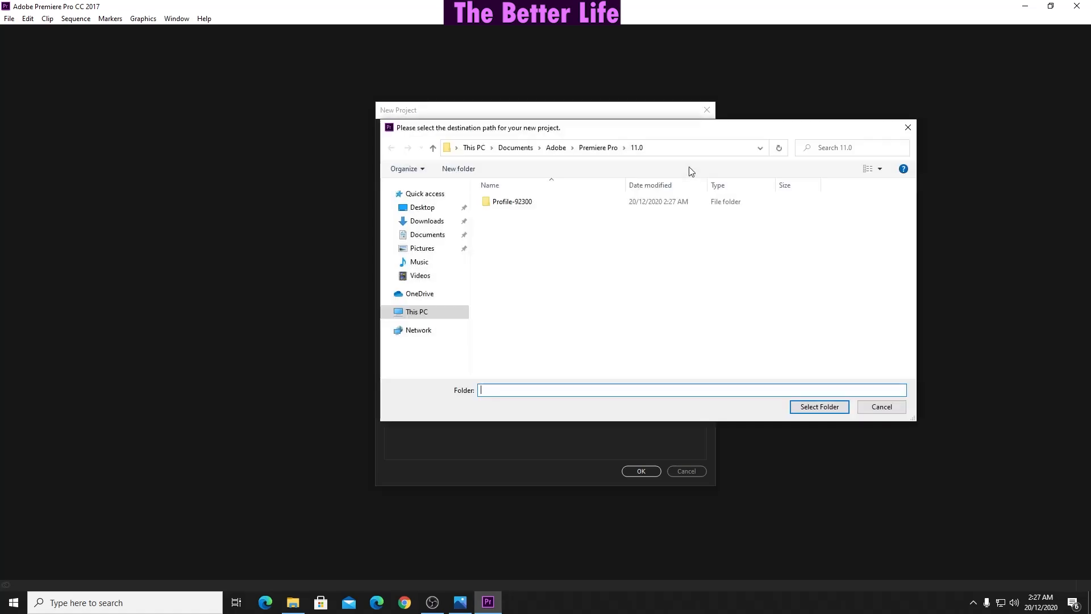
left_click(424, 264)
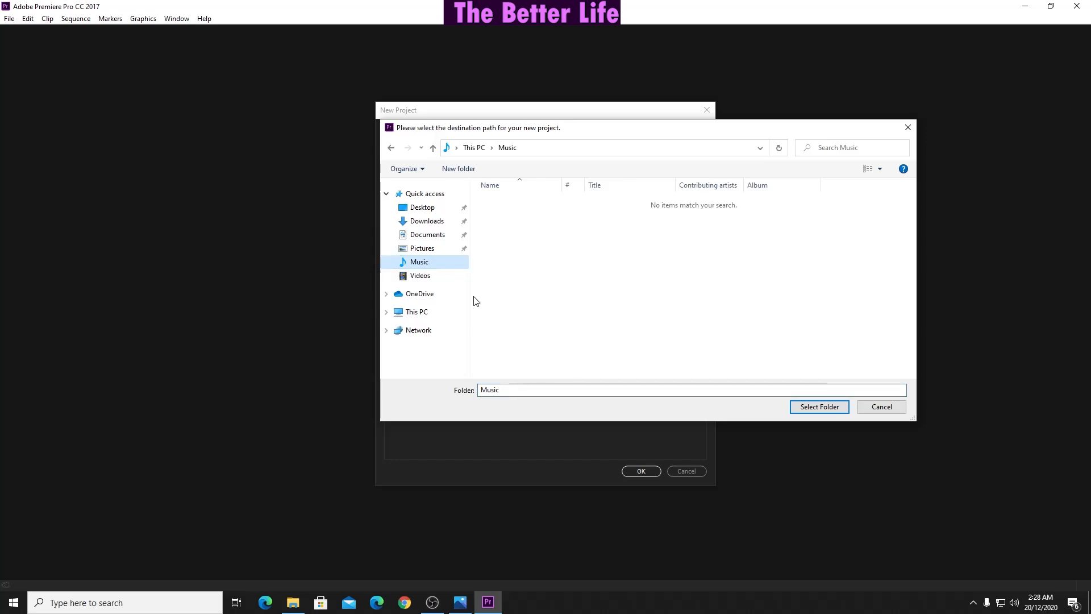
left_click(426, 278)
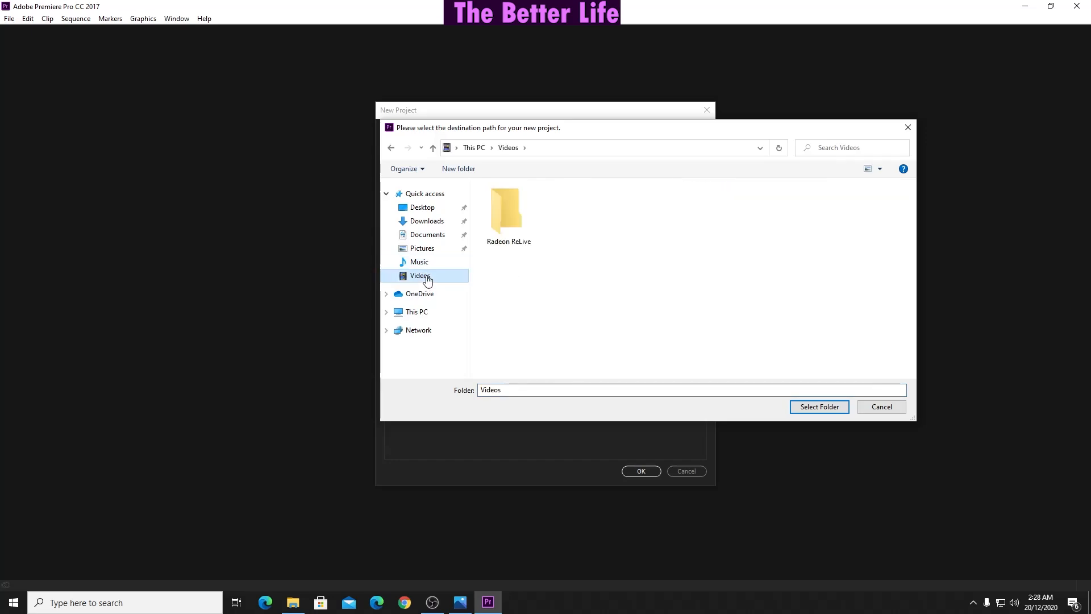
left_click(819, 407)
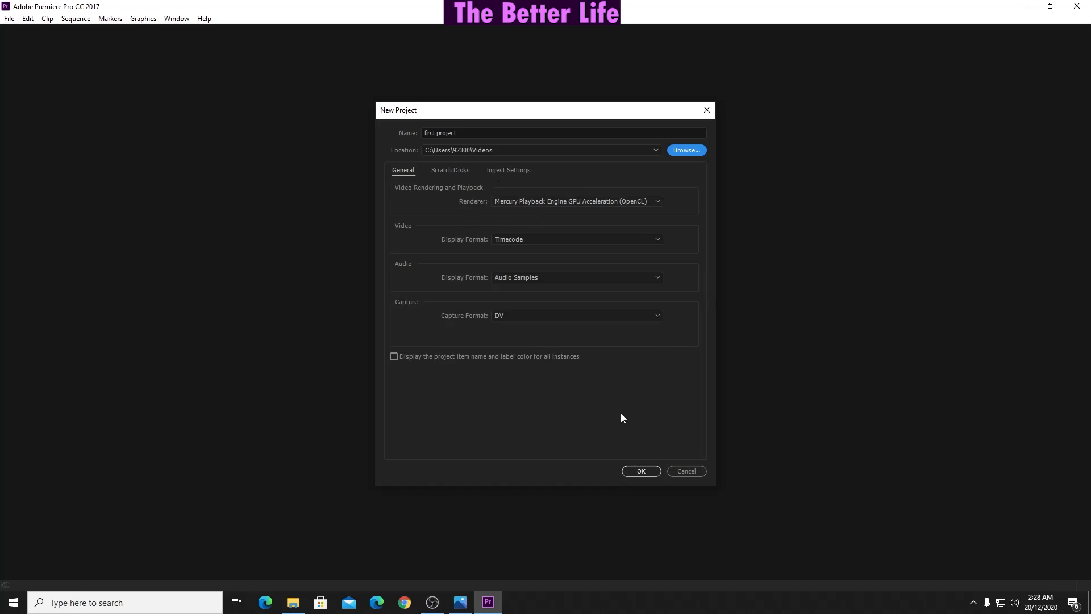
left_click(640, 470)
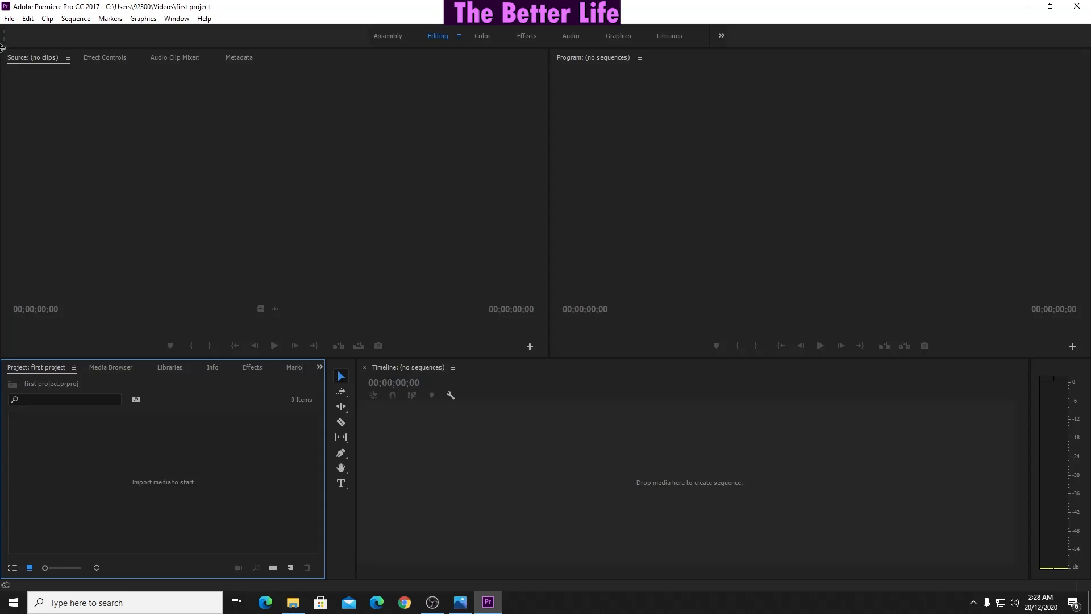
Step: Look through the commands available for files, editing, markers and help without running any
left_click(9, 19)
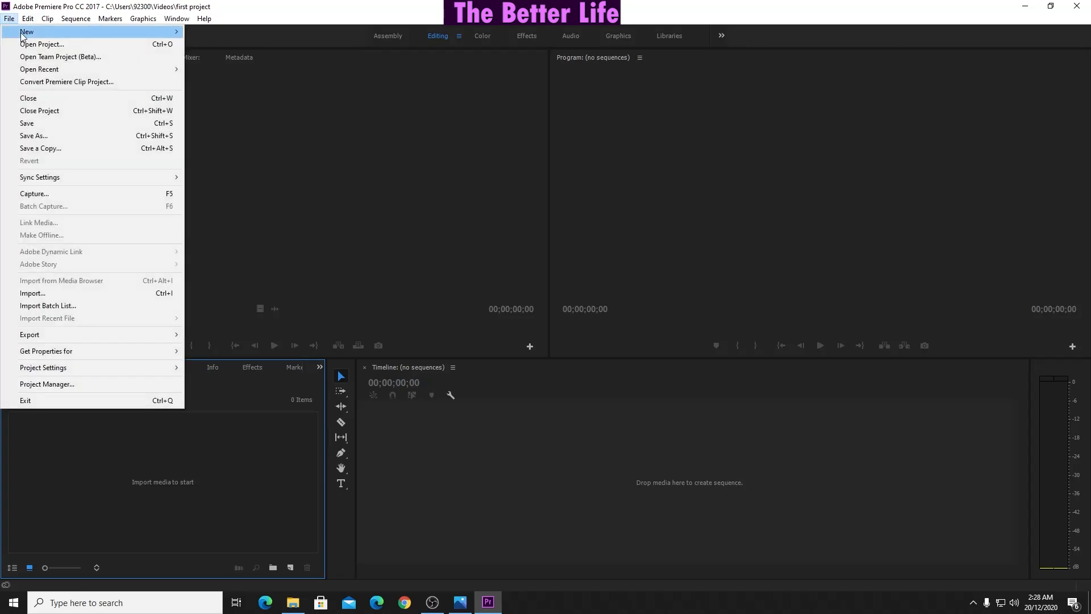
mouse_move(23, 35)
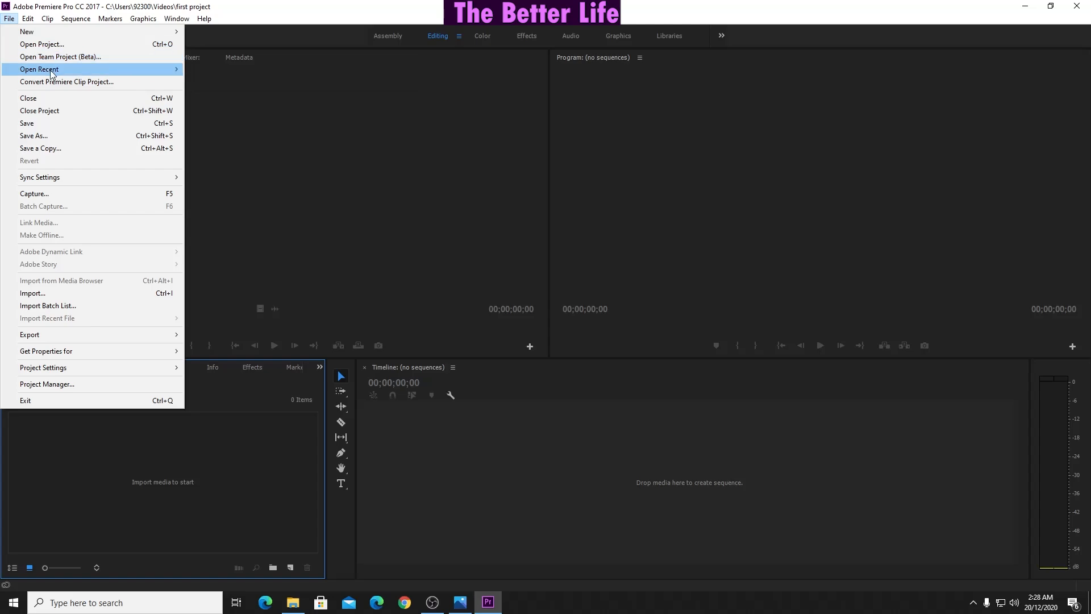
mouse_move(154, 72)
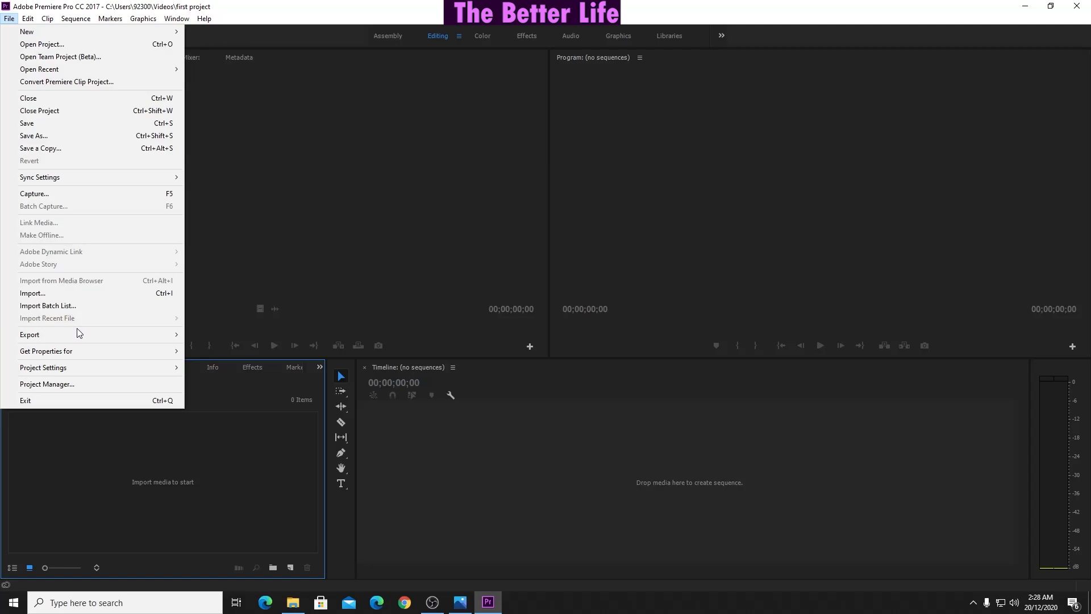
mouse_move(76, 339)
mouse_move(28, 17)
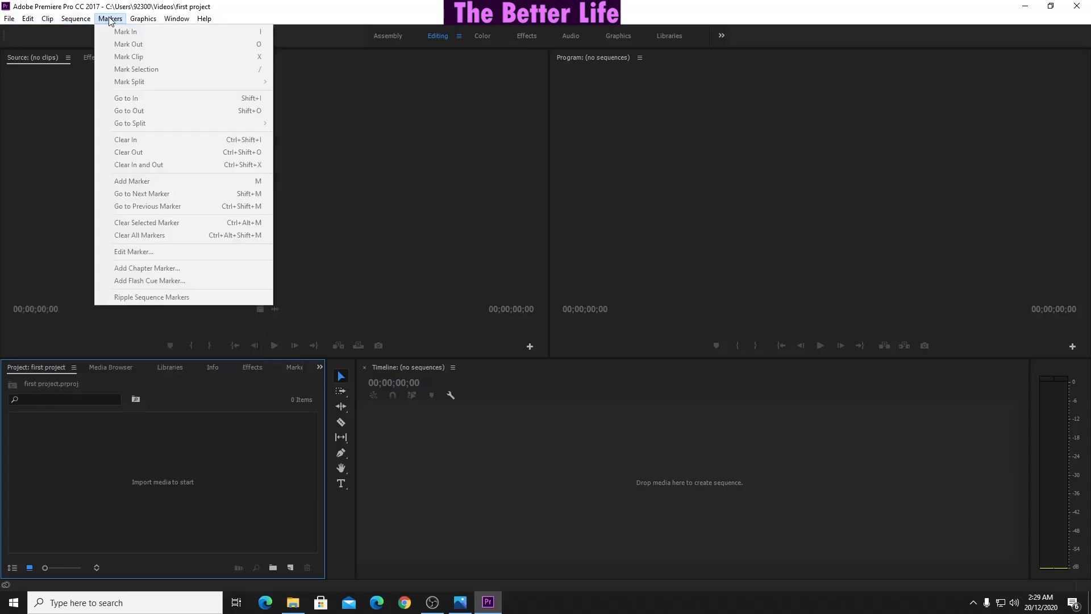
mouse_move(201, 22)
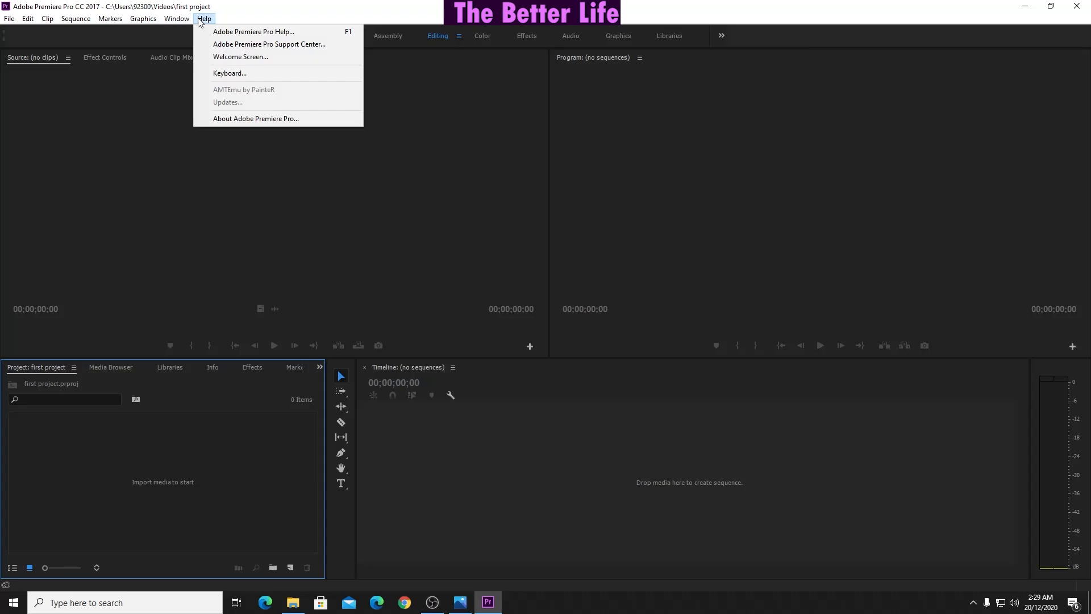
left_click(235, 13)
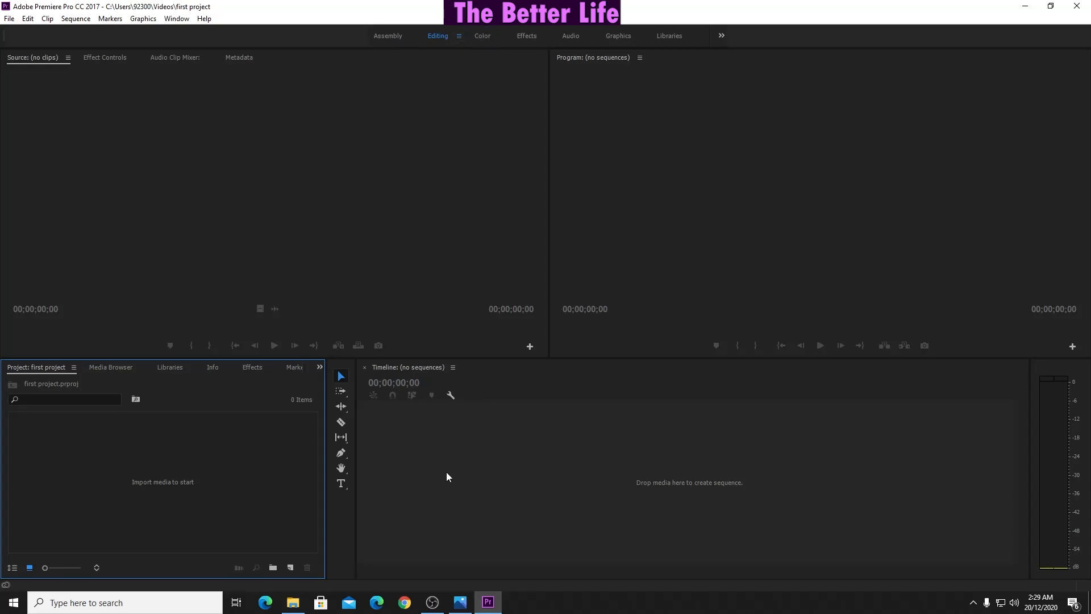
Step: Look over the timeline, project, source and program areas, and compare the Assembly workspace with the Editing workspace
left_click(413, 369)
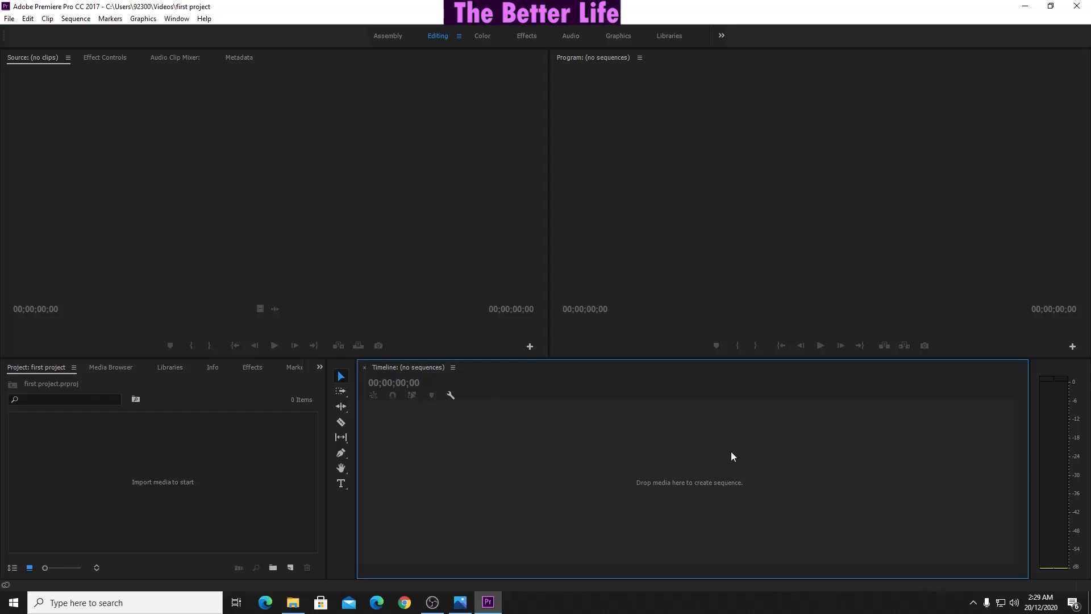
left_click(229, 436)
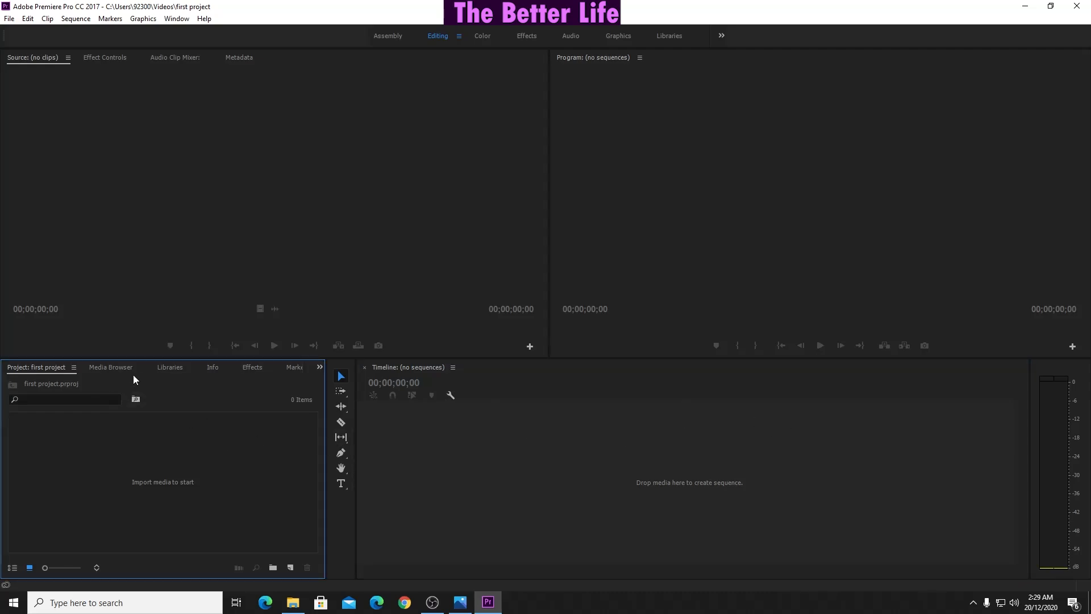
left_click(248, 139)
left_click(707, 176)
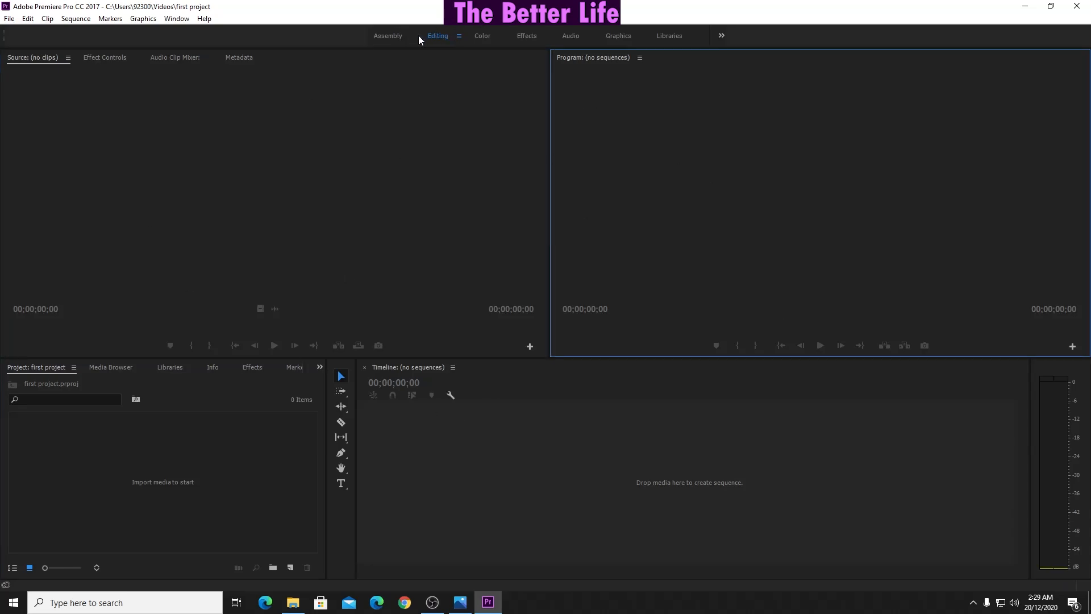
left_click(396, 36)
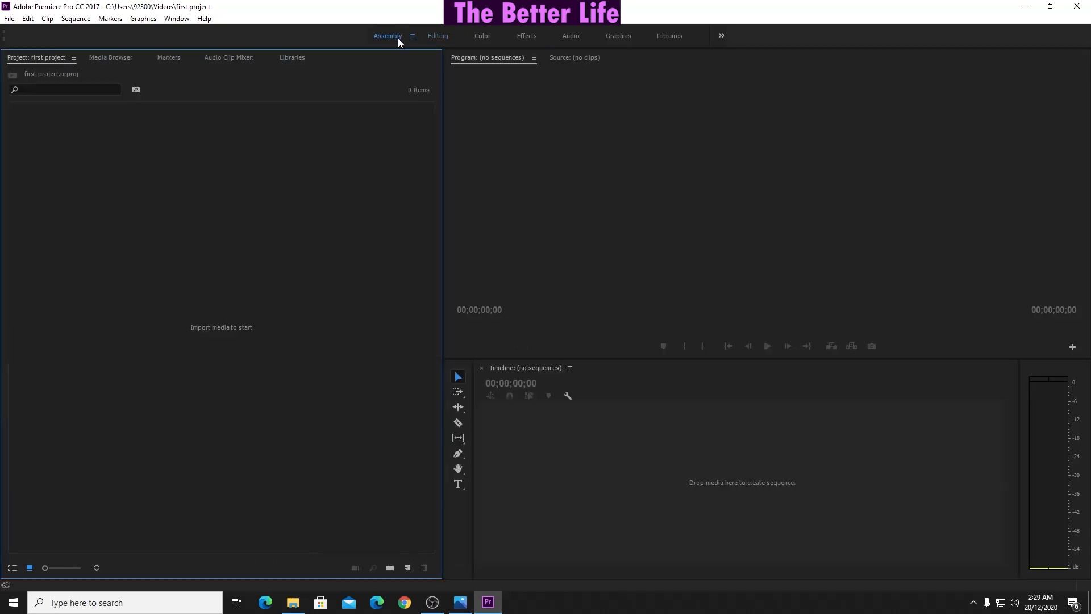
left_click(433, 36)
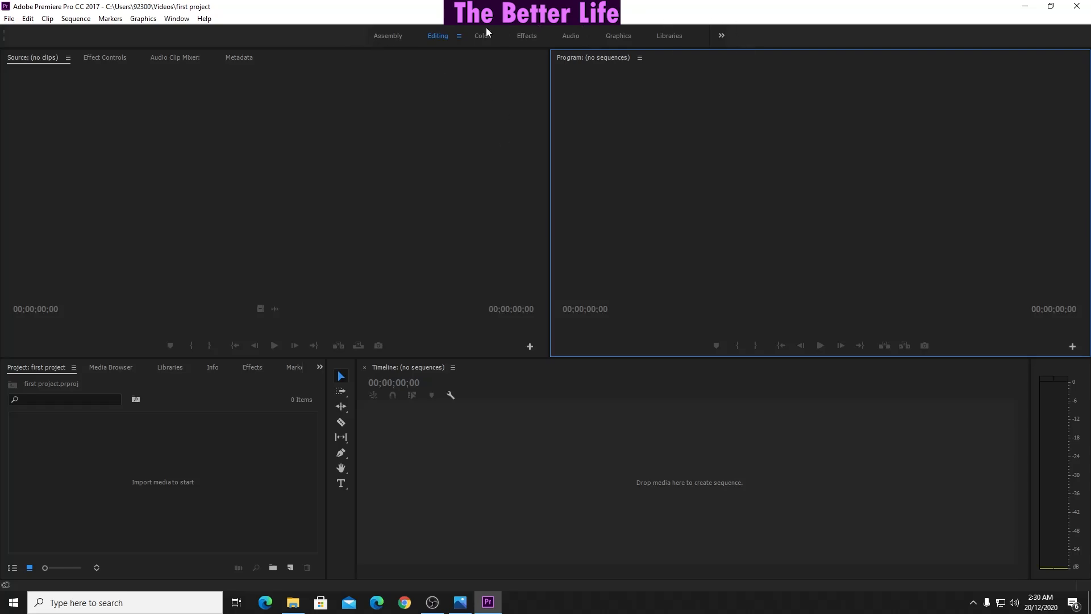
Step: Examine the source, timeline, project and program areas of the Editing workspace, including the Media Browser's drives and folders
left_click(438, 184)
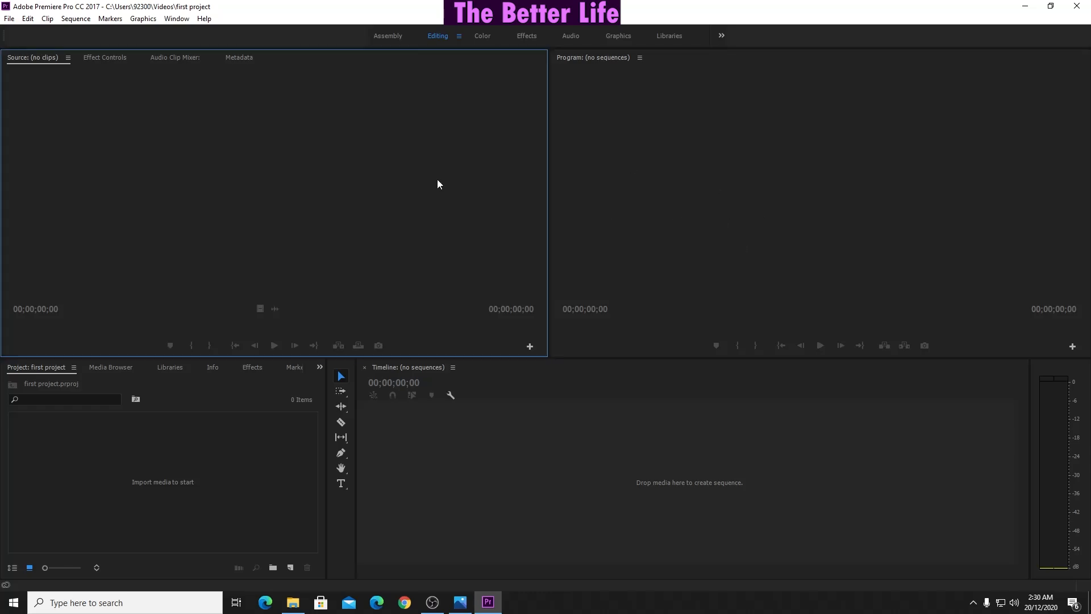
left_click(463, 418)
left_click(281, 428)
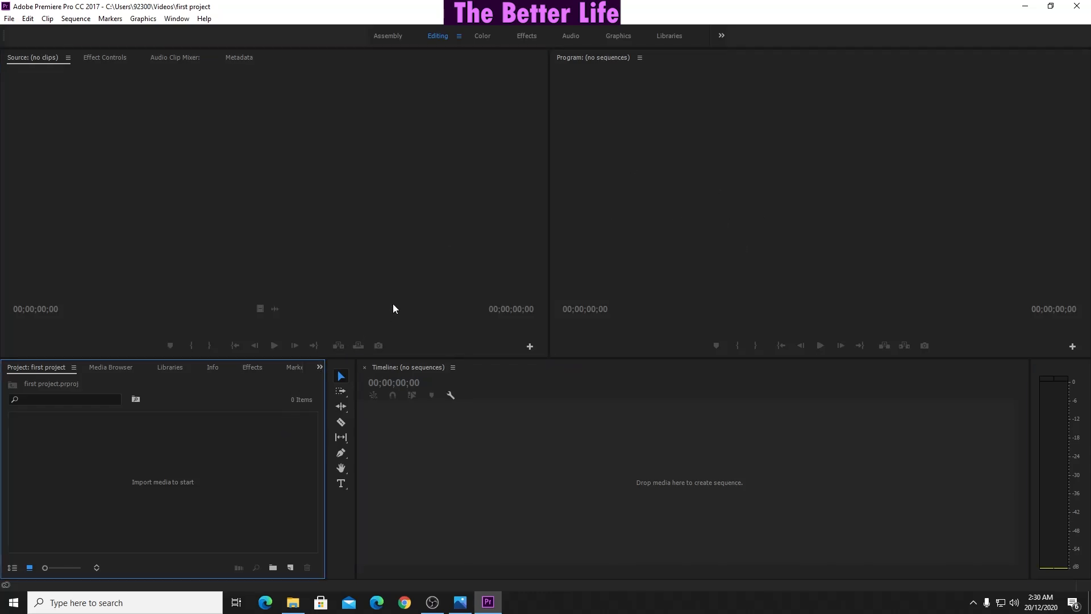
left_click(503, 411)
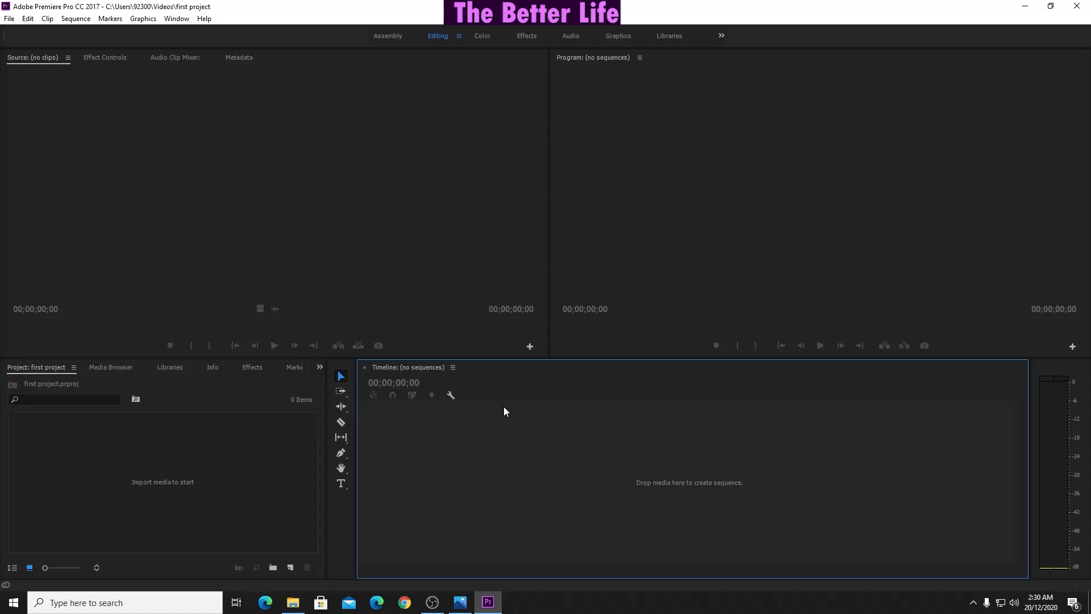
left_click(209, 449)
left_click(228, 334)
left_click(782, 260)
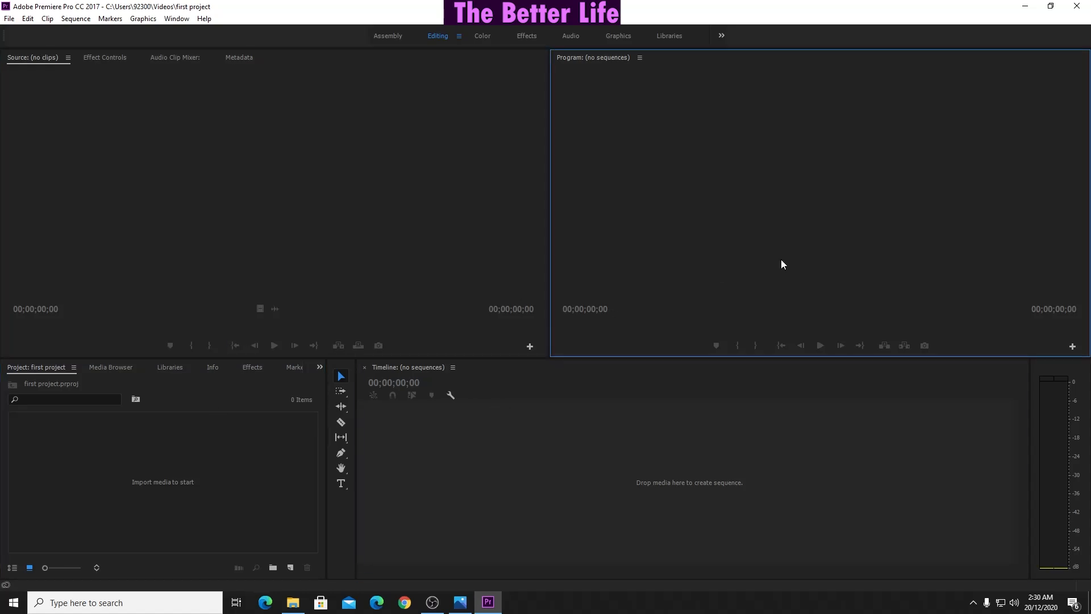
left_click(415, 371)
left_click(97, 366)
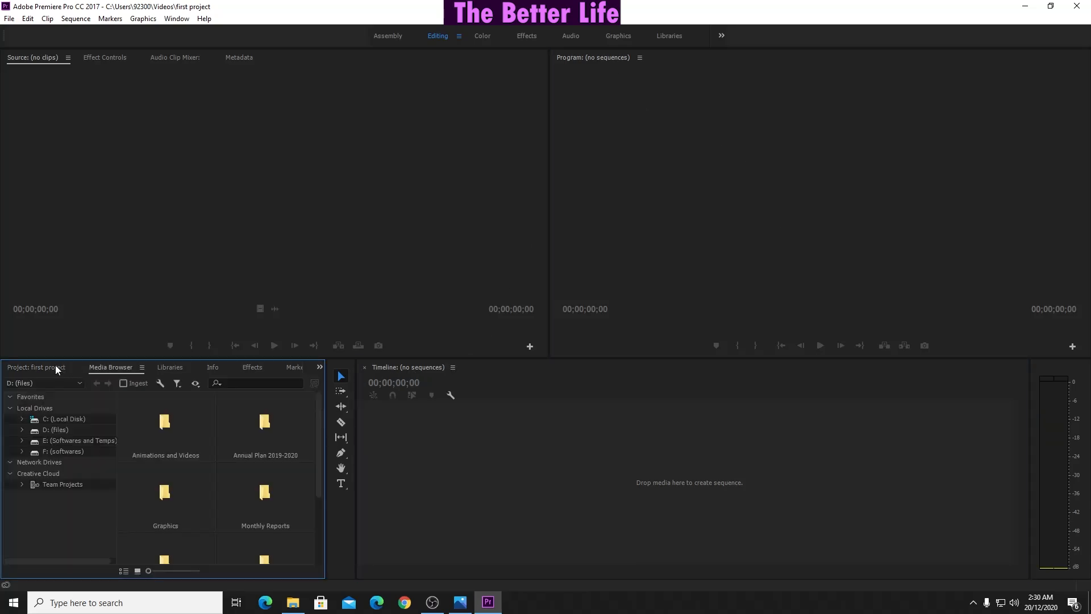
left_click(53, 367)
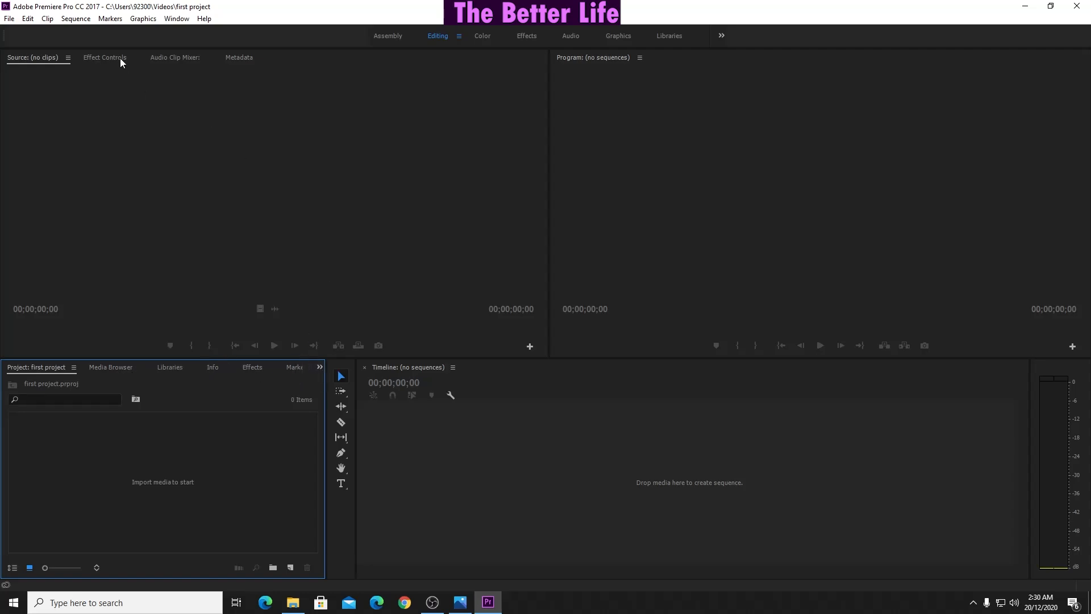
Step: Display the Effect Controls in place of the source monitor and check the list of windows that can be shown
left_click(105, 57)
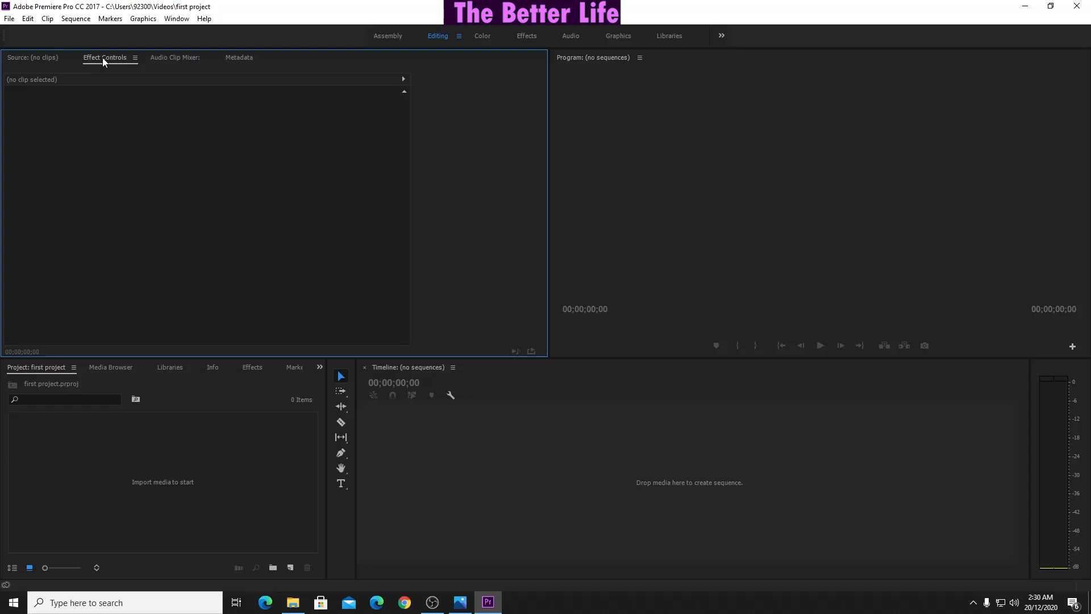
left_click(176, 18)
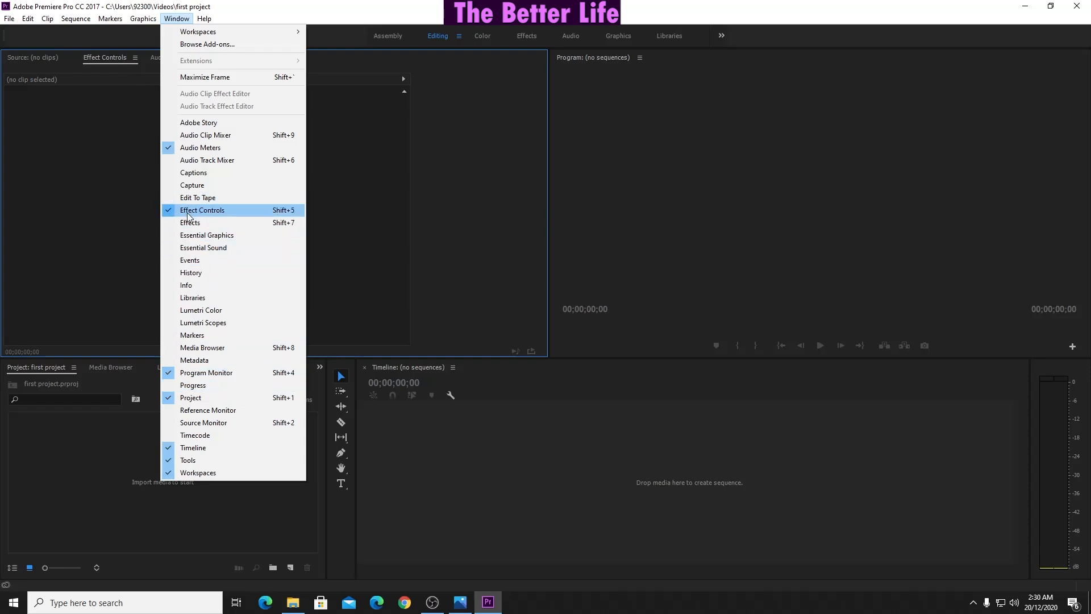
left_click(171, 18)
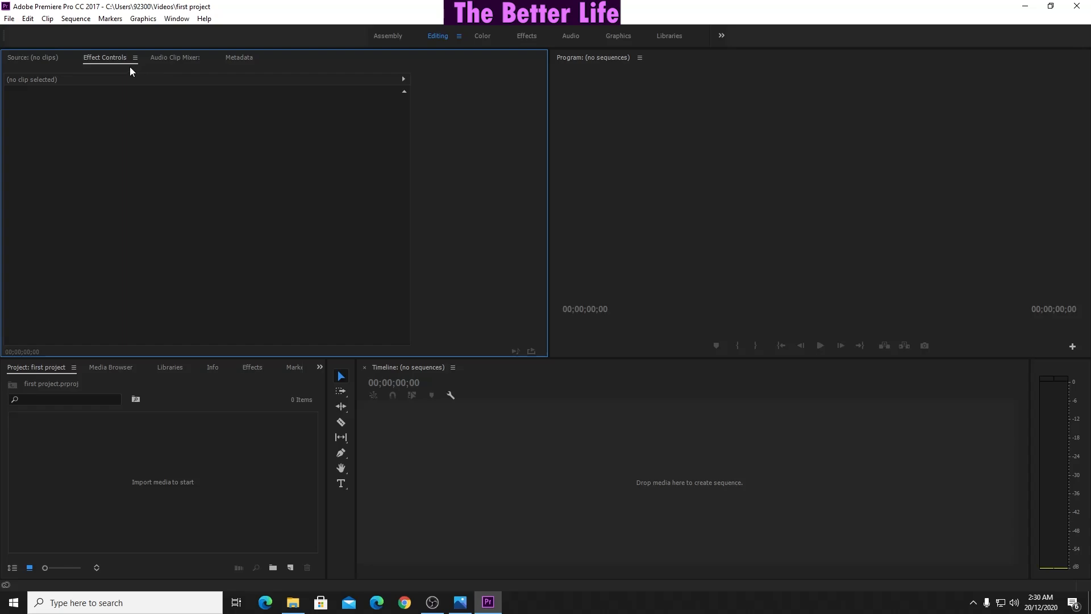
Step: Look over the effect categories, the project's media area and the empty timeline
left_click(254, 368)
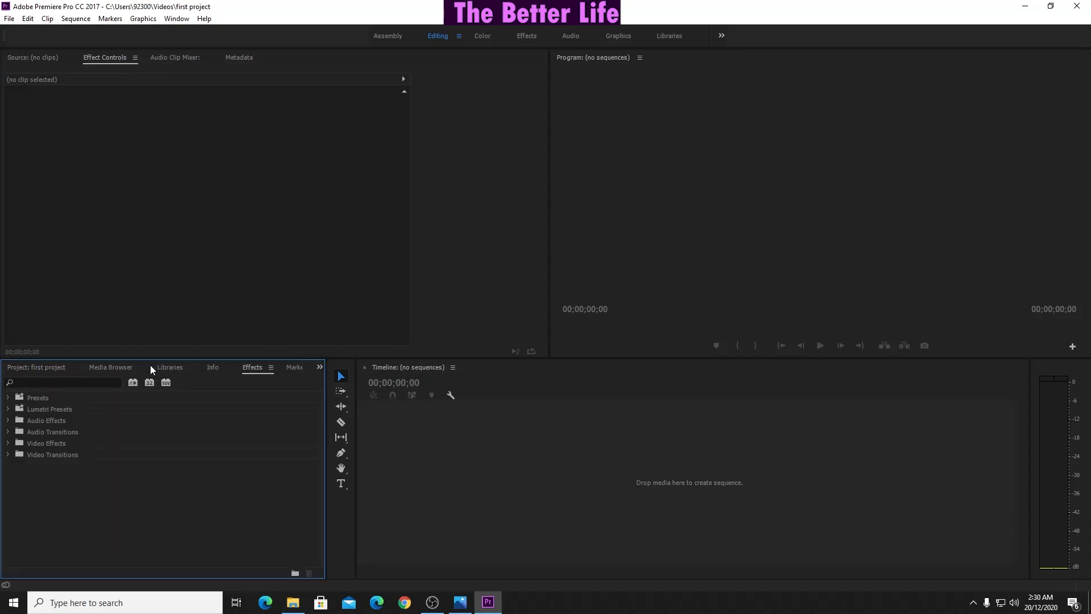
left_click(39, 368)
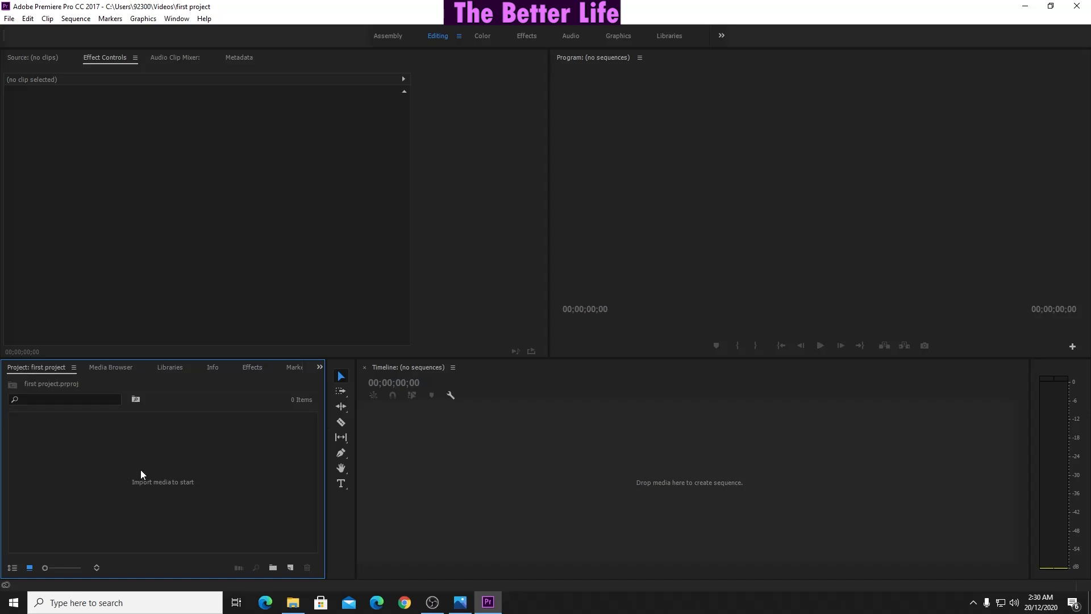
left_click(454, 448)
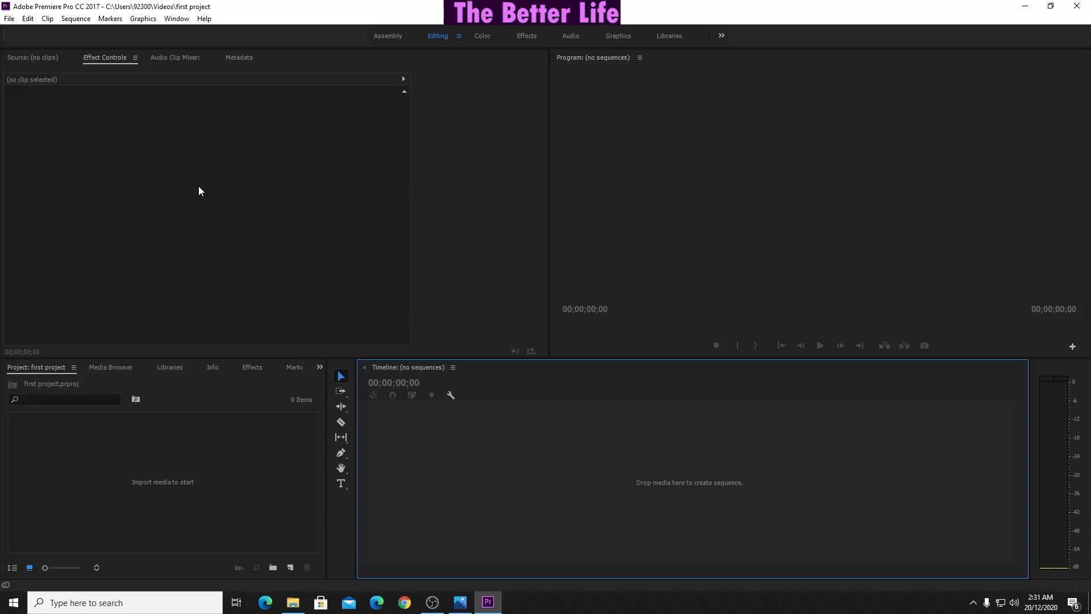
Step: Import the video mixkit-crowds-of-people-cross-a-street-junction-4401 from the Downloads folder into the project
left_click(9, 19)
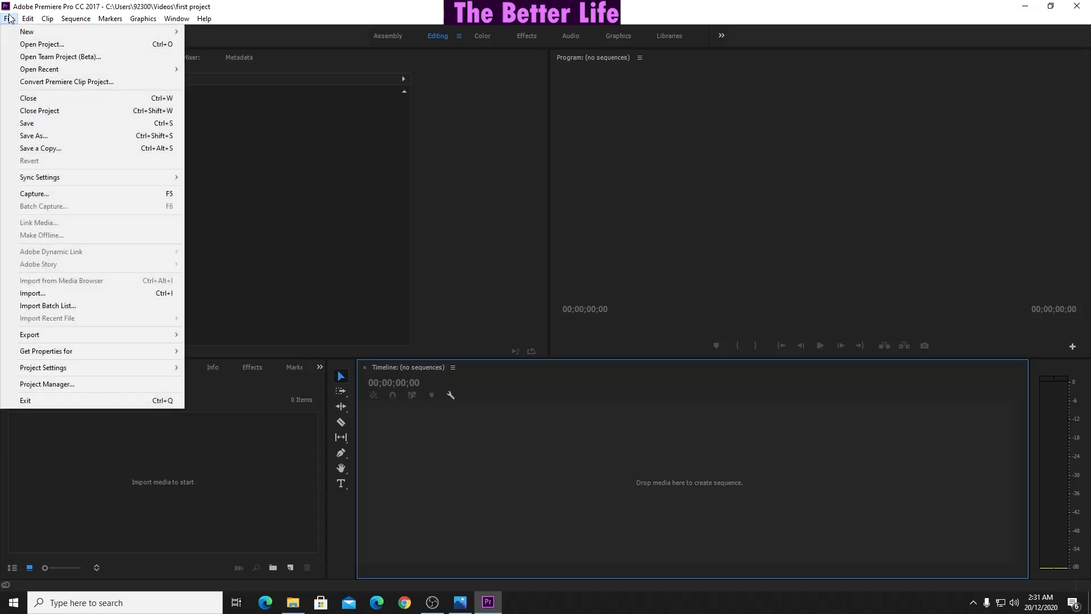
left_click(42, 293)
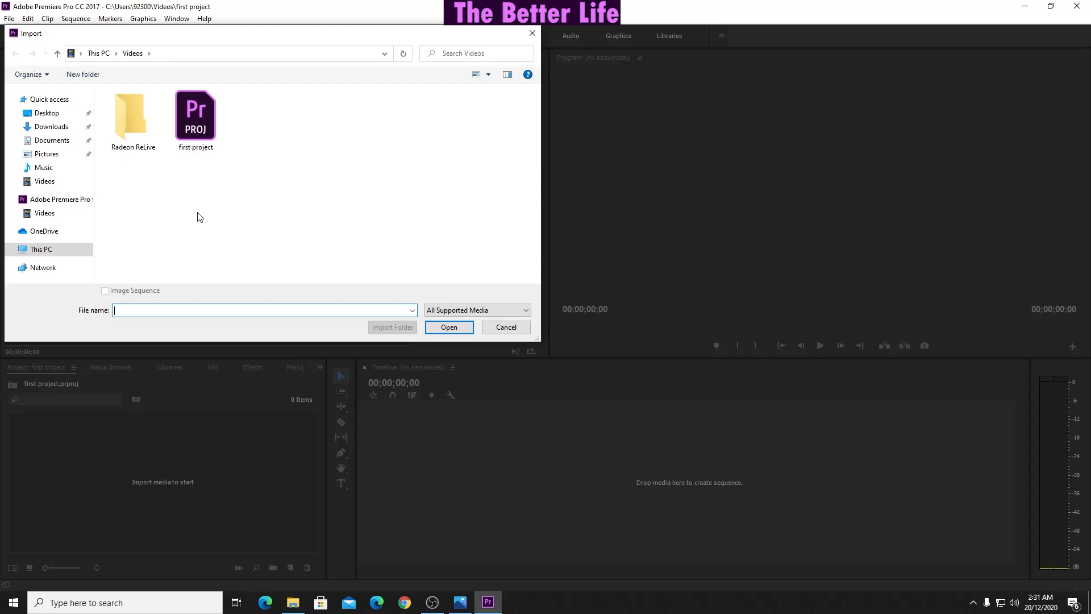
left_click(61, 127)
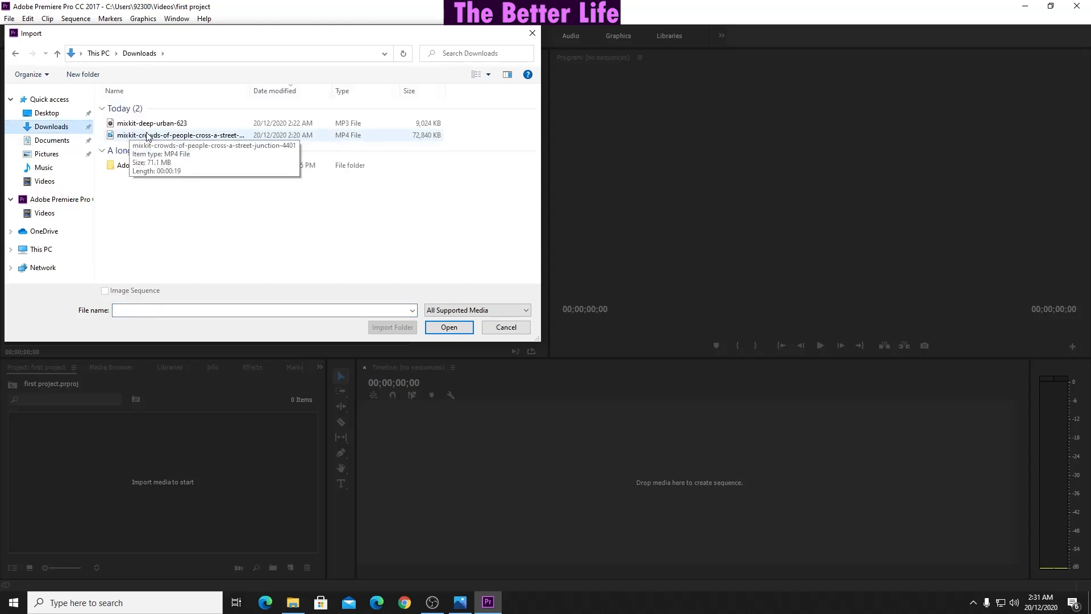
double_click(158, 135)
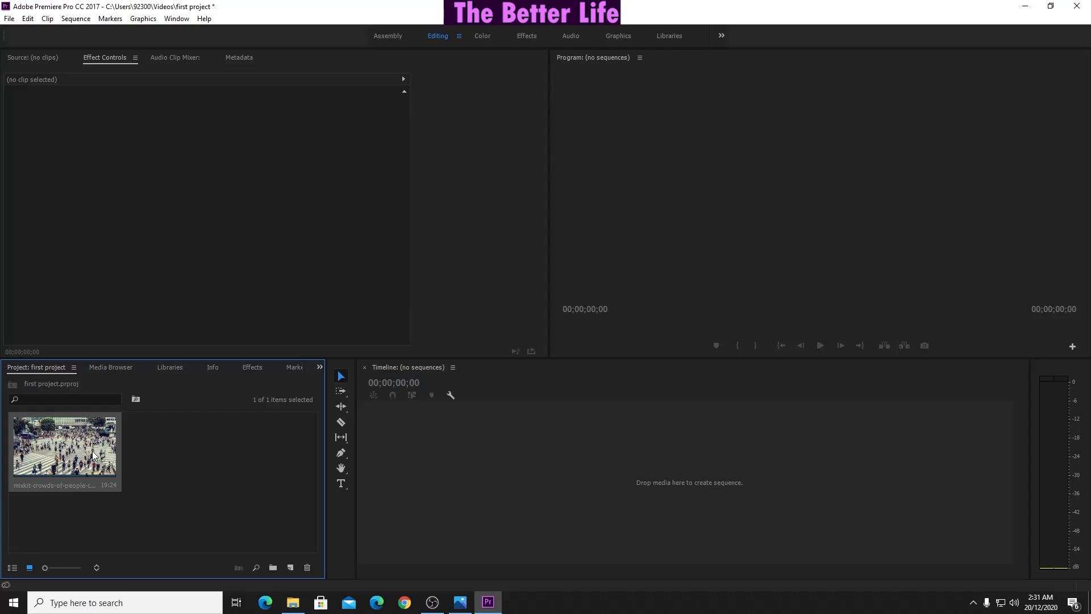
left_click(193, 476)
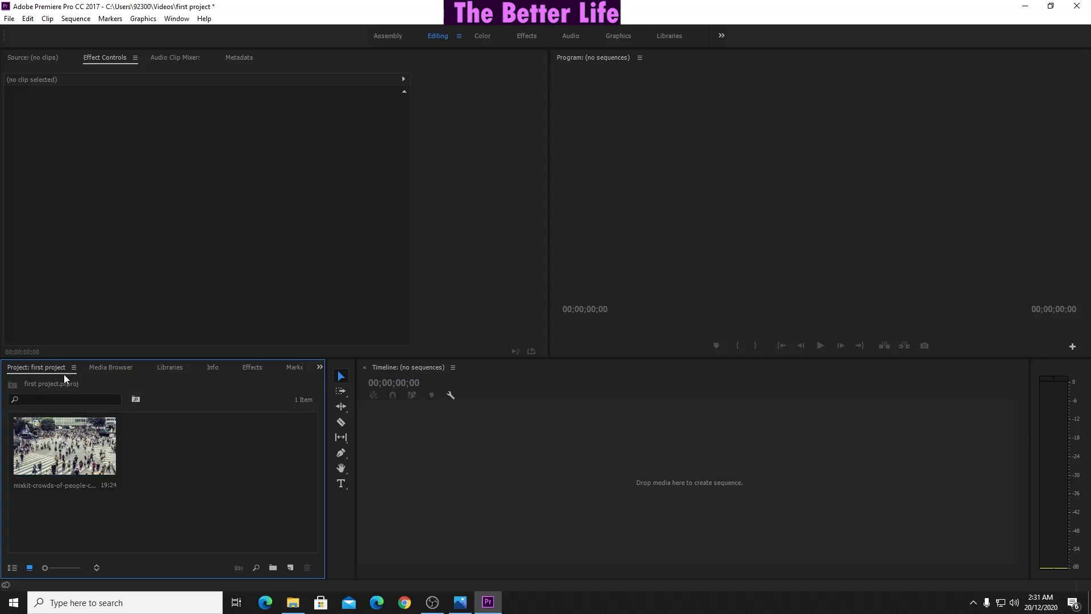
left_click(43, 453)
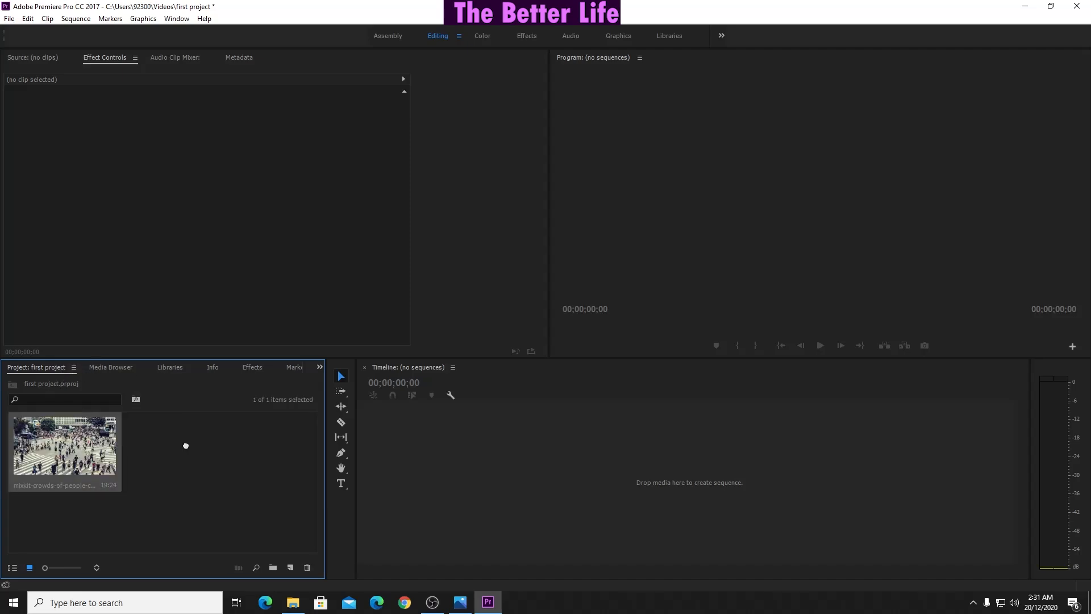
left_click_drag(185, 445, 418, 444)
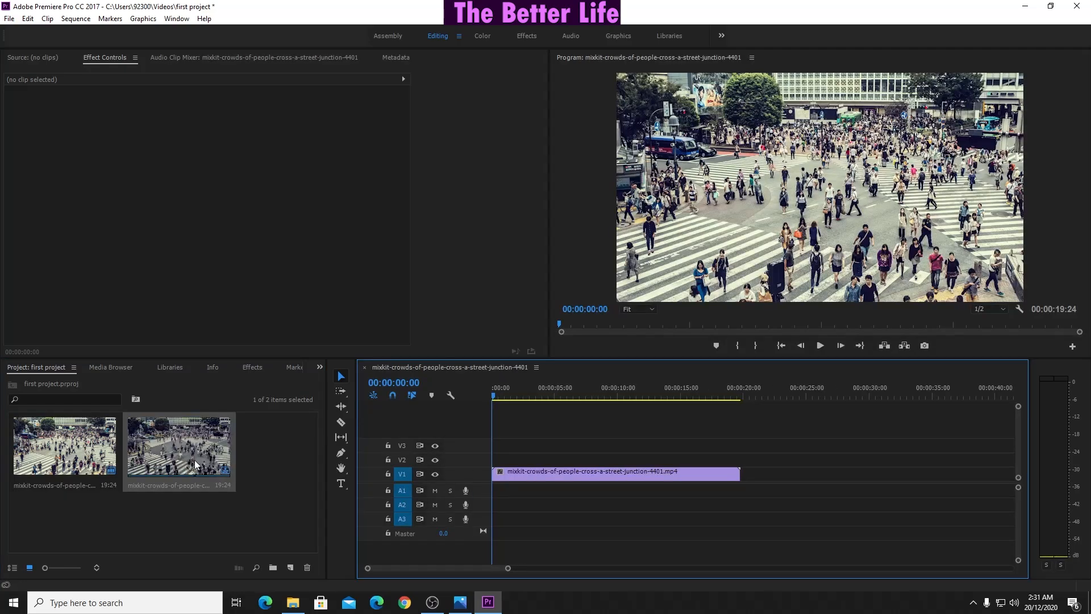
key("ctrl+z")
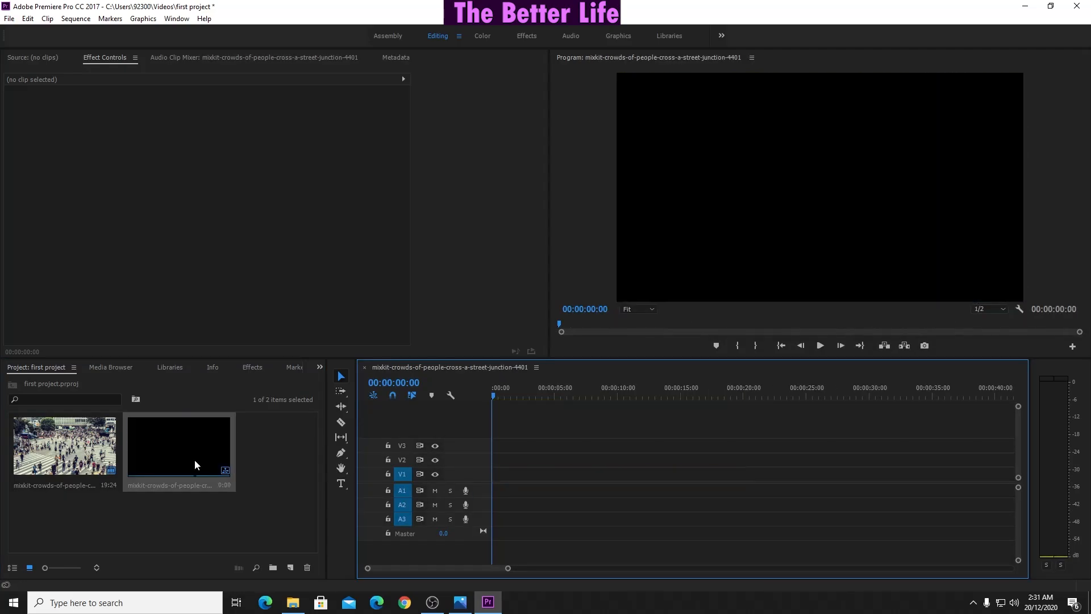
key("ctrl+z")
Step: Create a sequence from the imported crowd clip by placing it in the empty timeline
left_click(55, 444)
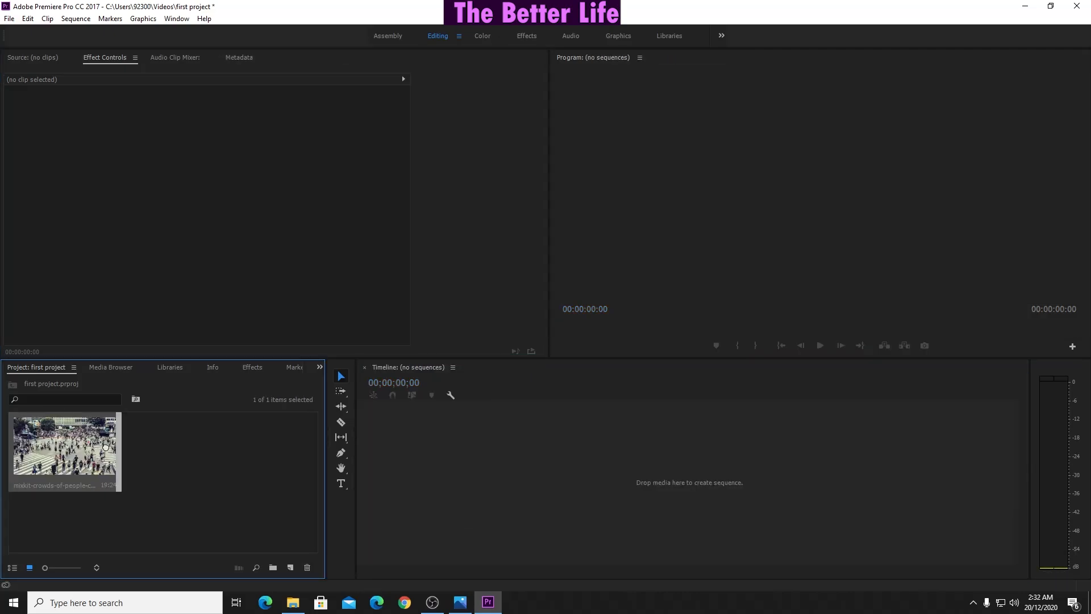
left_click_drag(313, 457, 397, 446)
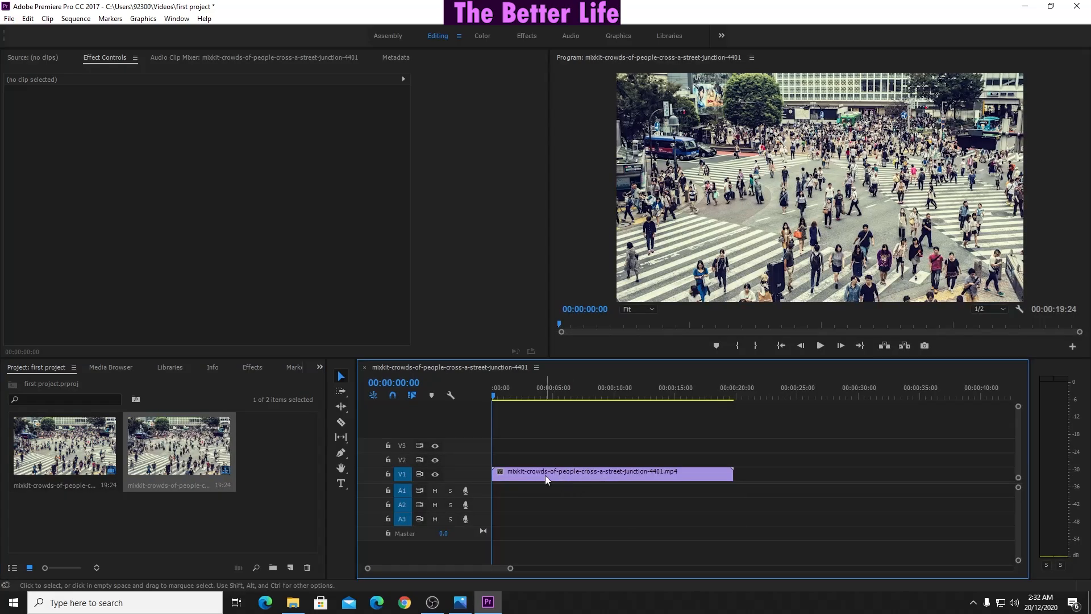
Step: Try adding a second copy of the clip on track V3 at about 11 seconds, and undo the placement
left_click(66, 444)
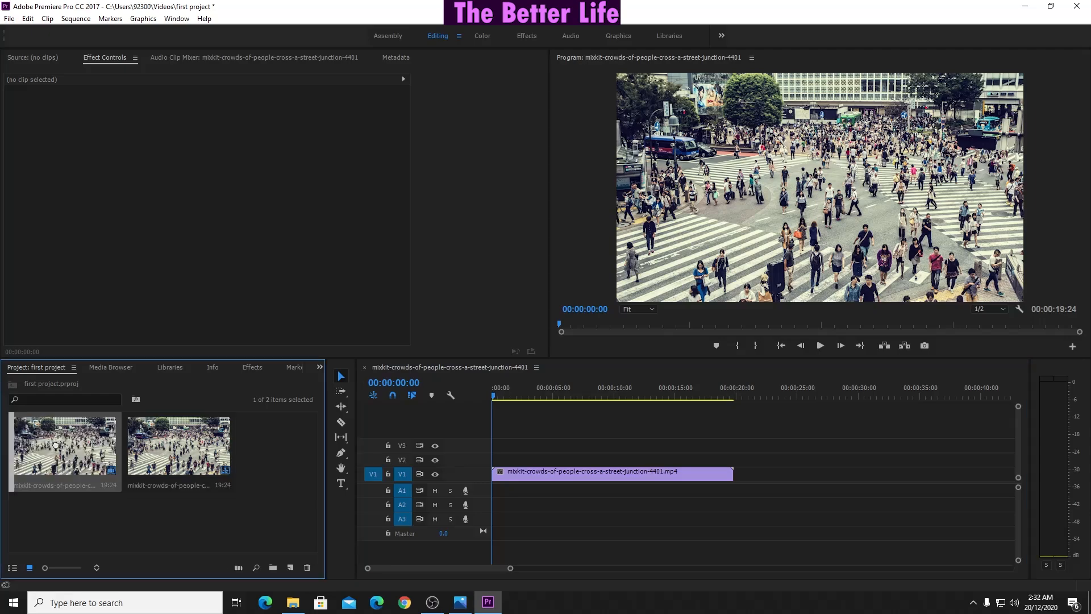
left_click_drag(203, 458, 630, 455)
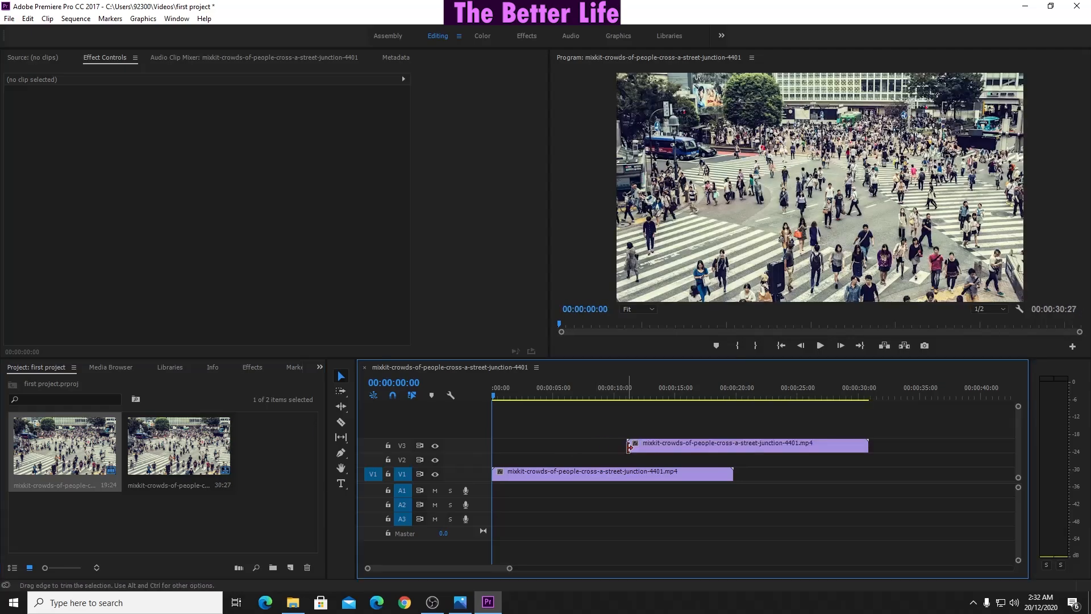
key("ctrl+z")
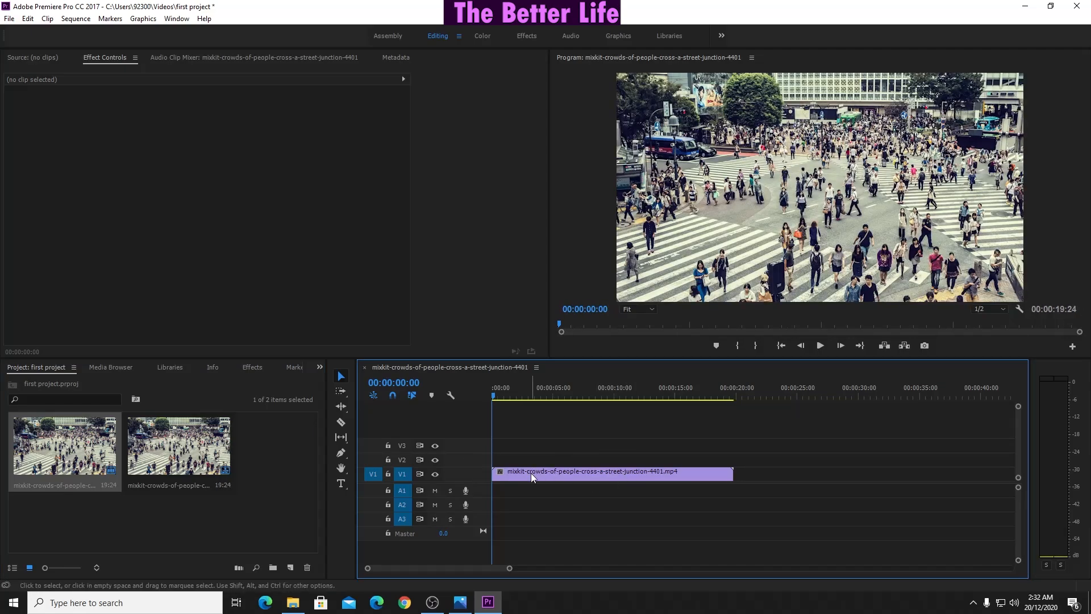
Step: Move the timeline clip from V1 up to V3 and back to V1, leaving it deselected
left_click_drag(531, 473, 520, 449)
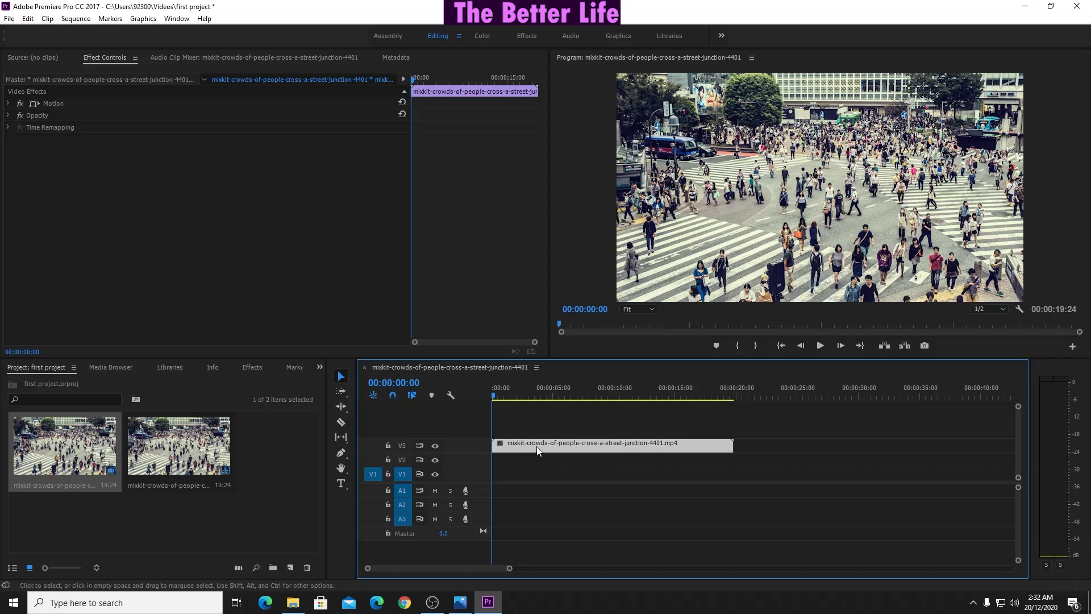
left_click_drag(540, 448, 531, 476)
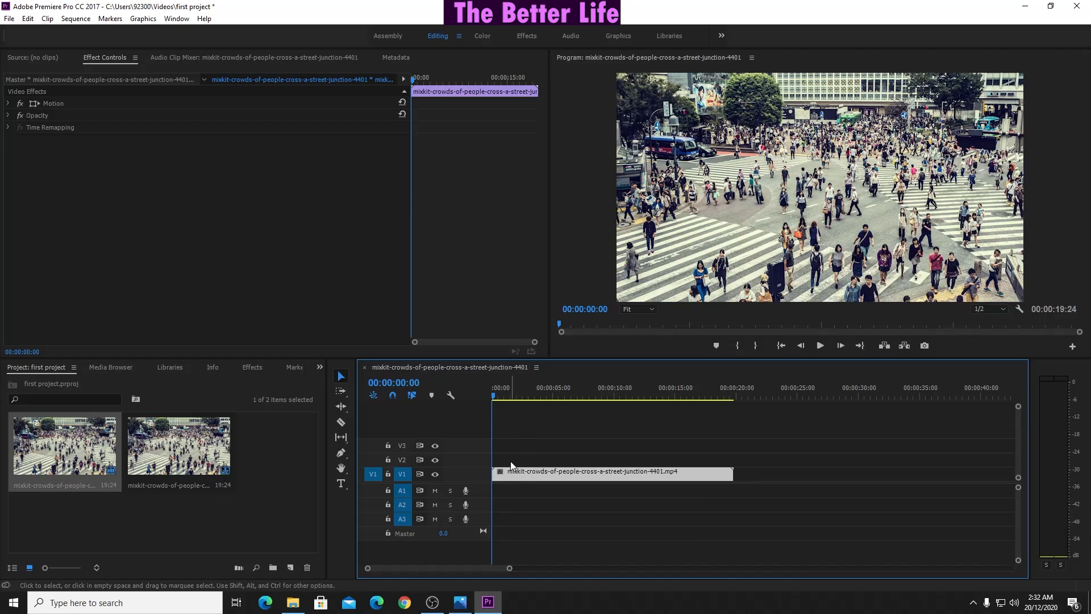
left_click(493, 459)
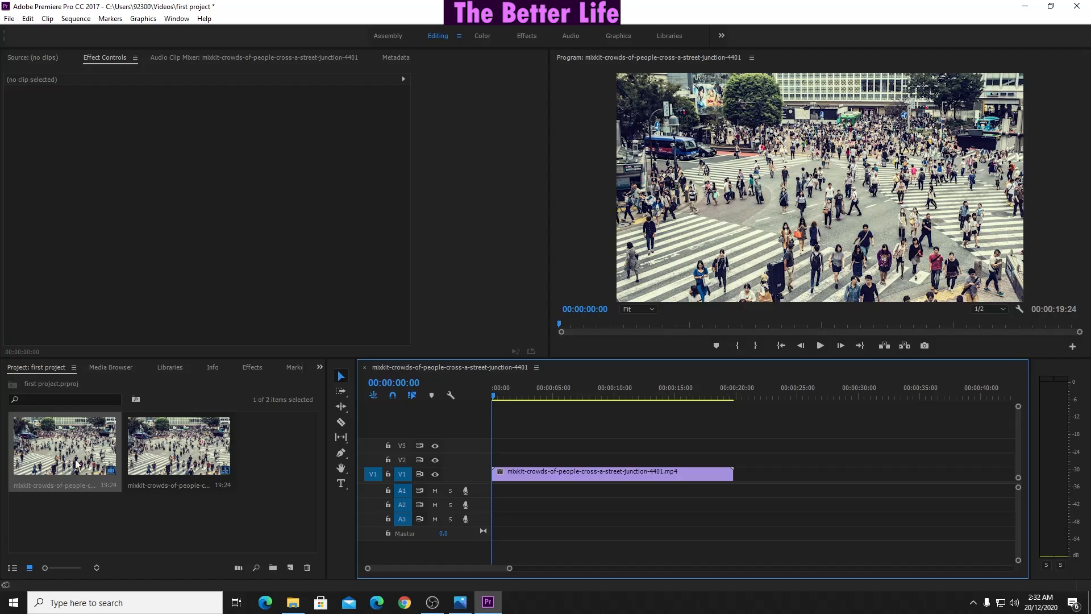
Step: Place a second copy of the crowd clip on V2 at the sequence start, directly above the first, and briefly play the sequence
left_click_drag(75, 463, 424, 461)
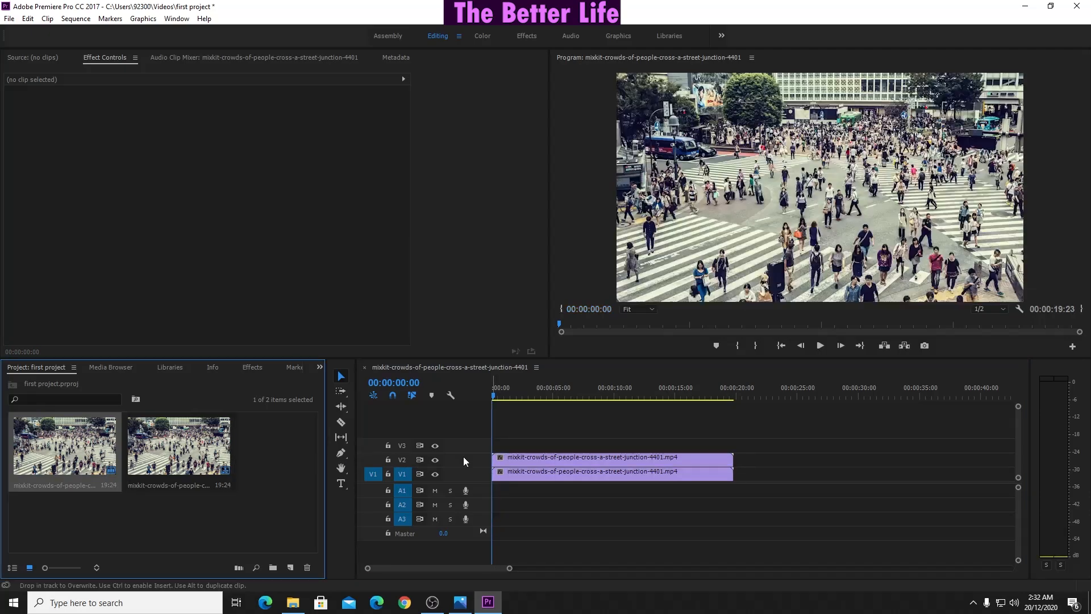
left_click(509, 465)
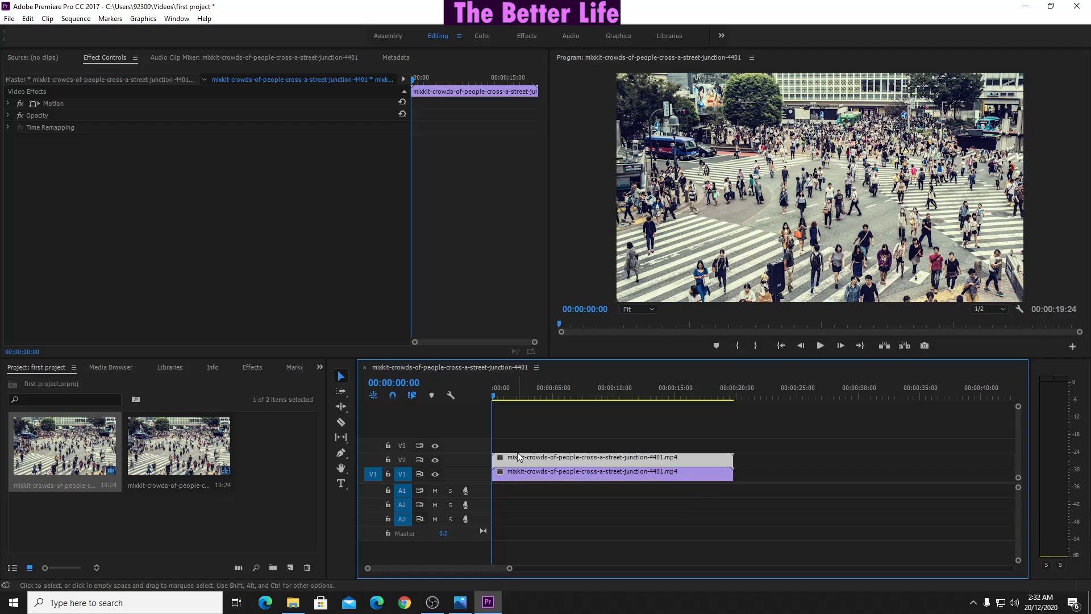
left_click(513, 479)
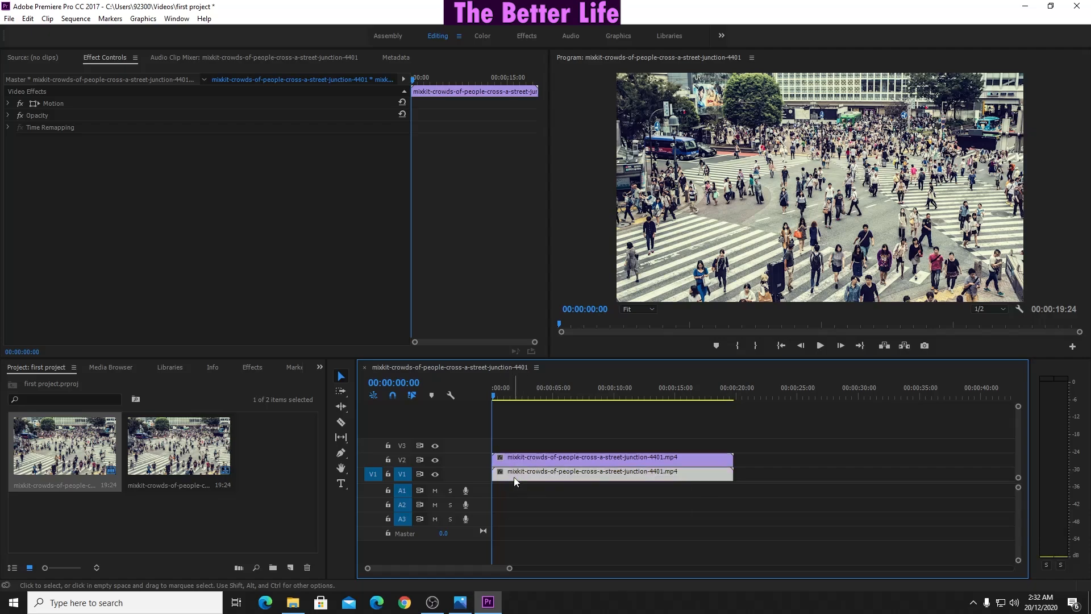
left_click(512, 461)
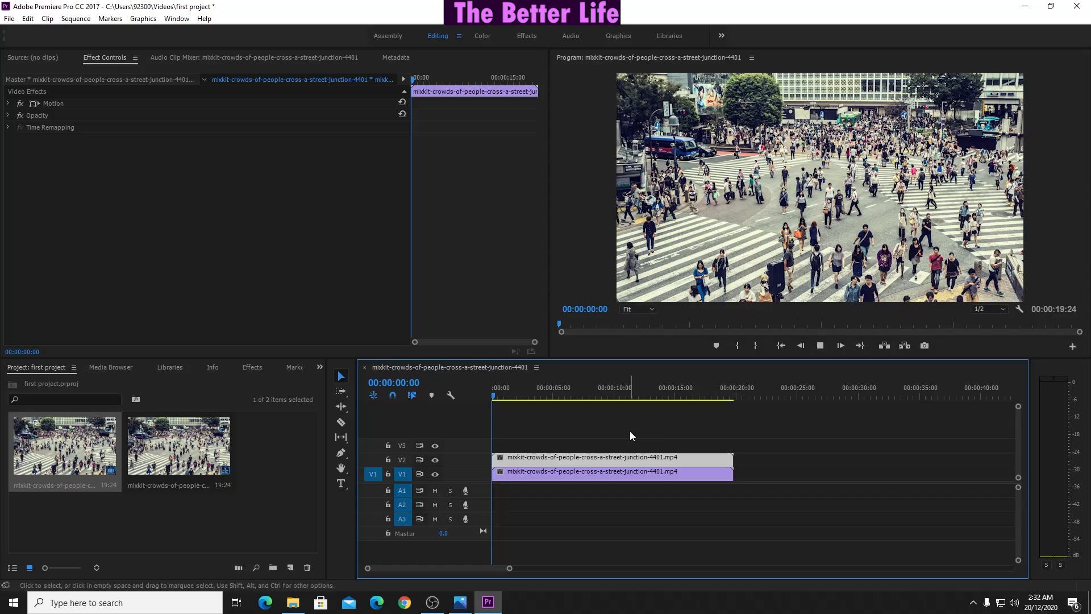
key("space")
key("space")
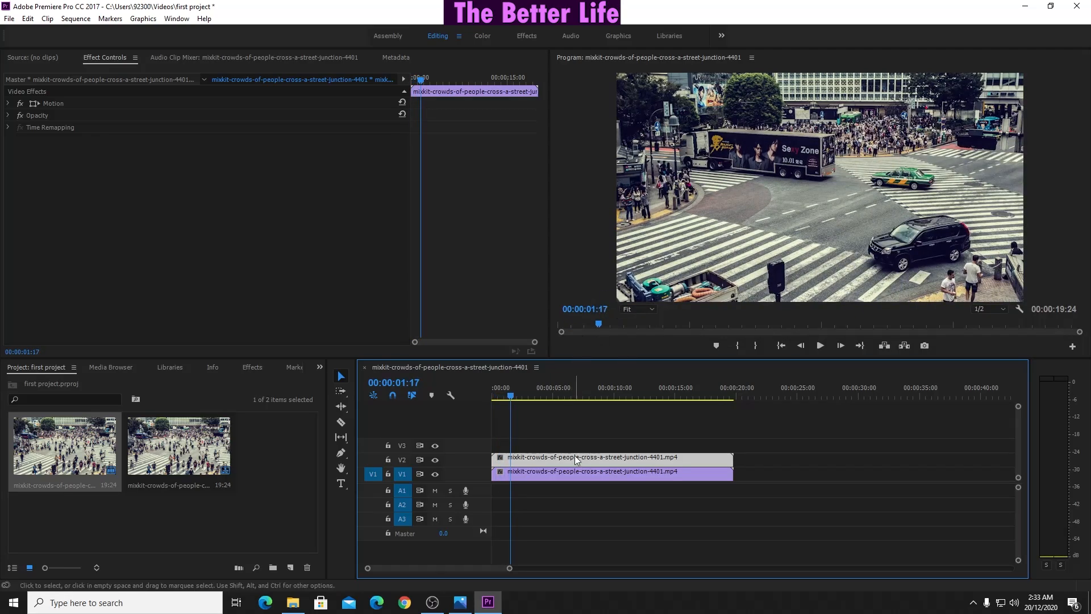
Step: Scale the V2 clip down around its centre in the program monitor so the V1 clip shows around its edges
double_click(643, 207)
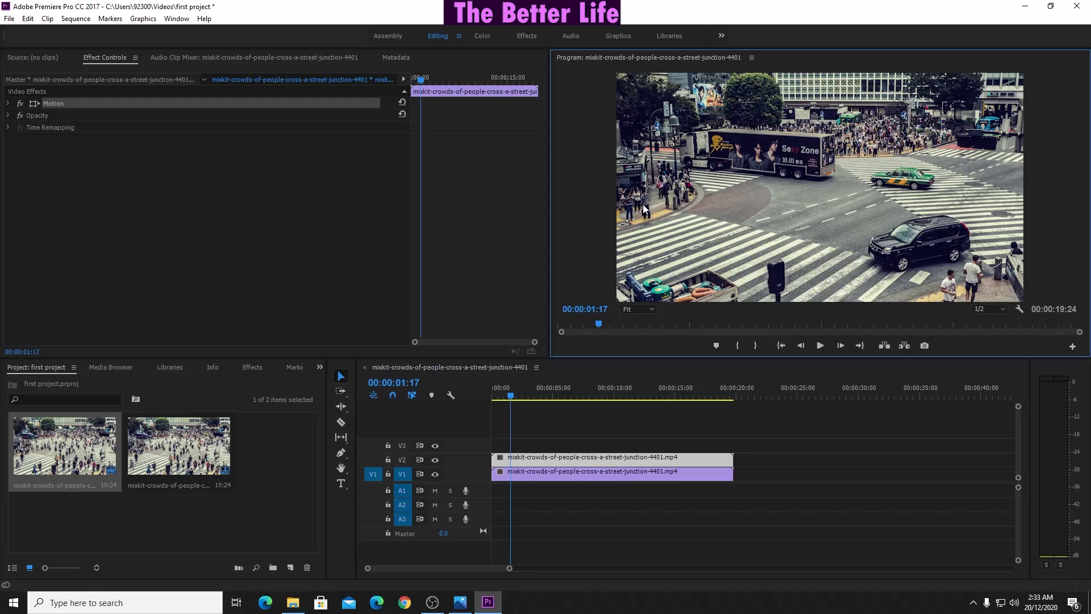
left_click_drag(622, 188, 631, 186)
left_click_drag(643, 186, 617, 186)
left_click(776, 464)
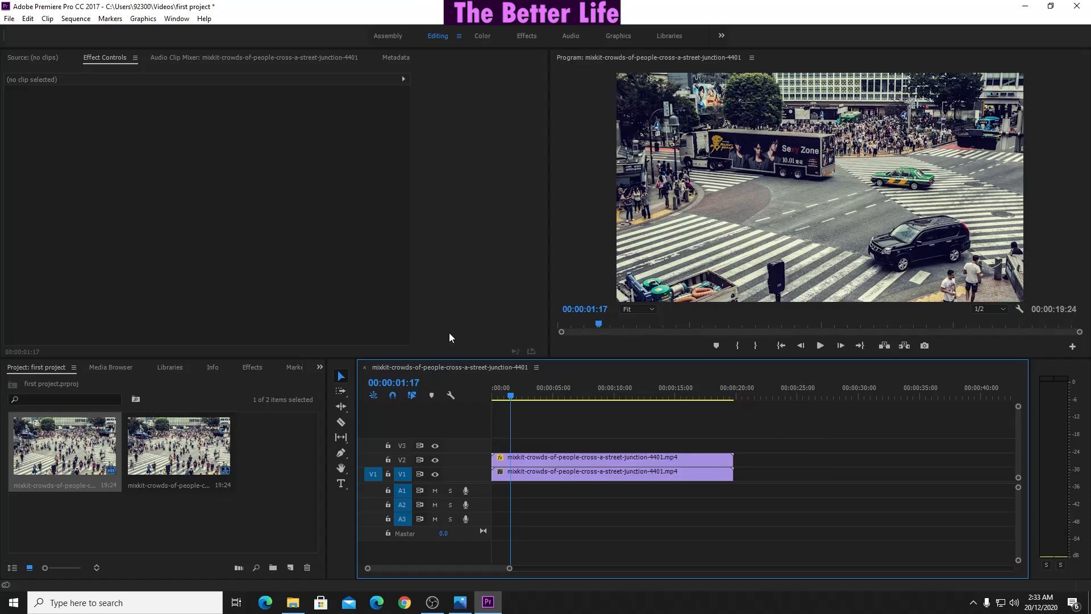
left_click(788, 161)
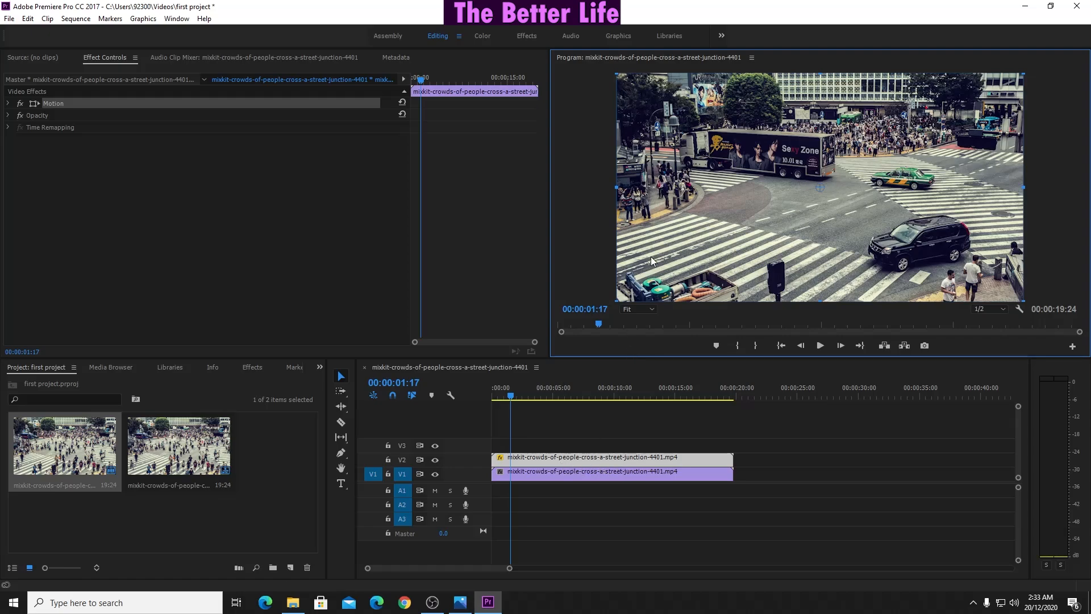
left_click_drag(621, 184, 660, 182)
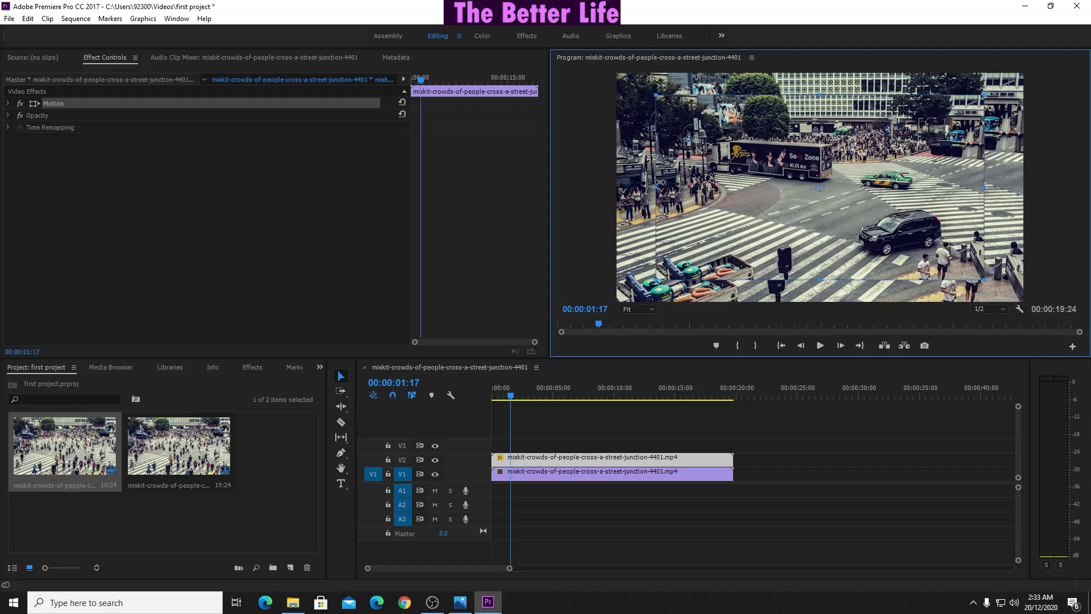
left_click(816, 479)
Step: Play the two layered clips from the start of the sequence and stop at about 3 seconds
key("Home")
key("space")
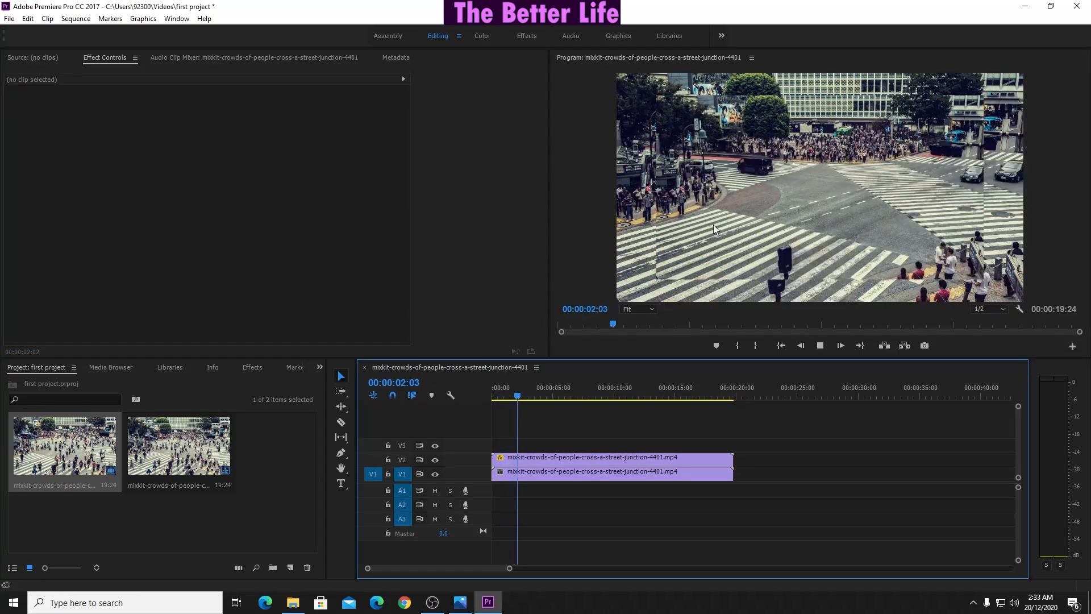
key("space")
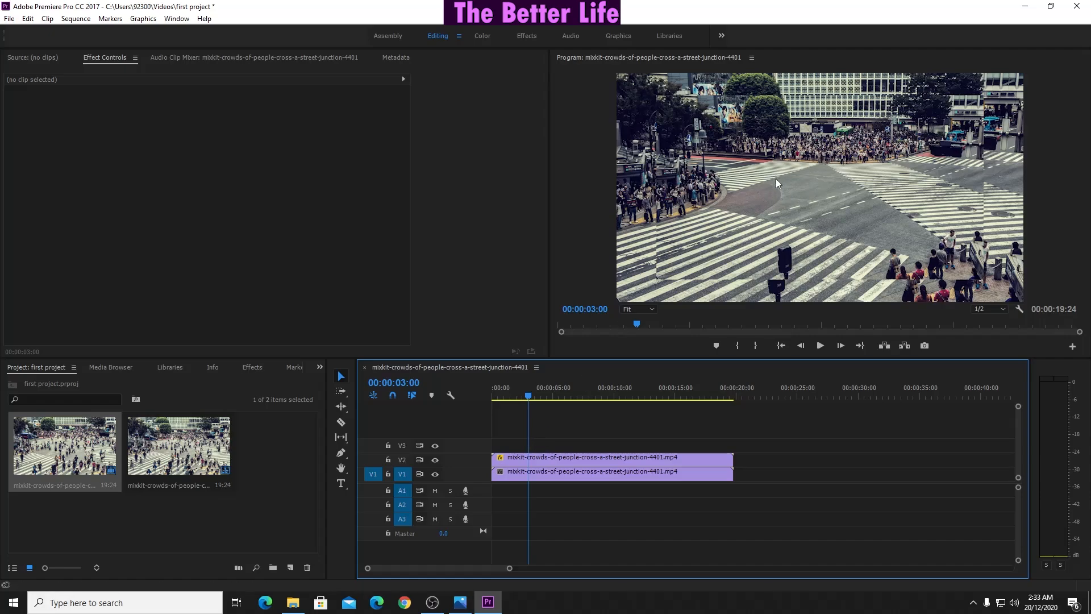
Step: Move the scaled-down clip from V2 to V3, keeping its start time, and clear the selection
left_click_drag(539, 459, 540, 445)
left_click(542, 463)
left_click(740, 216)
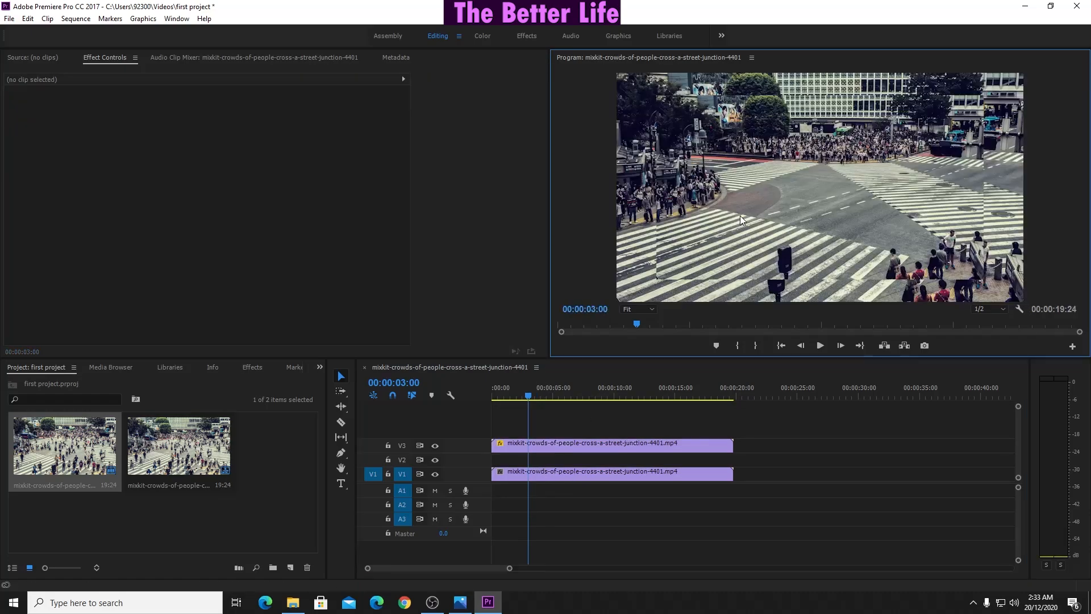
left_click(635, 296)
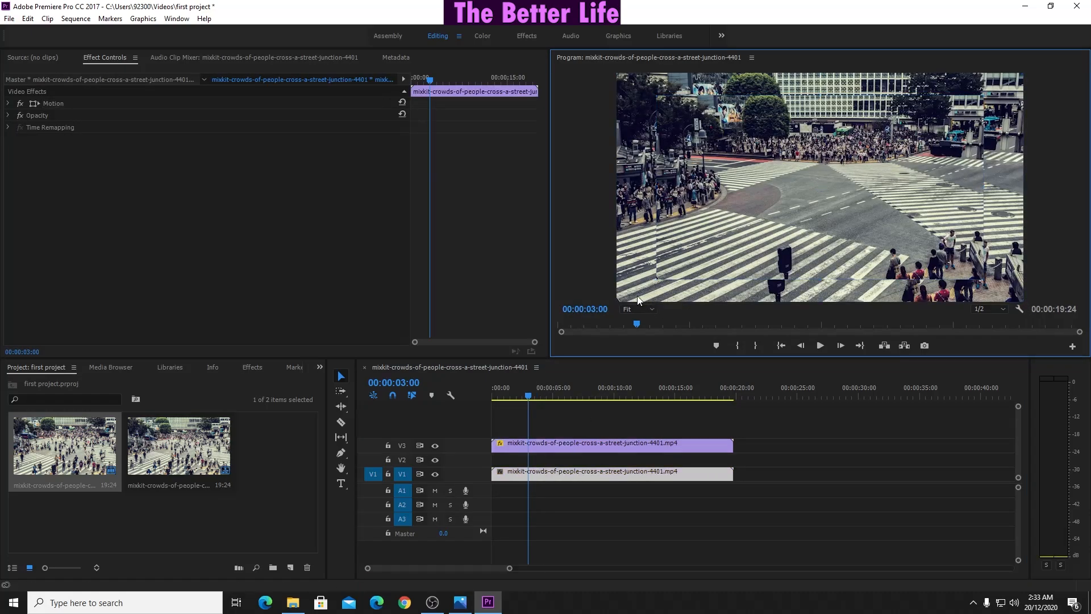
left_click(766, 471)
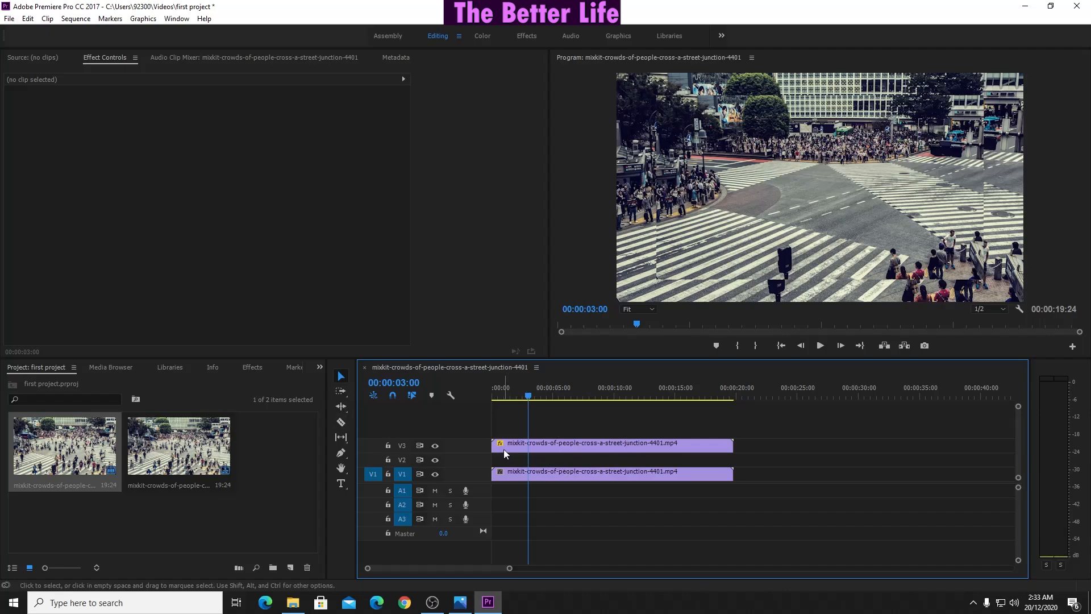
Step: Return the playhead to the sequence start and shift the V3 clip to begin at about 6 seconds
left_click_drag(501, 394, 456, 393)
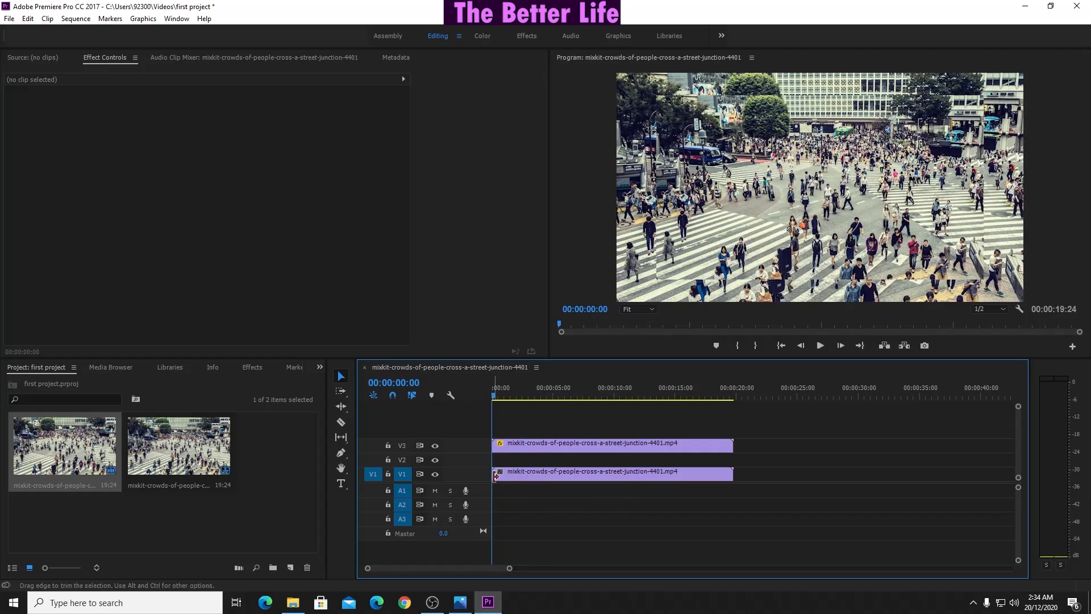
left_click(524, 444)
left_click_drag(525, 444, 600, 451)
left_click(522, 504)
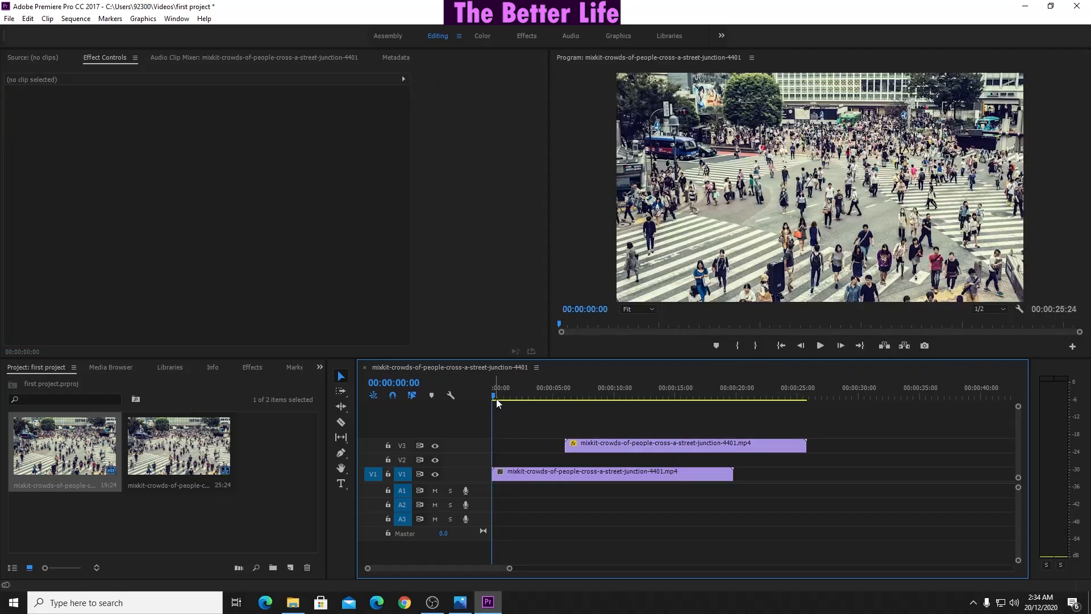
Step: Shift the V3 clip to begin at 00:00:05:02 and play the sequence from the start to about 7 seconds
left_click_drag(547, 397, 555, 397)
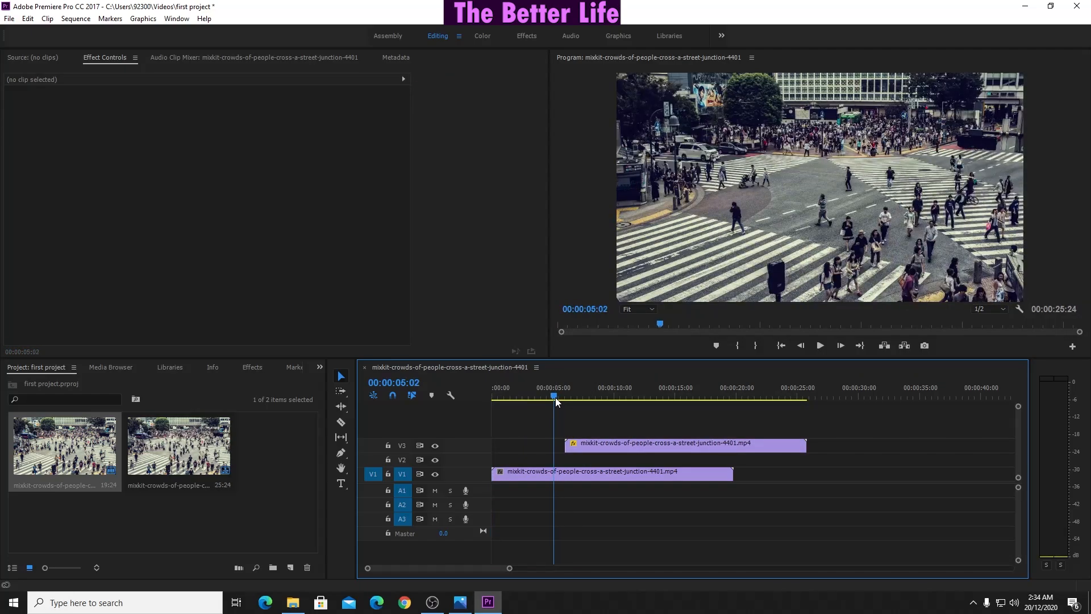
left_click_drag(572, 437, 560, 445)
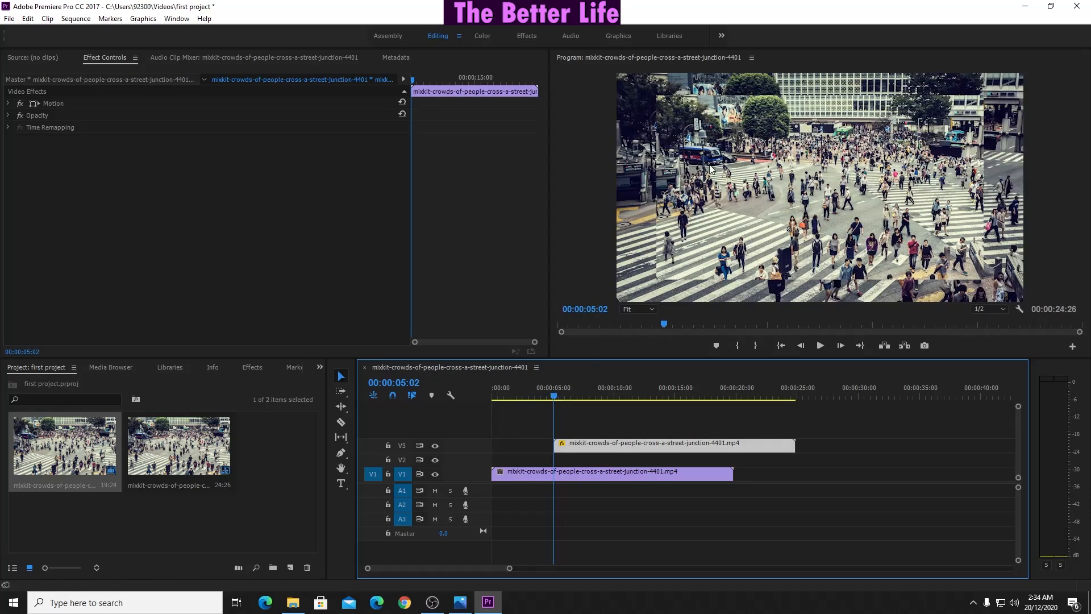
left_click_drag(520, 397, 471, 427)
left_click(545, 518)
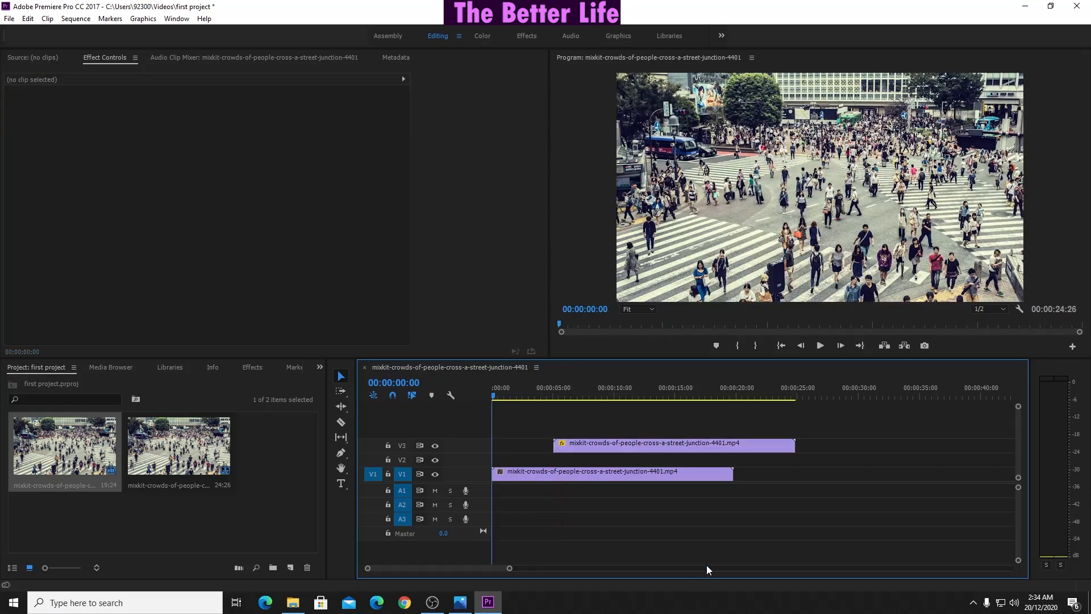
key("space")
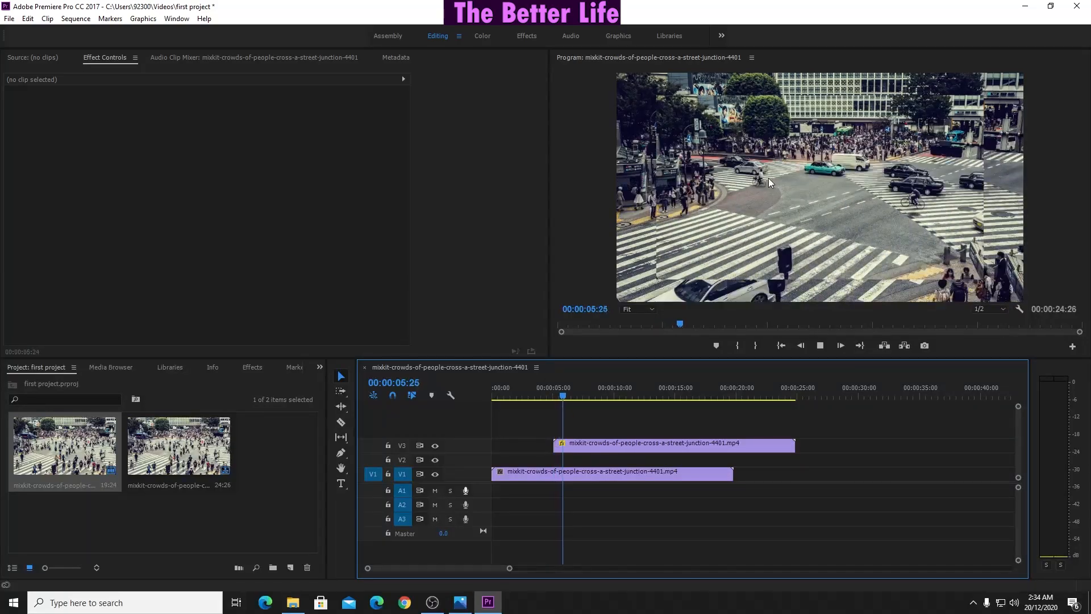
key("space")
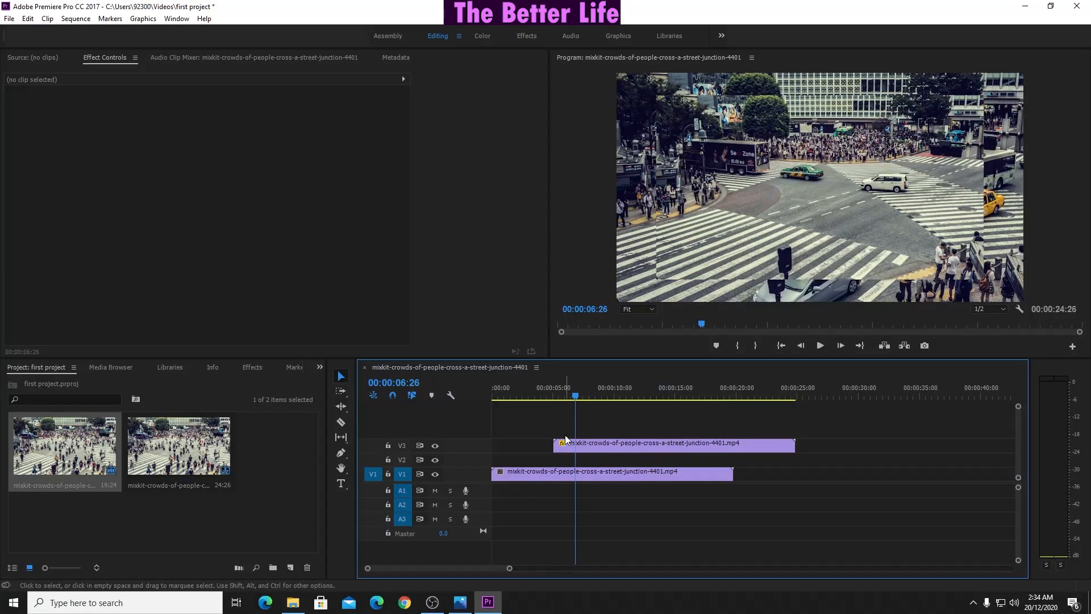
Step: Move the V3 clip to the sequence start so it lines up with the V1 clip, and clear the selection
left_click_drag(571, 447, 519, 450)
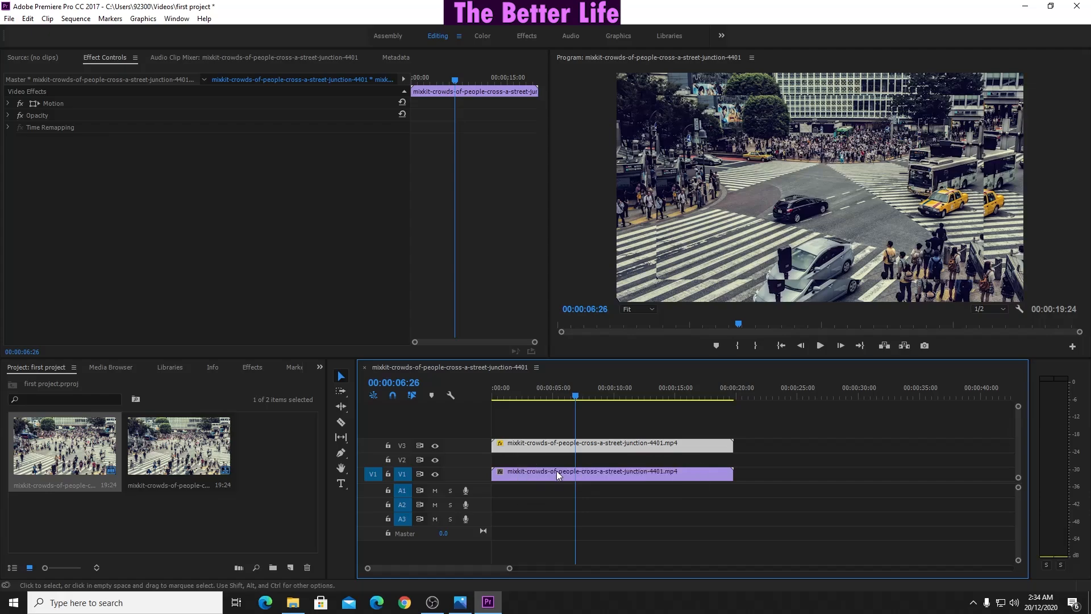
left_click(613, 504)
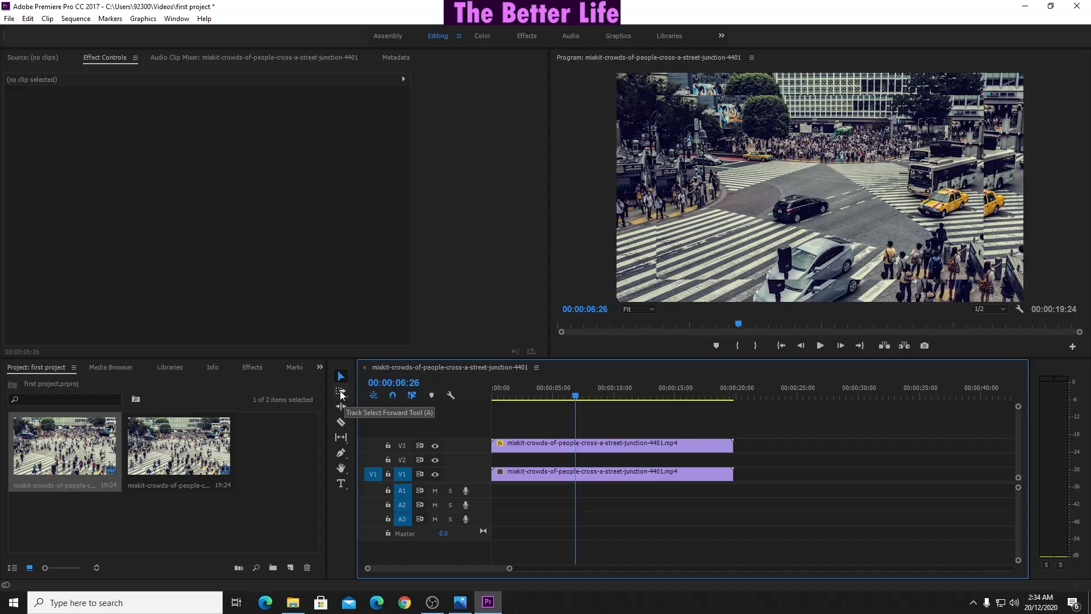
Step: Activate the Razor tool and place the playhead at 00:00:07:26
left_click(341, 422)
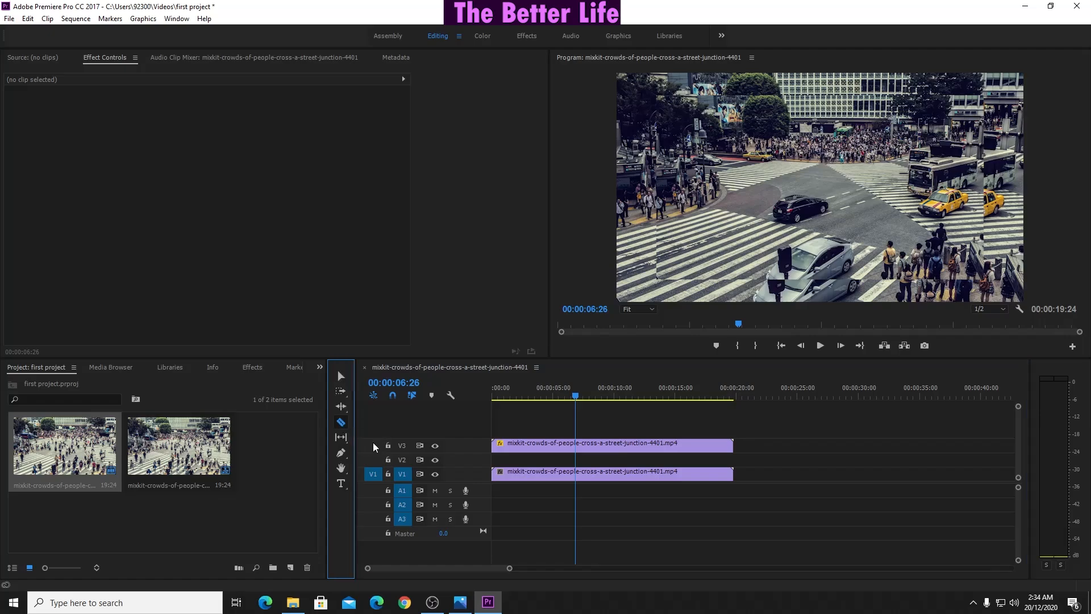
left_click_drag(576, 397, 590, 402)
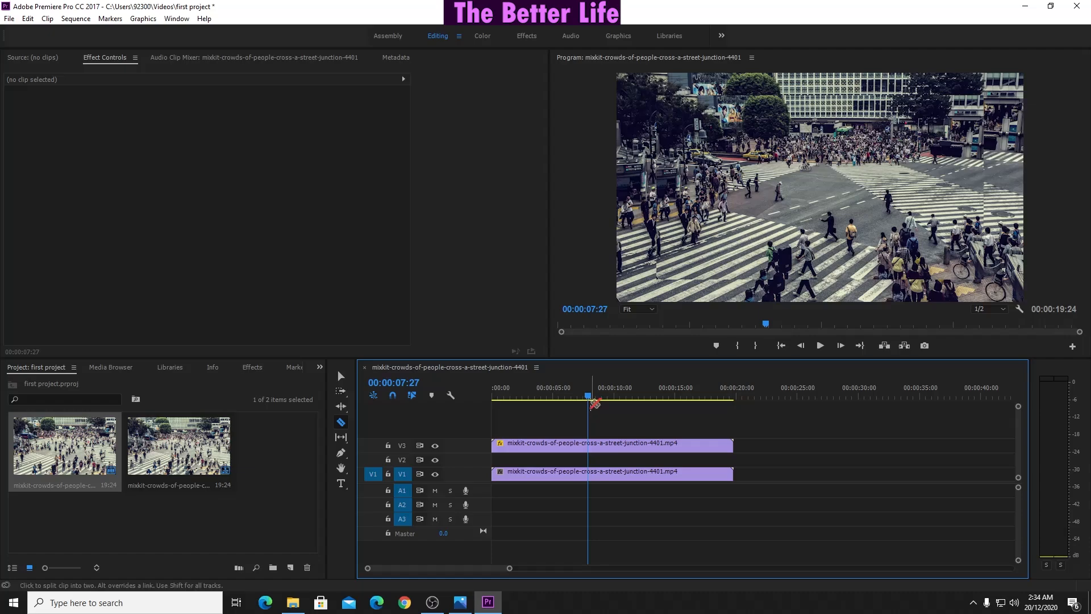
left_click(591, 149)
key("minus")
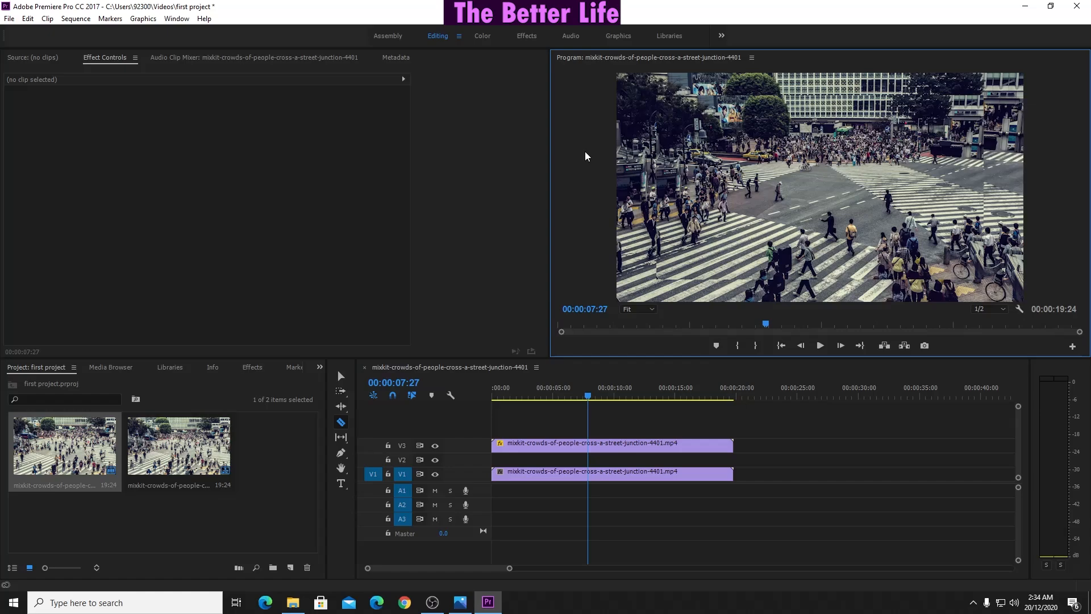
left_click(589, 389)
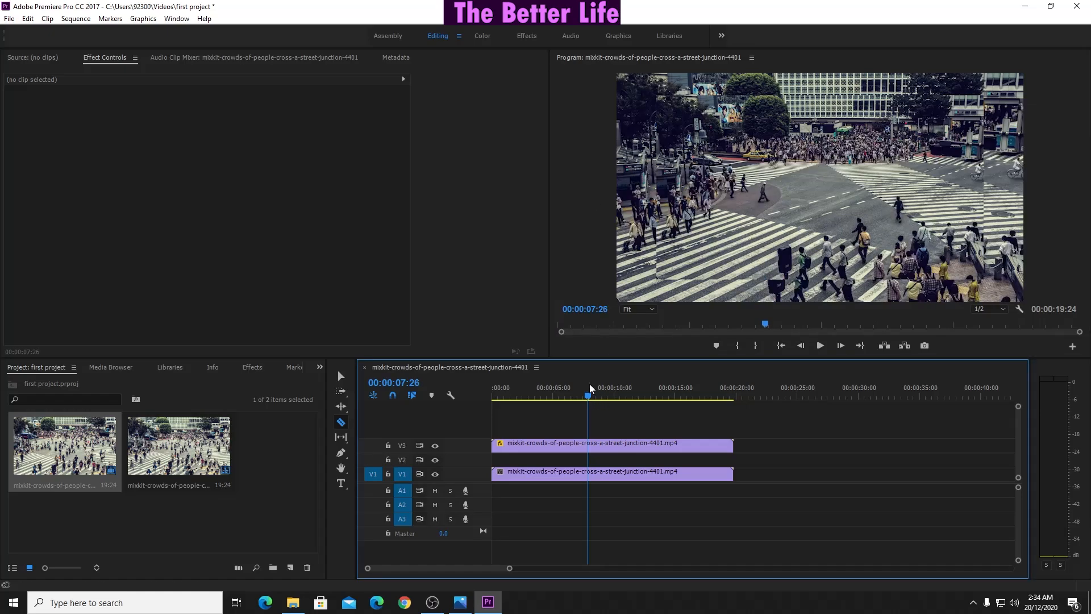
Step: Examine the timeline frame by frame around the playhead, and return to a view showing both clips in full
key("equal")
key("equal")
key("equal")
key("equal")
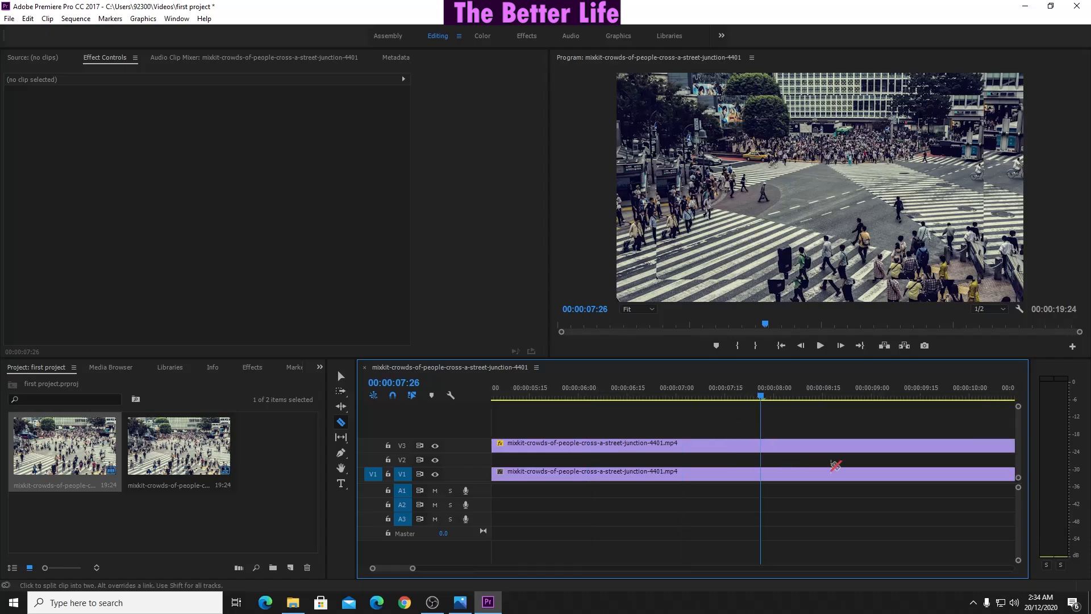
key("equal")
key("equal")
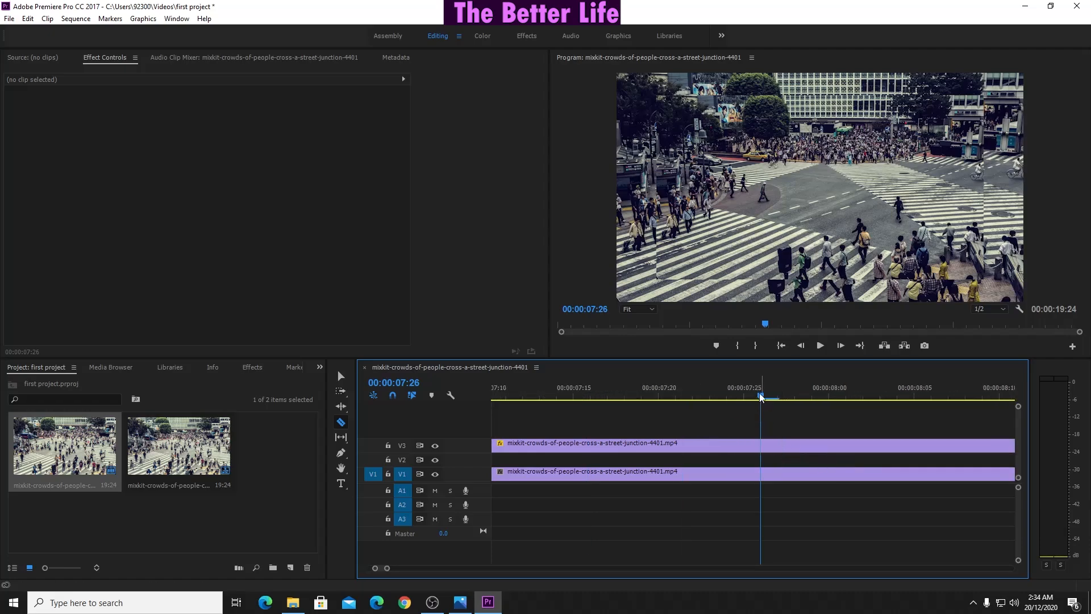
left_click(746, 398)
left_click(761, 398)
key("minus")
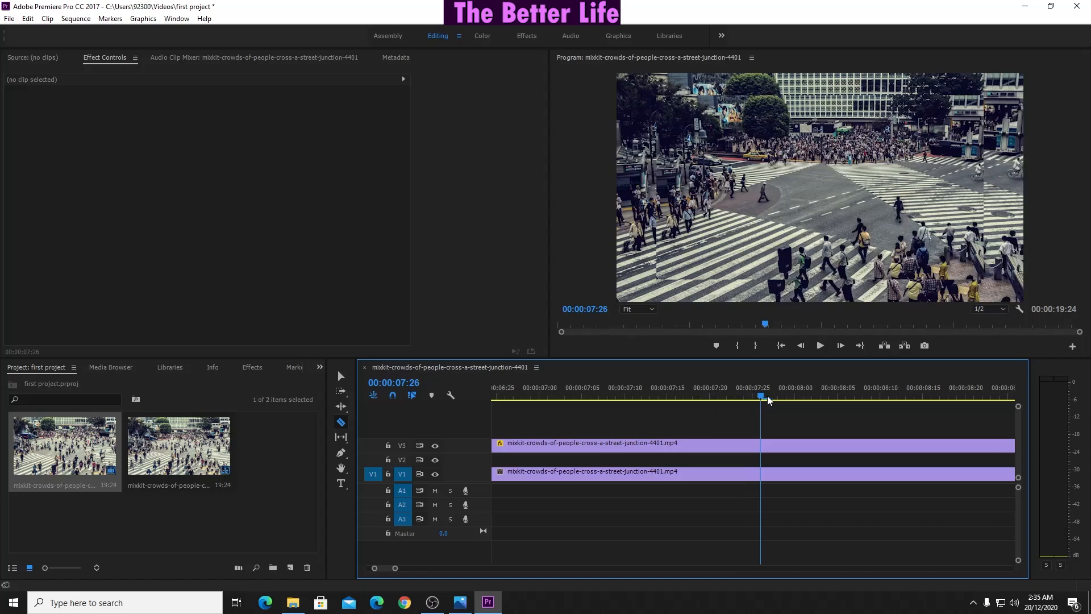
key("minus")
key("minus")
key("minus")
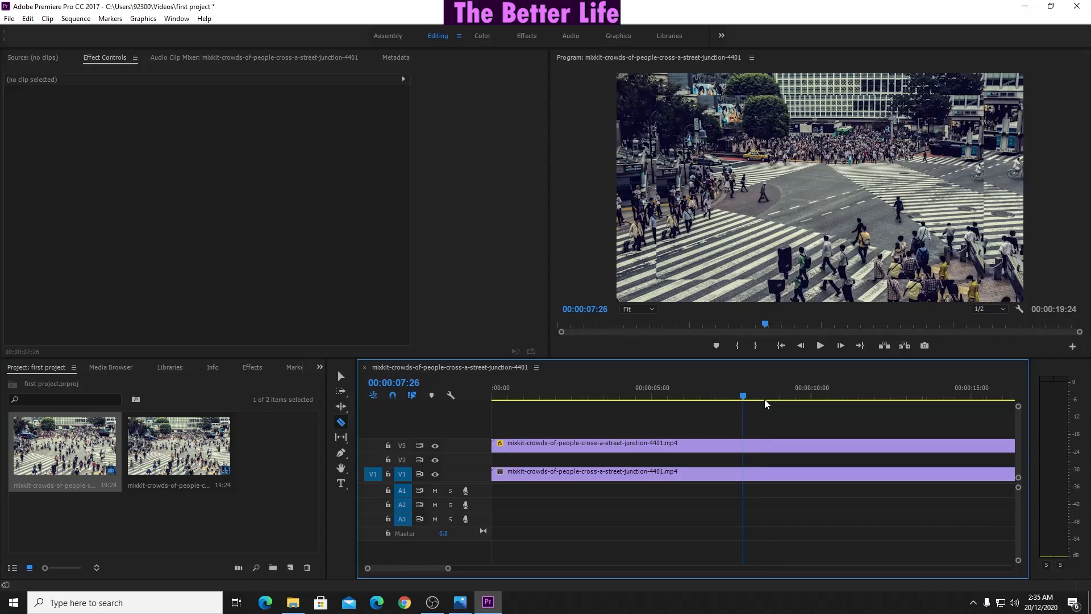
key("minus")
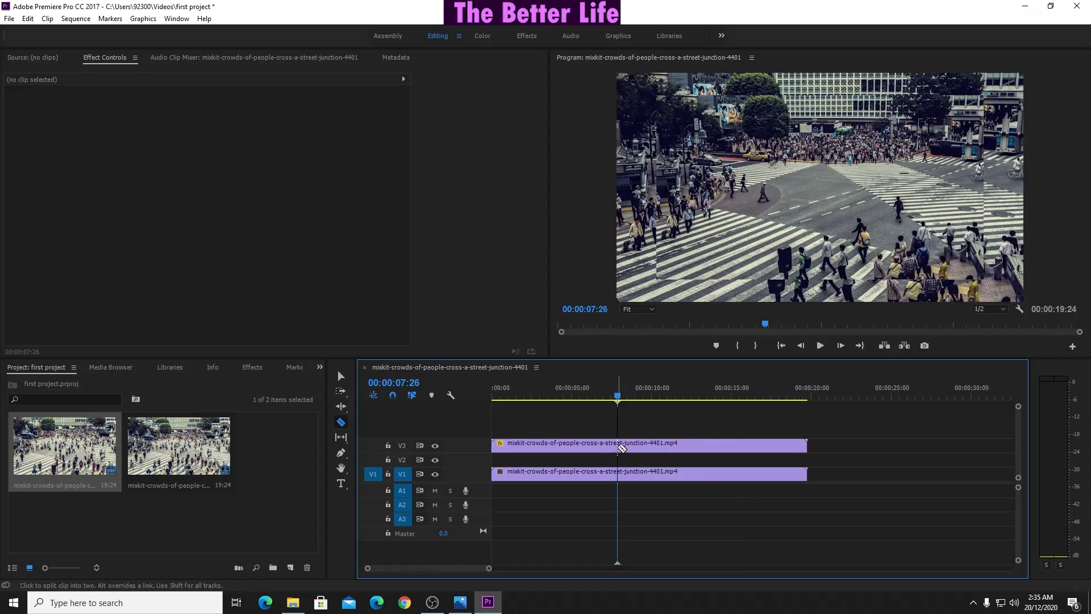
Step: Split the V3 clip at the playhead and at about 9 seconds, and delete the short piece between the cuts
left_click(621, 448)
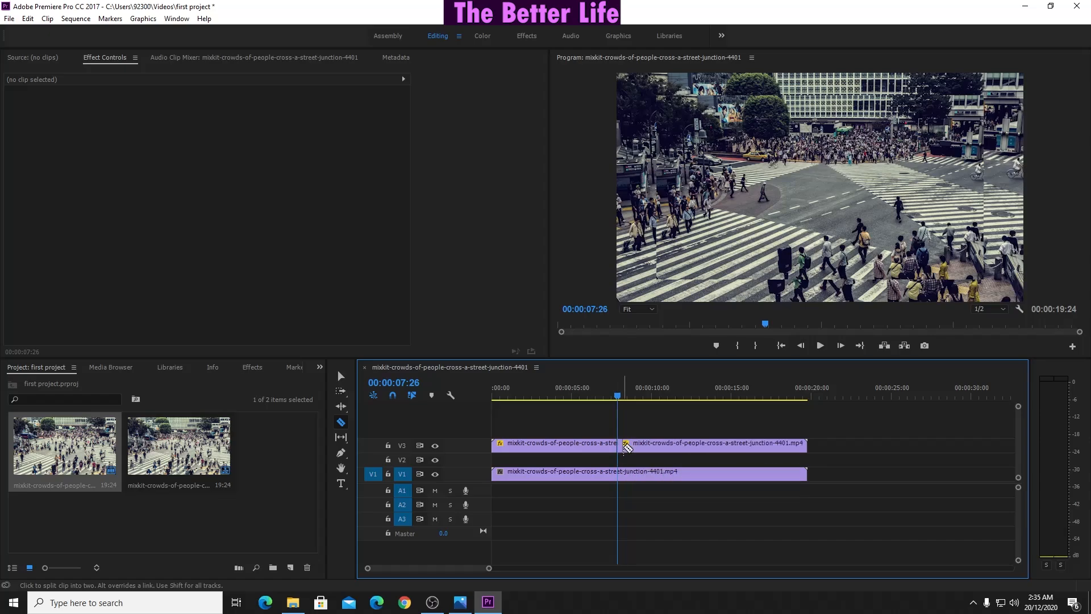
left_click(638, 447)
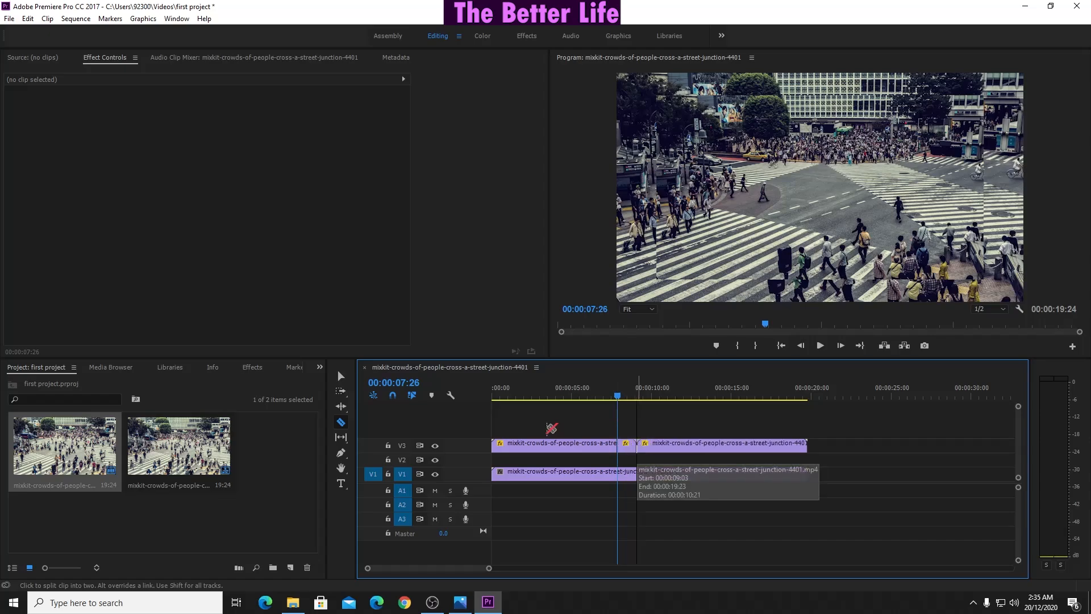
left_click(341, 376)
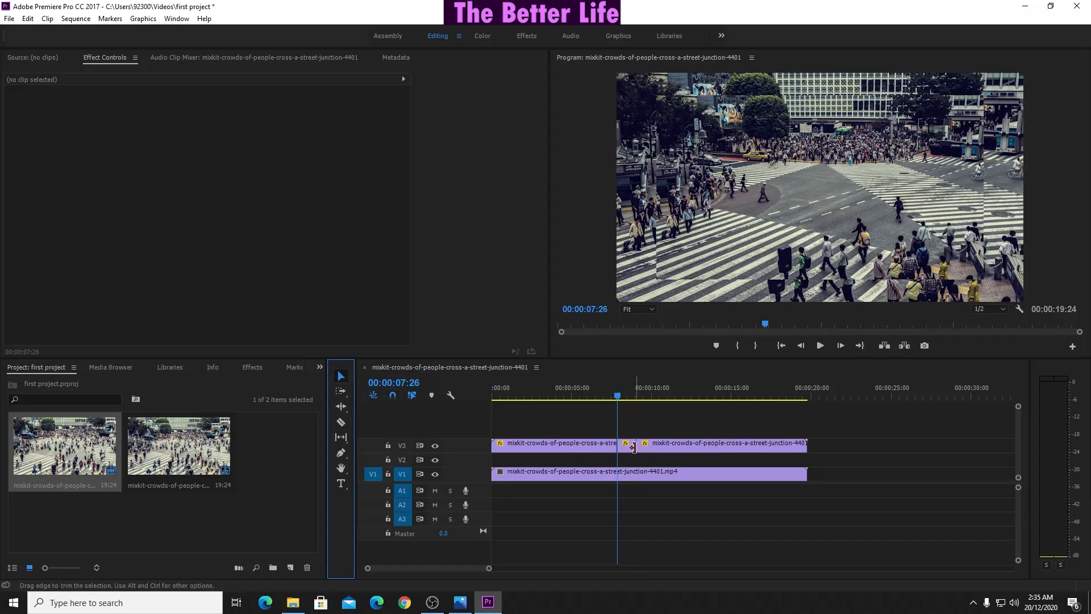
left_click(625, 446)
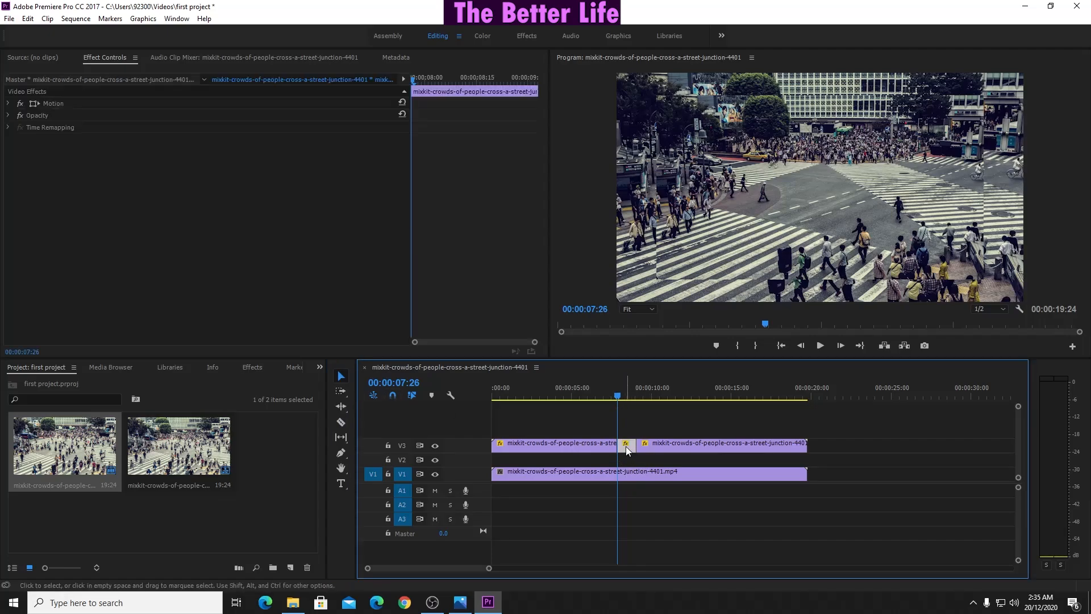
key("Delete")
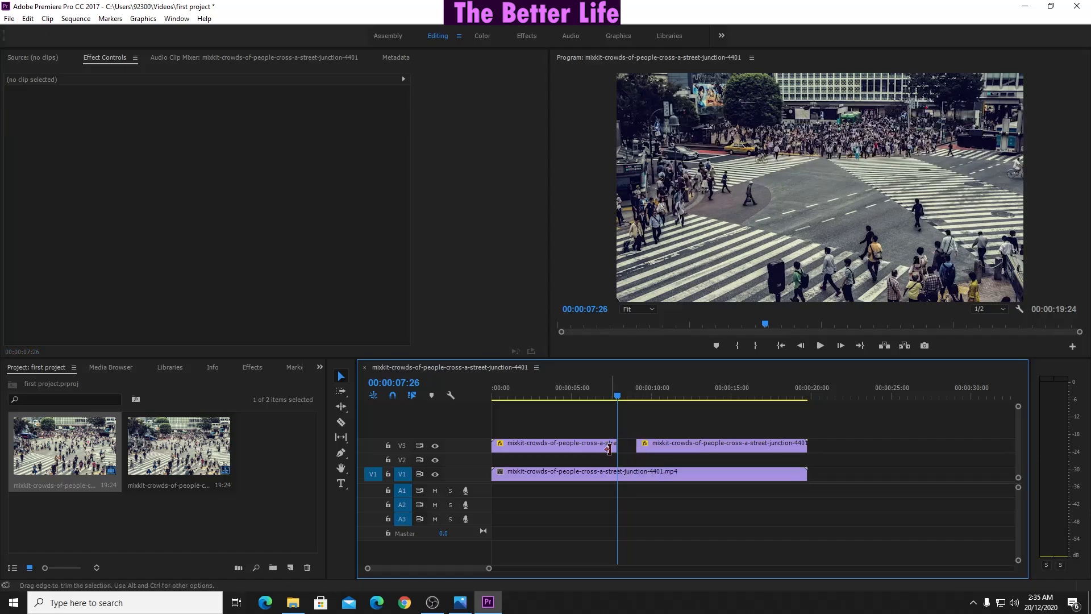
Step: Close the V3 gap by moving the second piece against the first, and play across the join from 00:00:07:07
key("space")
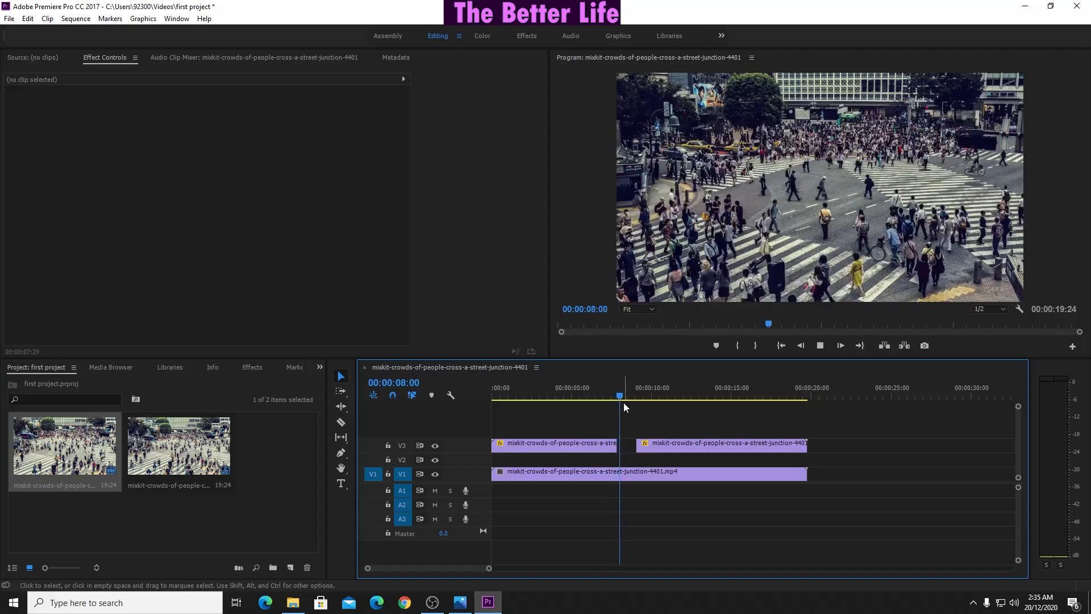
left_click_drag(648, 443, 638, 446)
left_click(607, 389)
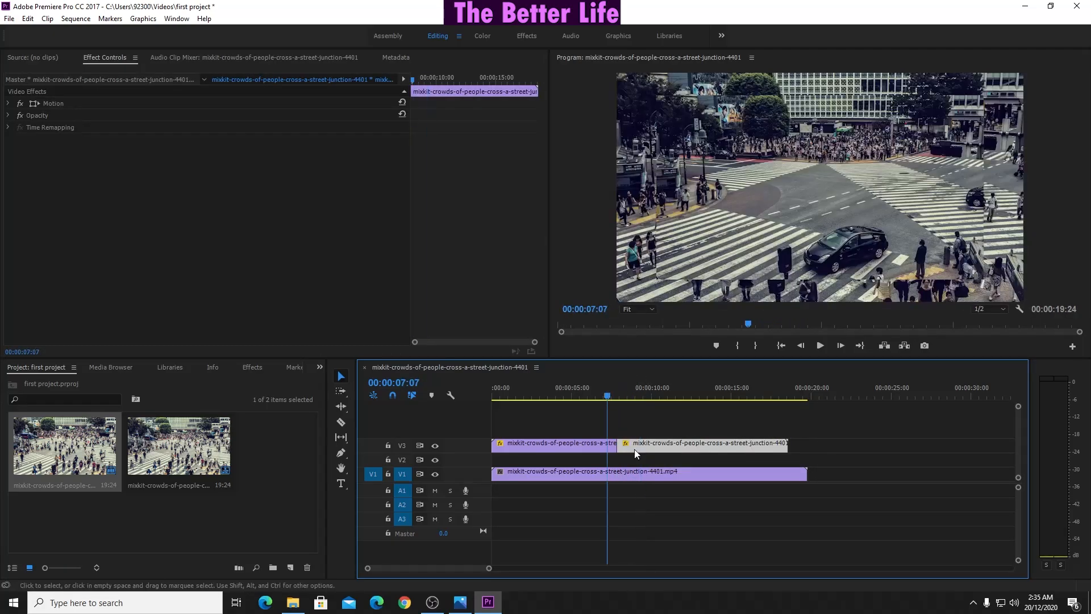
left_click(653, 506)
key("space")
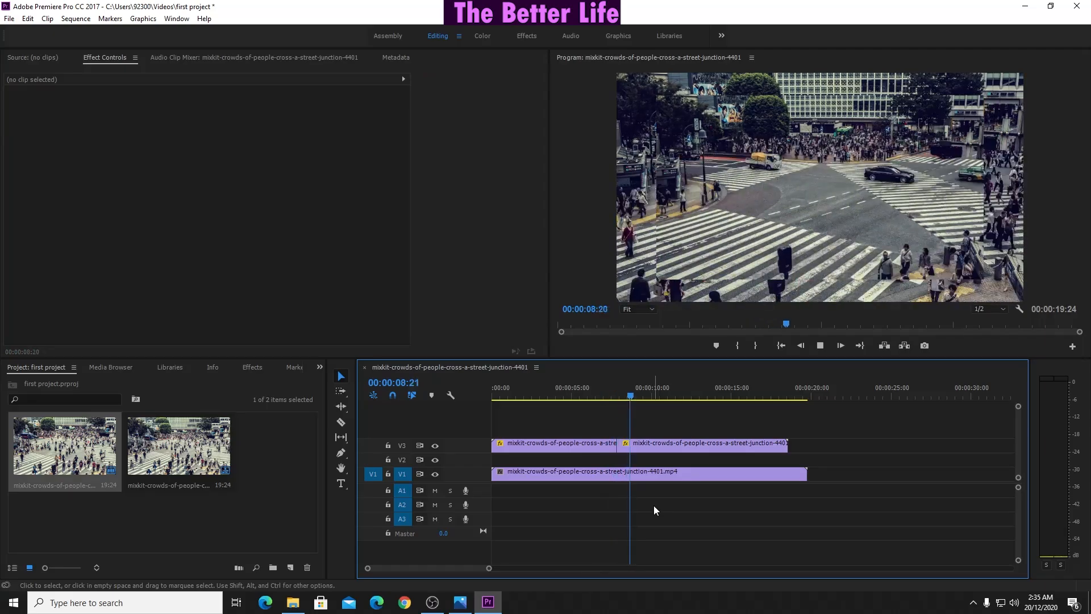
key("space")
Step: Move the second V3 piece to begin at 00:00:09:01, leaving a gap after the first piece, and clear the selection
left_click_drag(666, 444, 684, 446)
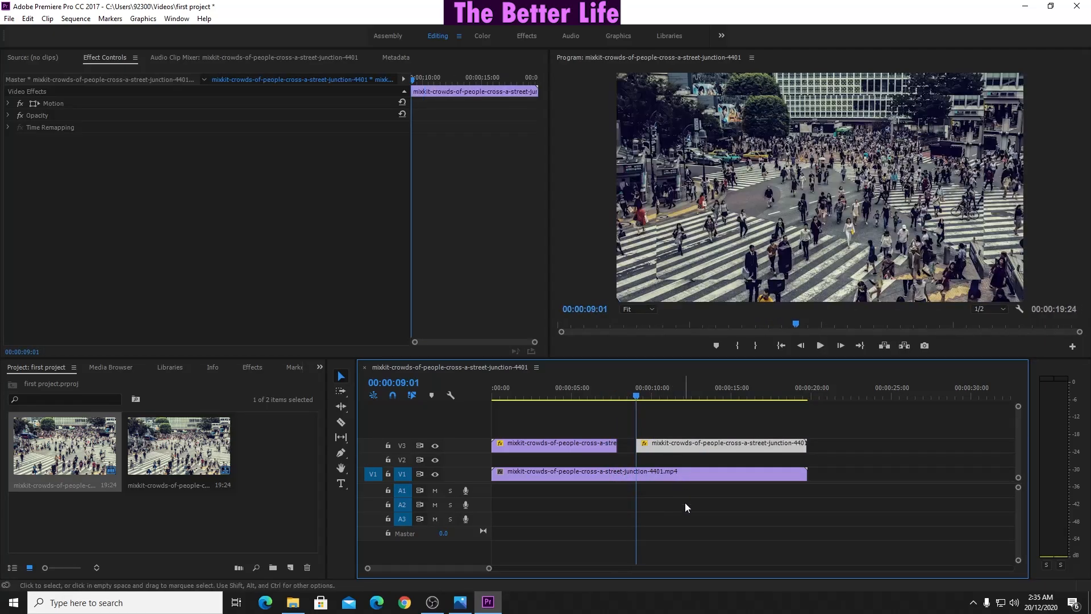
left_click(684, 503)
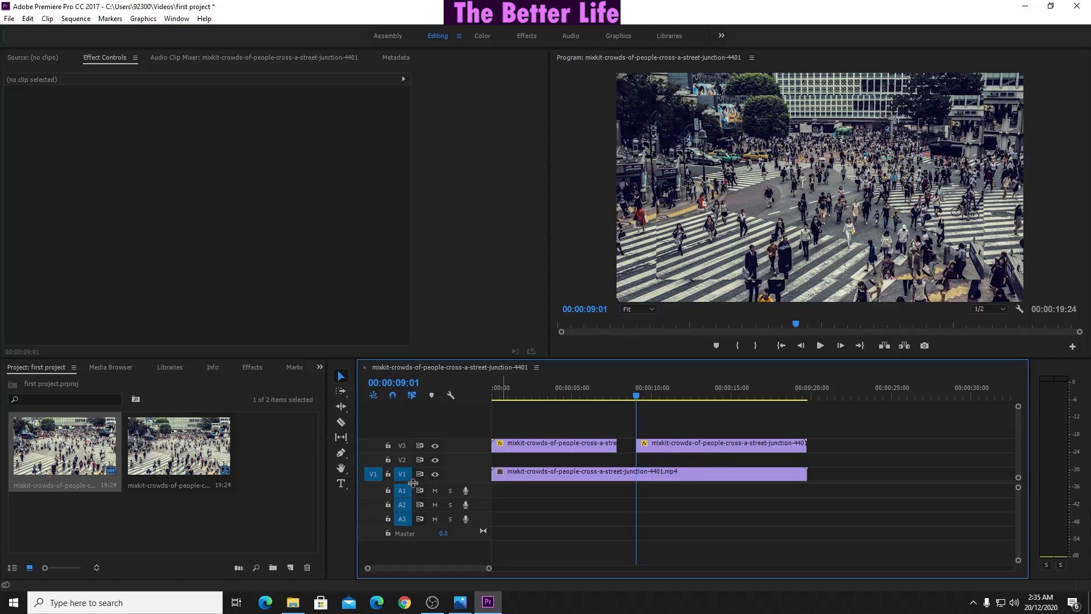
Step: Add a text graphic at 00:00:09:01 over the middle of the picture reading "My name is" followed by the person's name
left_click(340, 484)
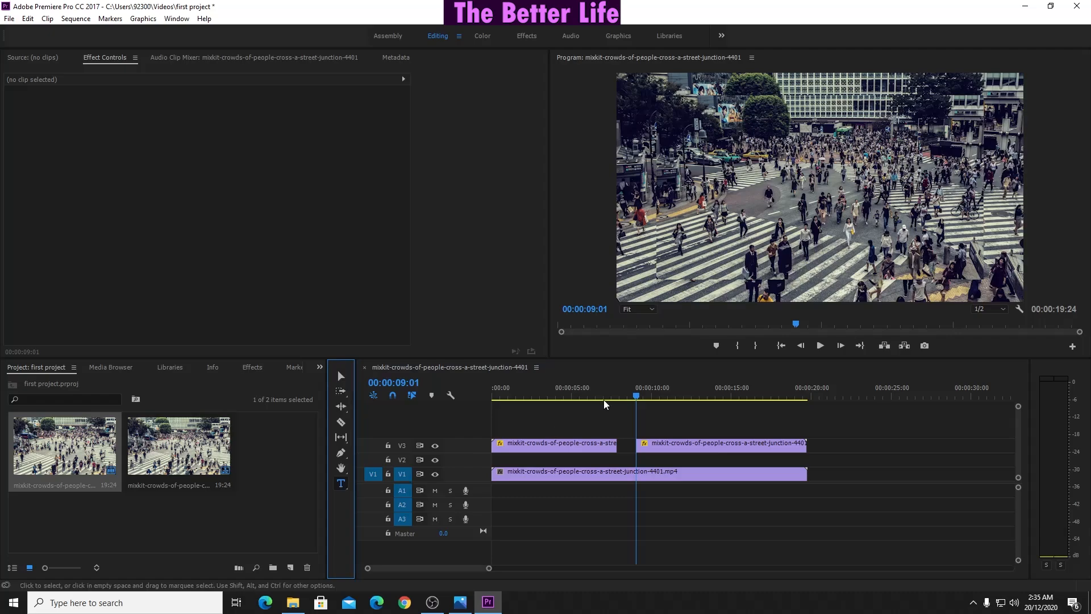
left_click(752, 208)
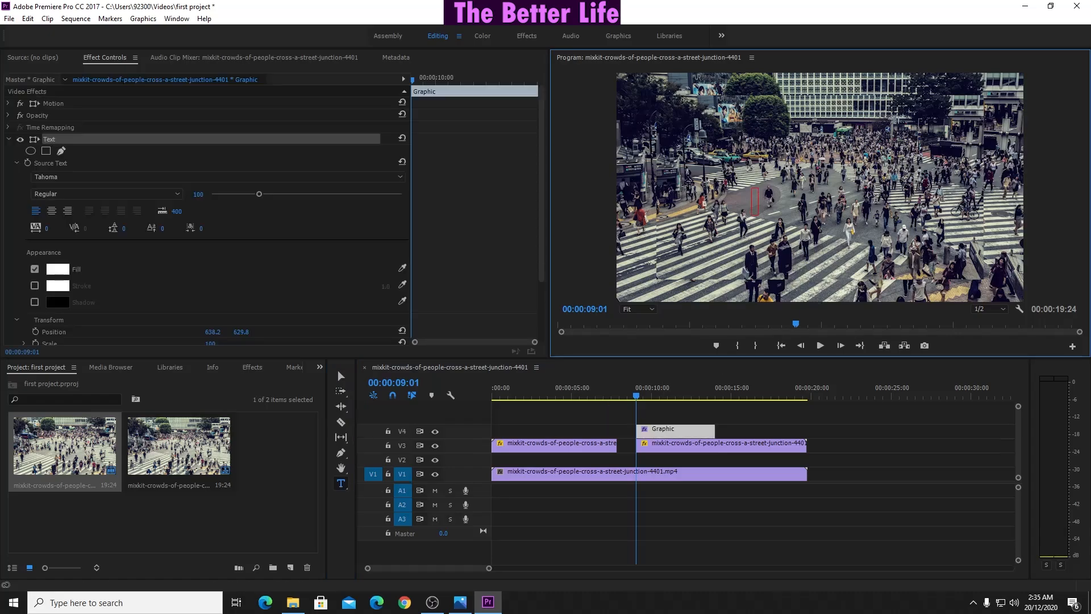
type("M<")
key("BackSpace")
type("y name is")
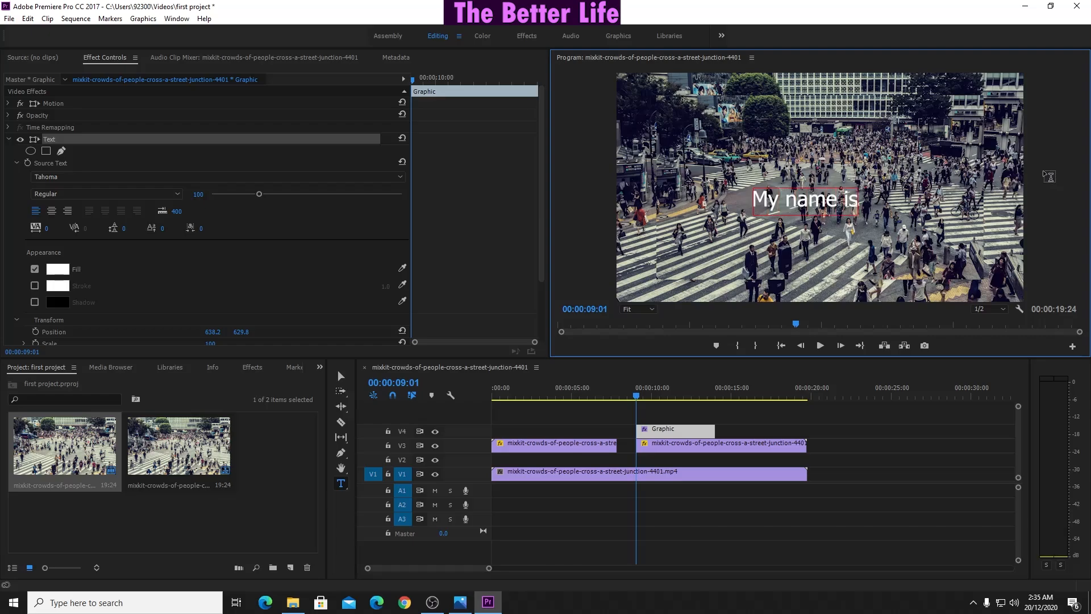
type(" syed Huzaifa")
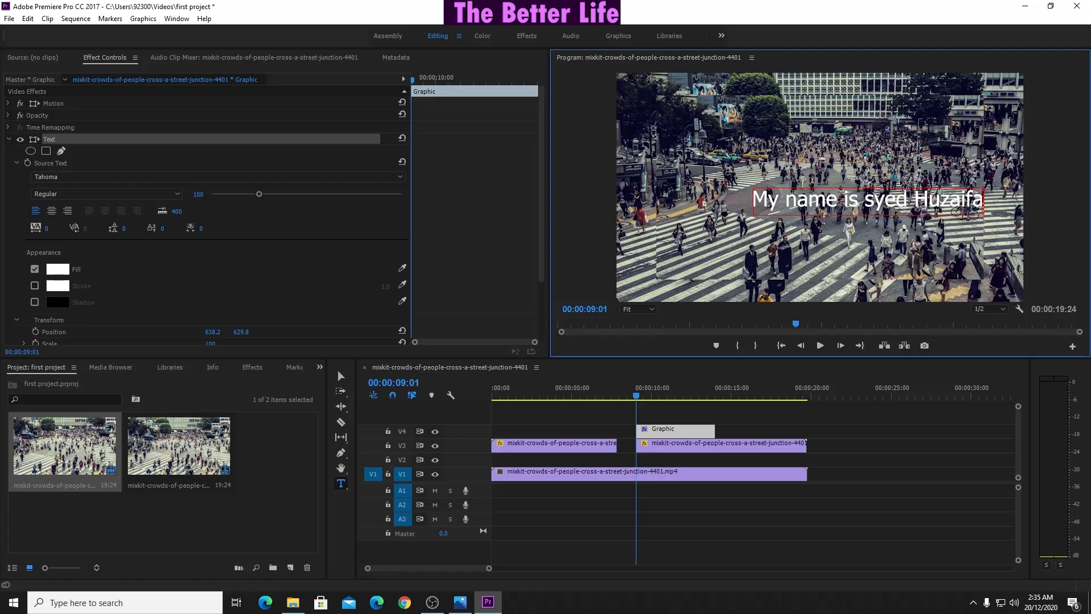
key("ctrl+a")
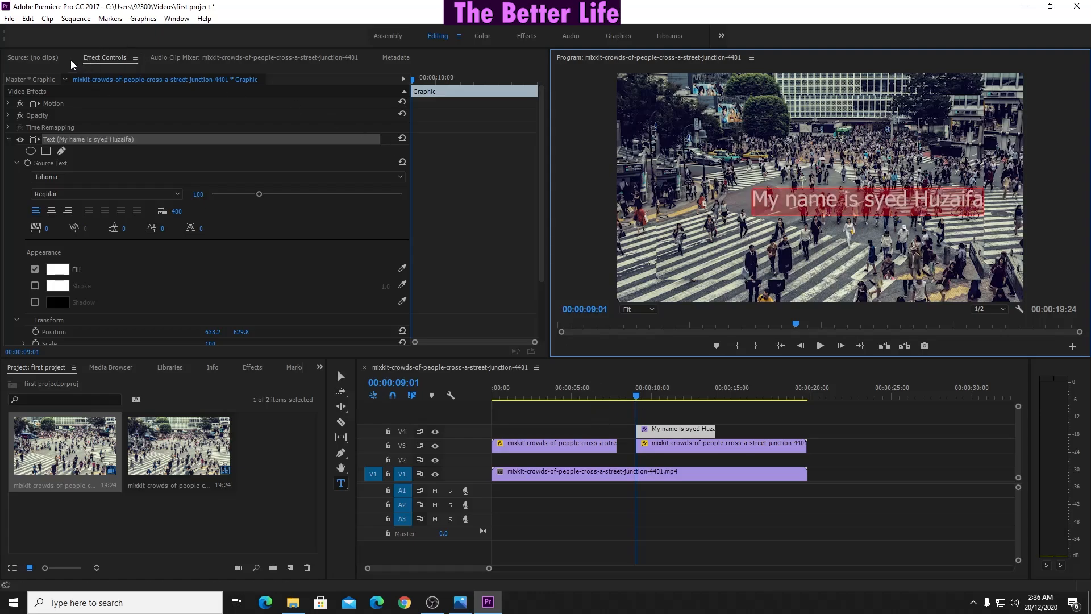
Step: Return to the Selection tool, deselect the text clip and place the playhead within it at 00:00:10:04
left_click(44, 57)
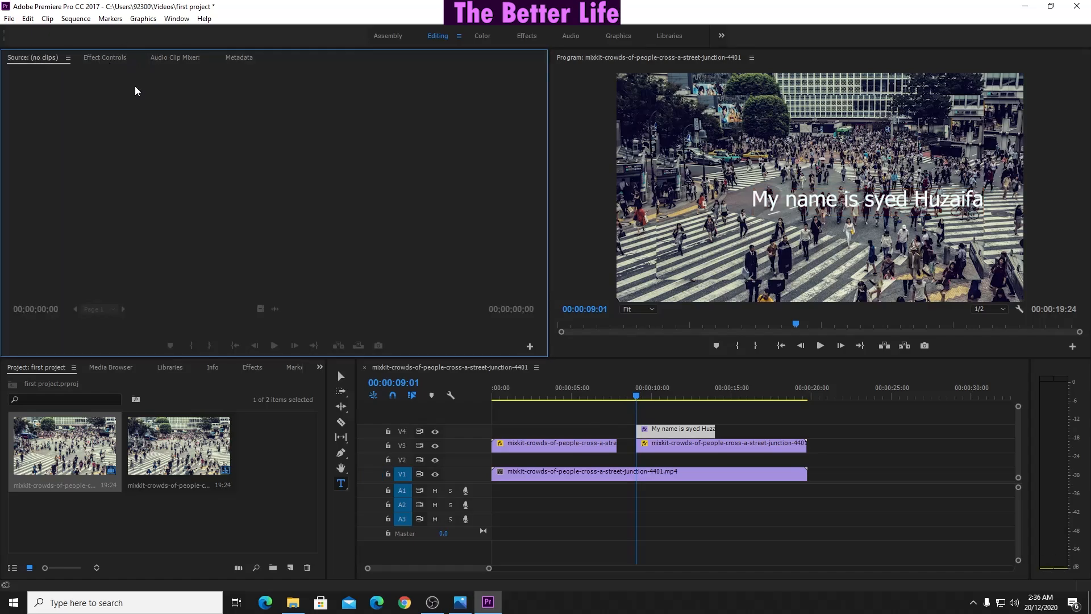
left_click(341, 377)
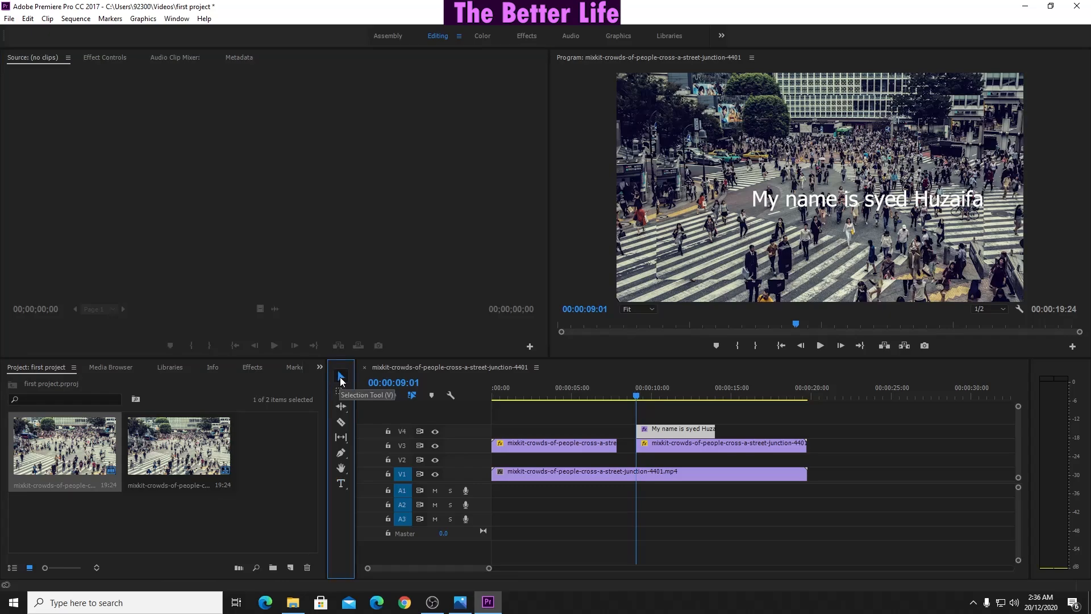
left_click(953, 433)
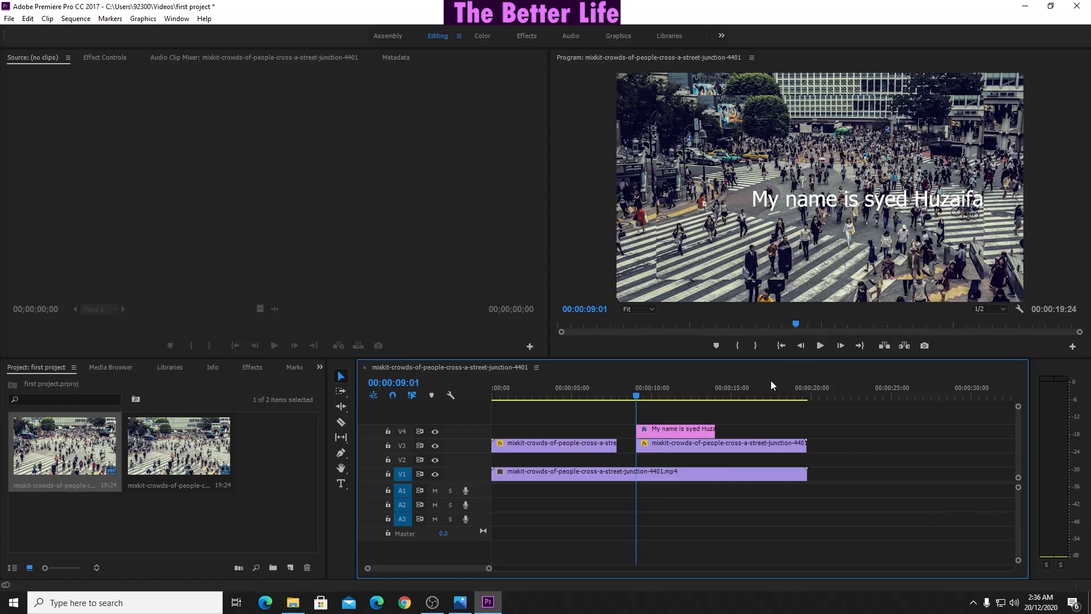
left_click(654, 392)
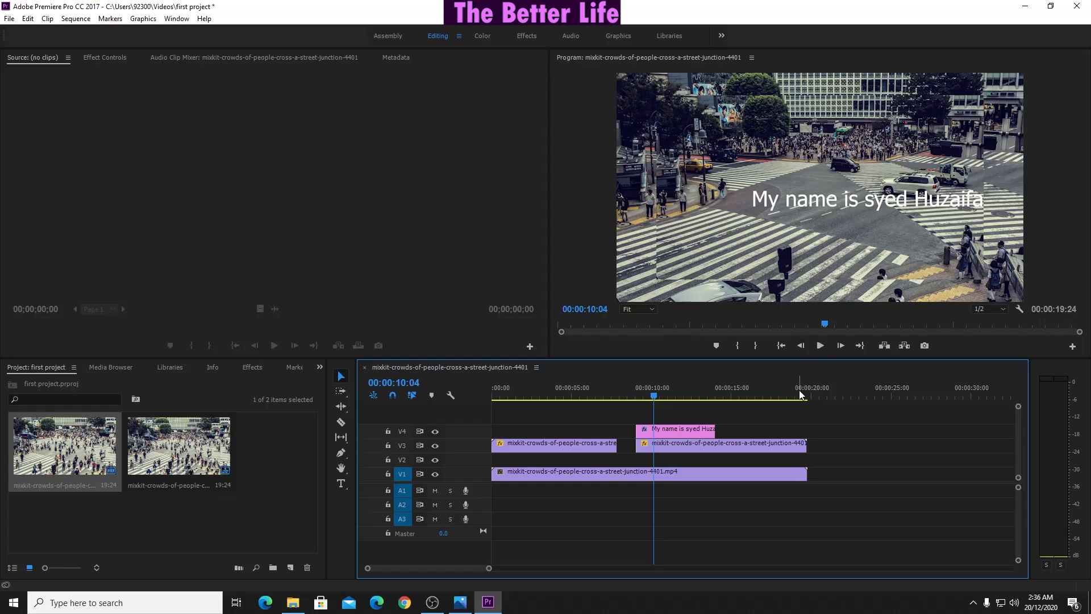
Step: Compare the Effect Controls properties of the V4 text clip with those of the second V3 video piece
left_click(744, 448)
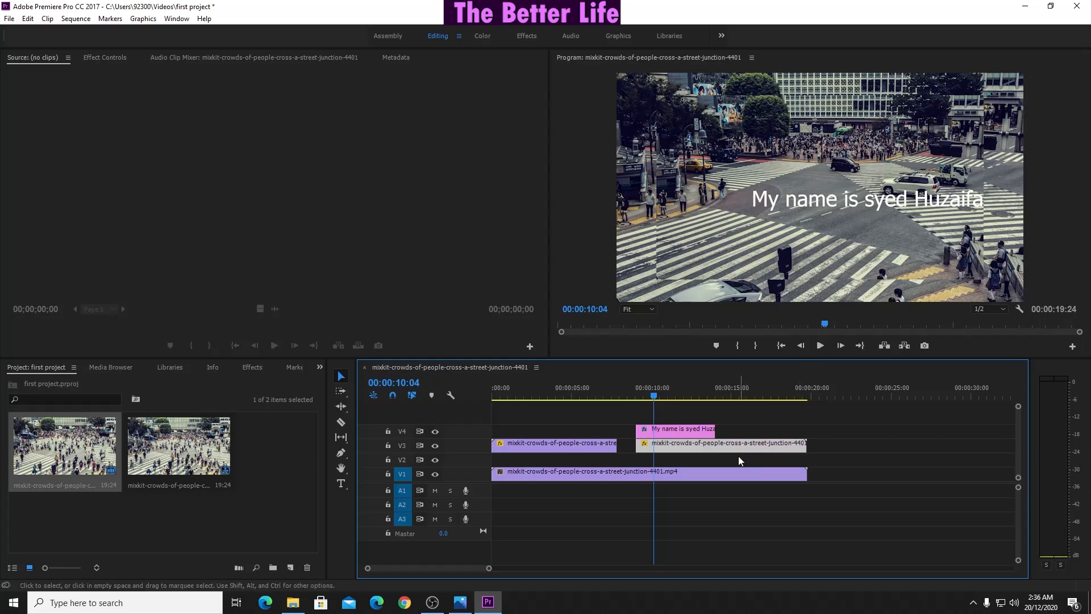
left_click(893, 496)
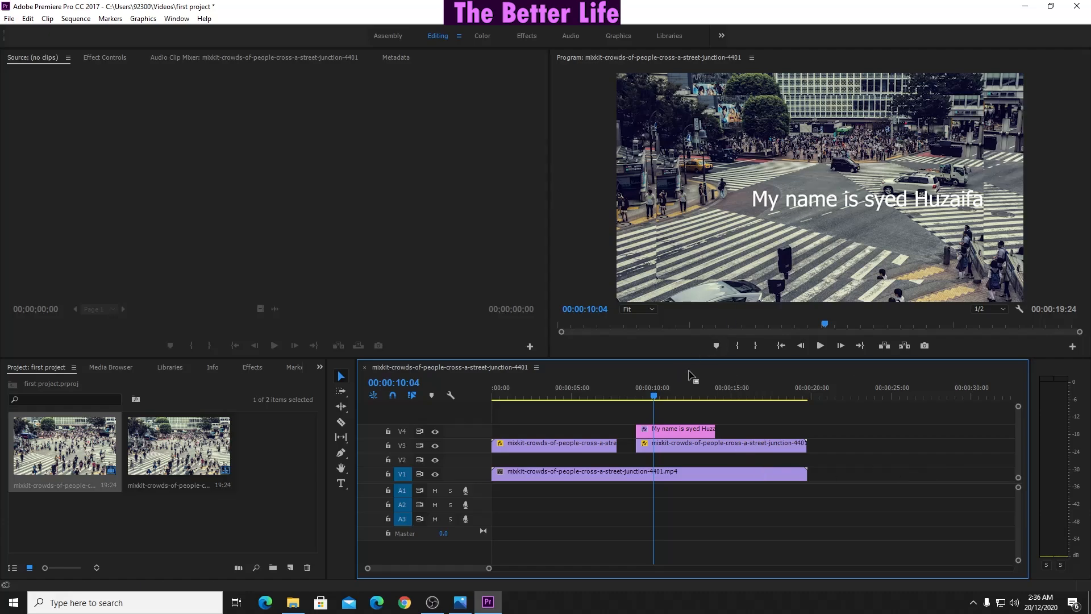
left_click(675, 430)
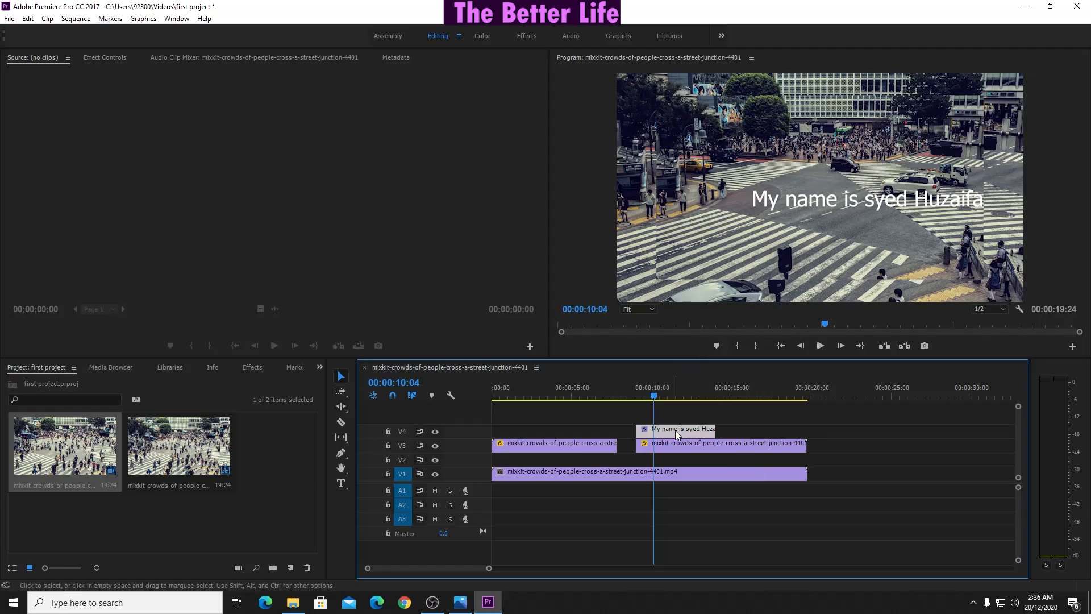
left_click(106, 57)
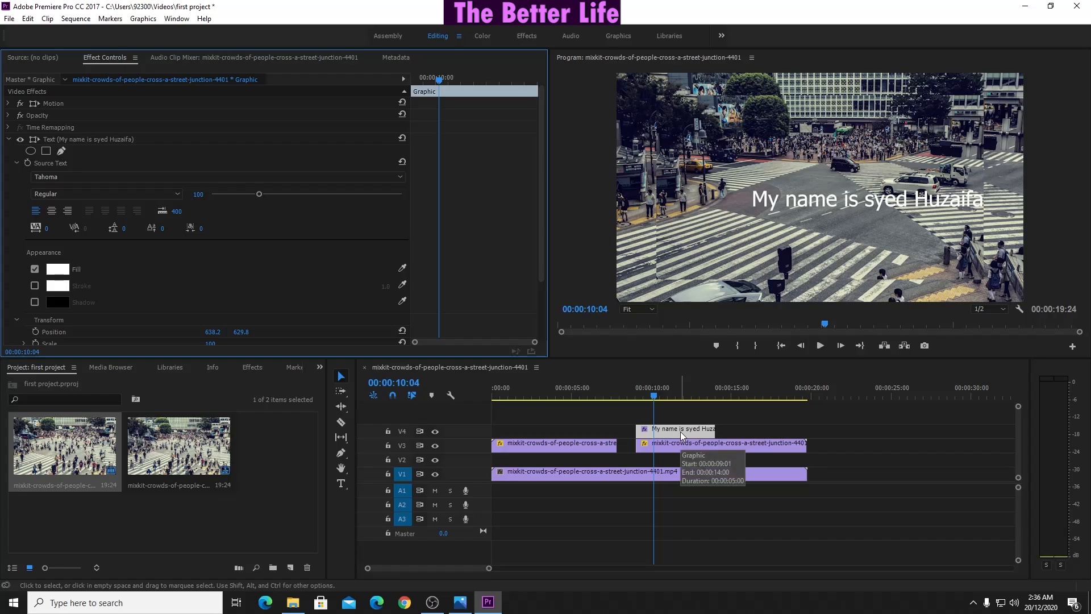
left_click(872, 441)
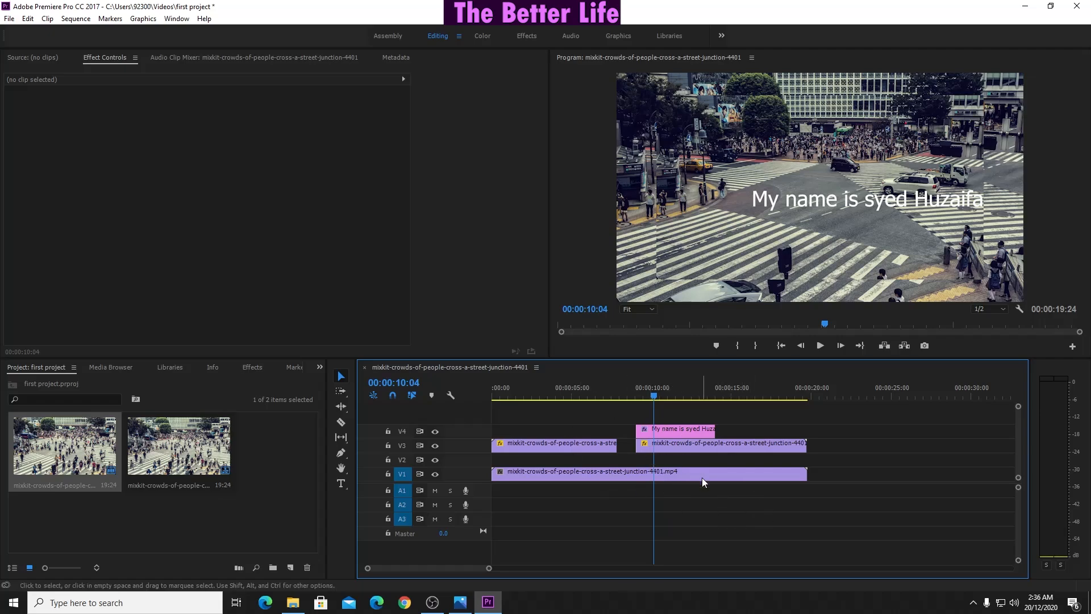
left_click(693, 447)
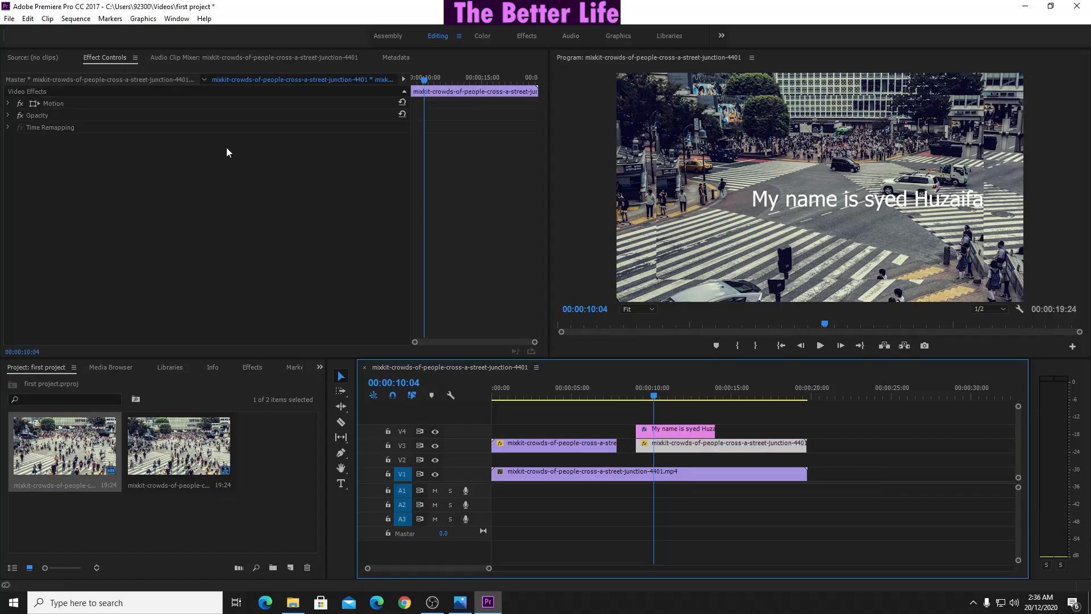
left_click(91, 63)
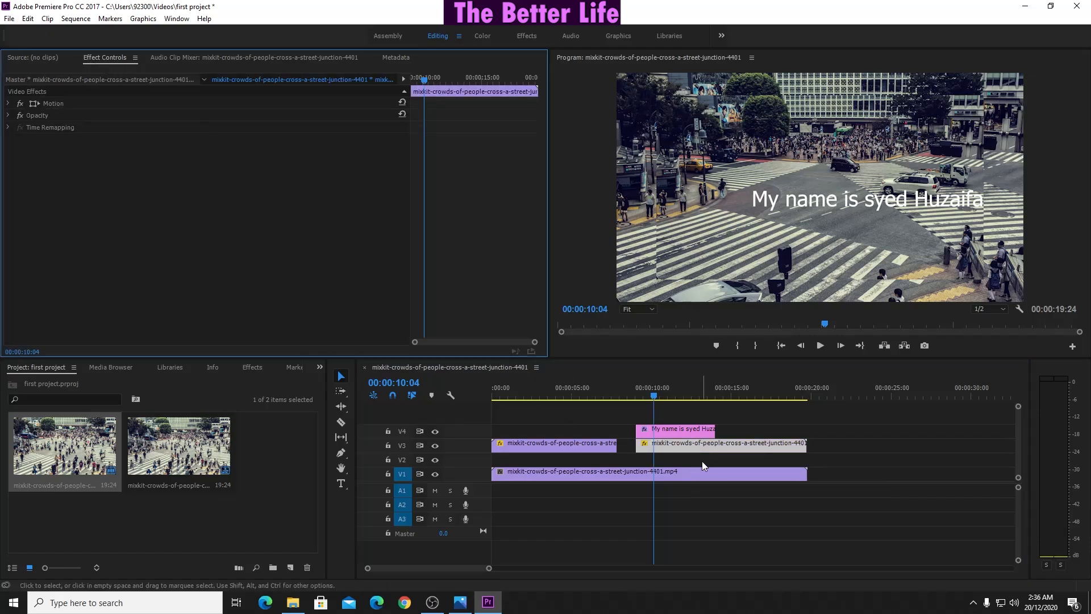
Step: Change the fill colour of the V4 text graphic to black
left_click(679, 431)
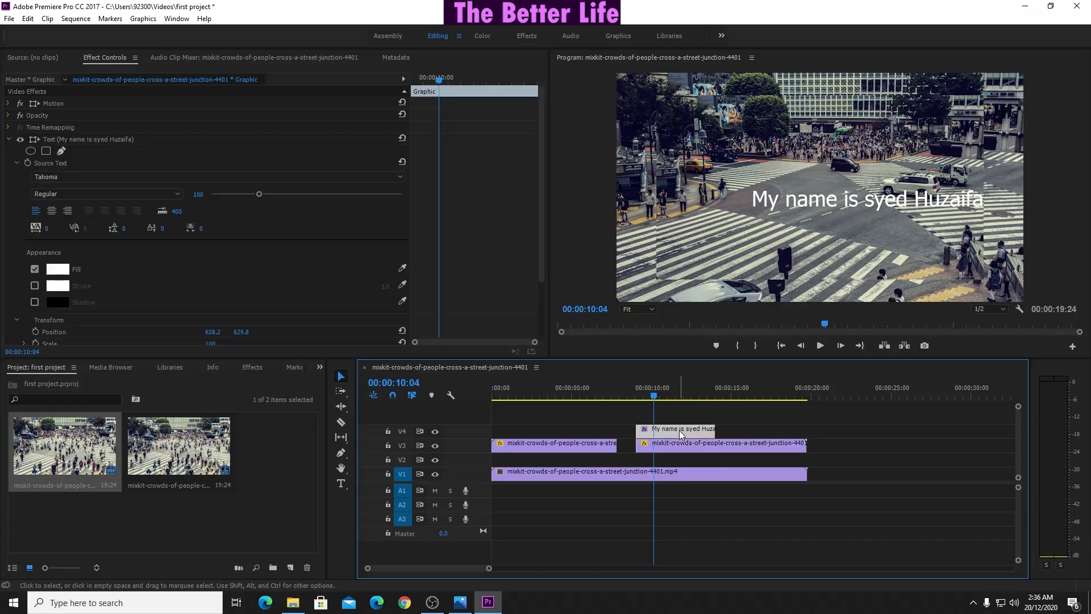
left_click(108, 57)
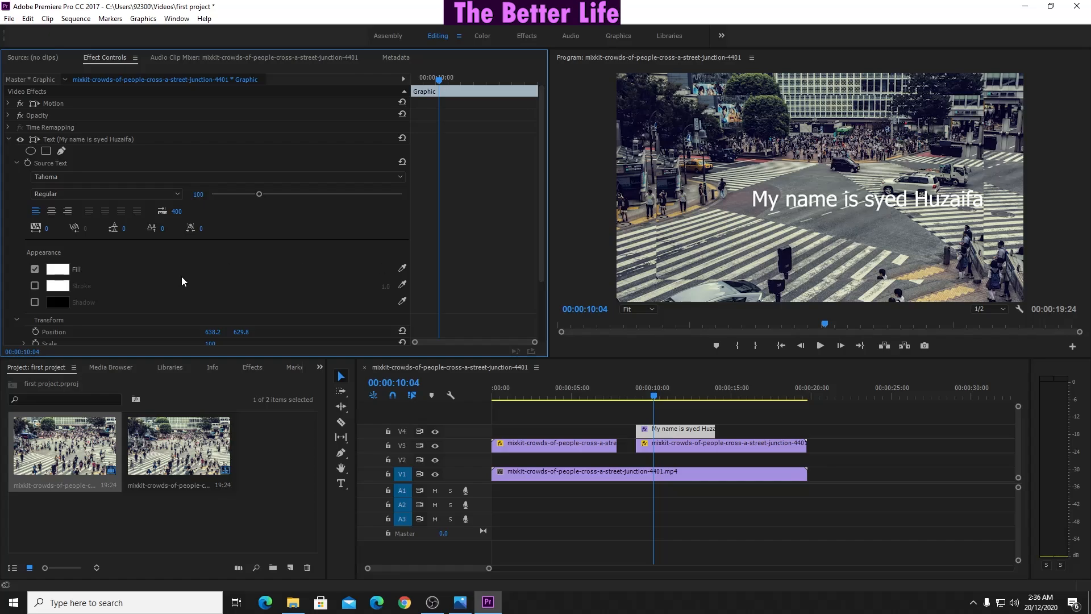
left_click(56, 275)
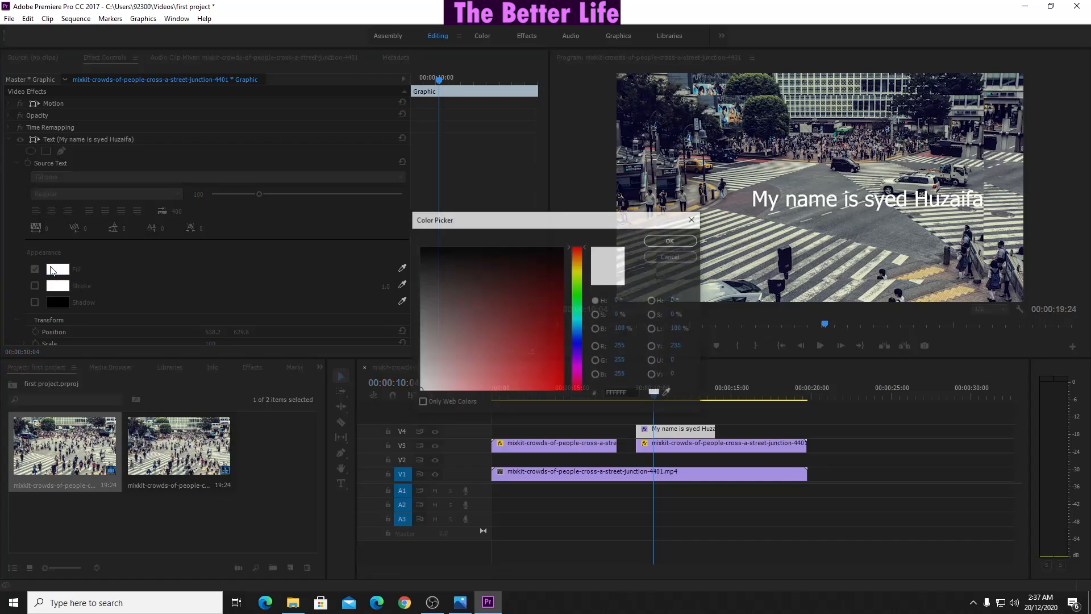
left_click(668, 240)
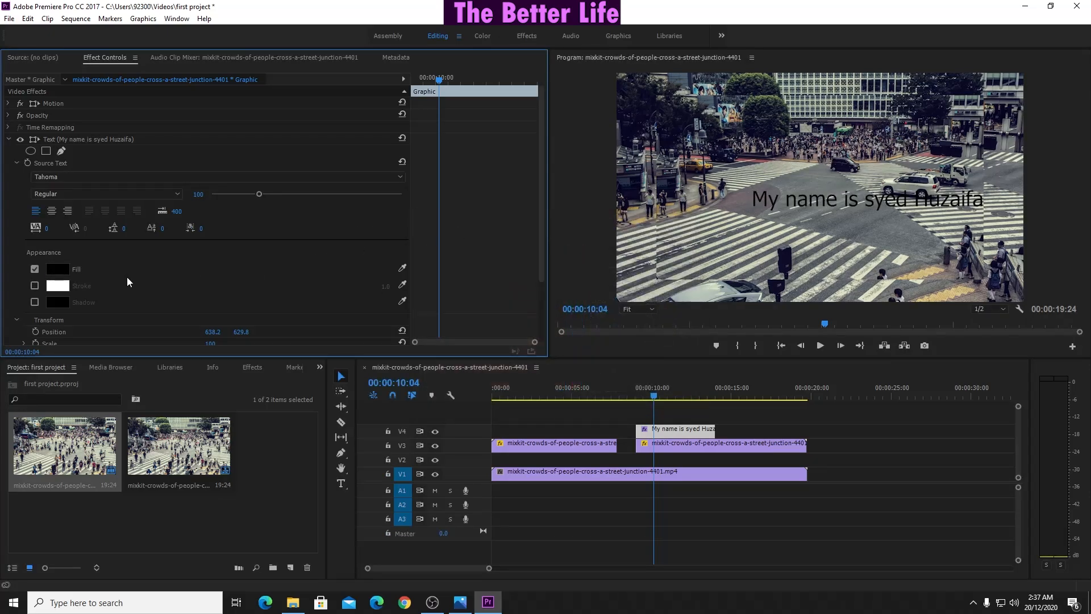
Step: Give the text a white stroke with a width of 8
left_click(35, 285)
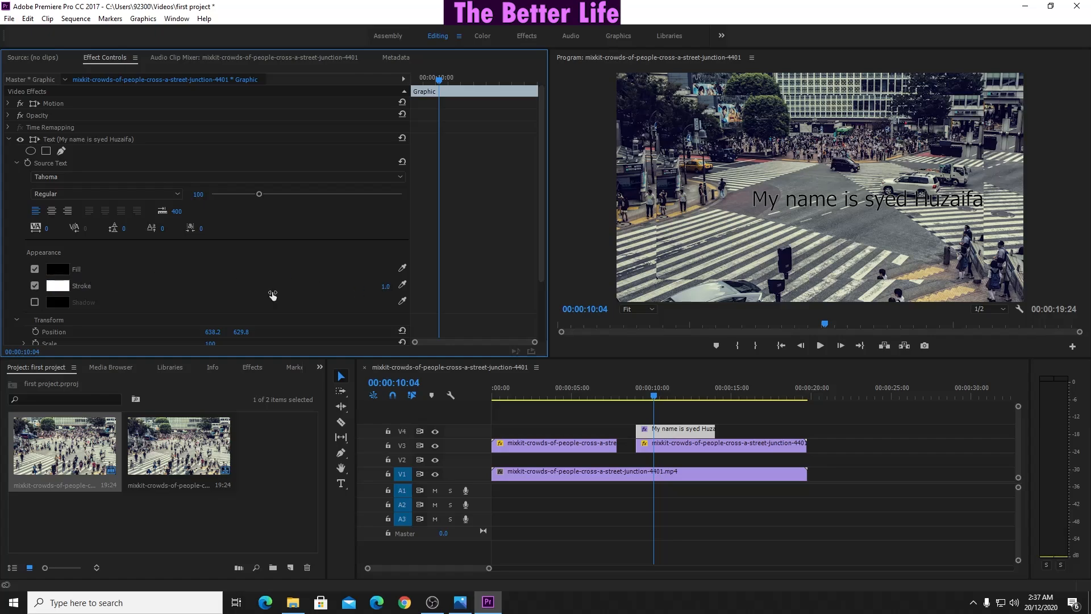
left_click(386, 285)
type("3")
key("Return")
type("8")
key("Return")
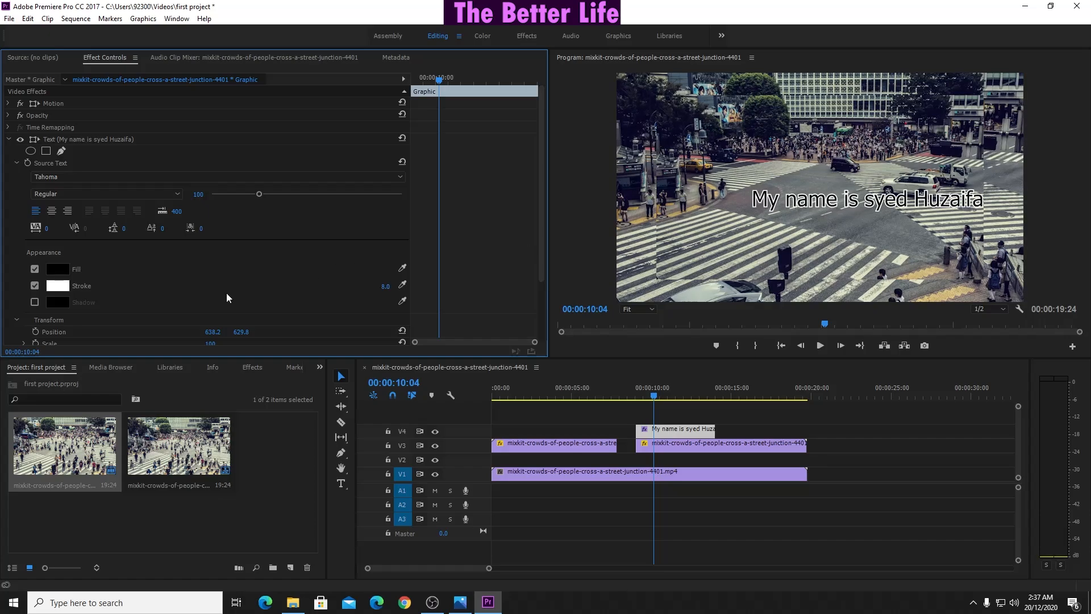
Step: Add a black shadow to the text at 100% opacity and distance 10, and collapse the text properties
left_click(35, 302)
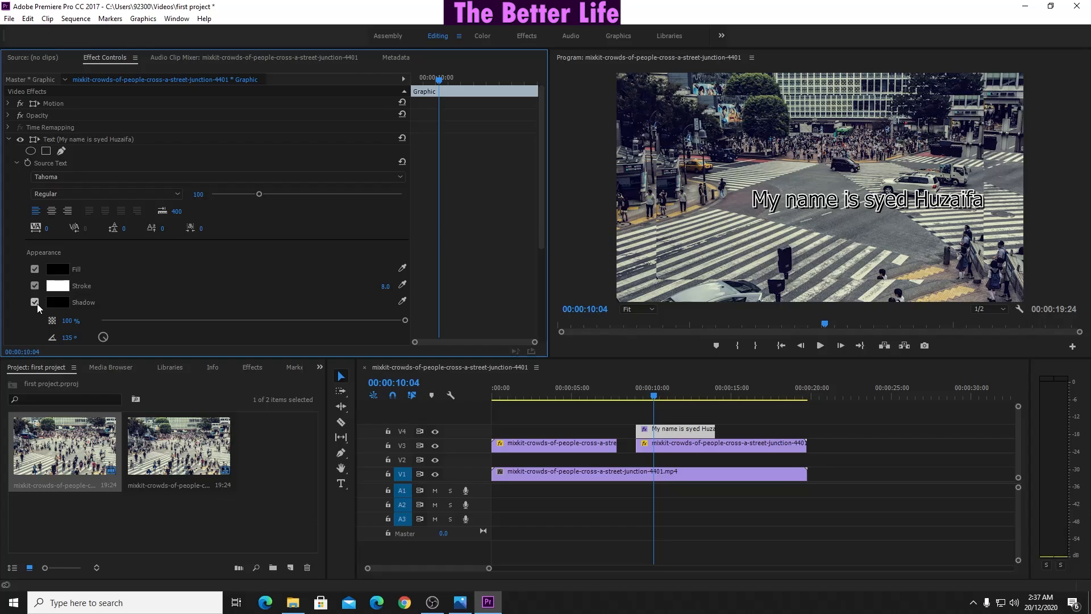
scroll(207, 281, "down", 2)
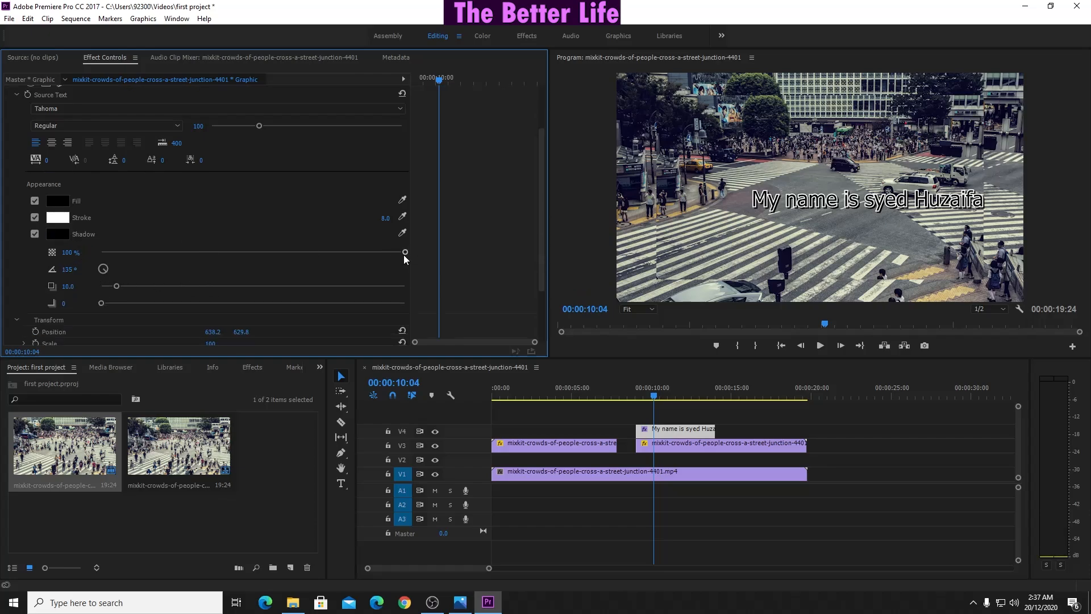
mouse_move(405, 252)
left_mouse_down()
mouse_move(250, 259)
mouse_move(425, 259)
left_mouse_up()
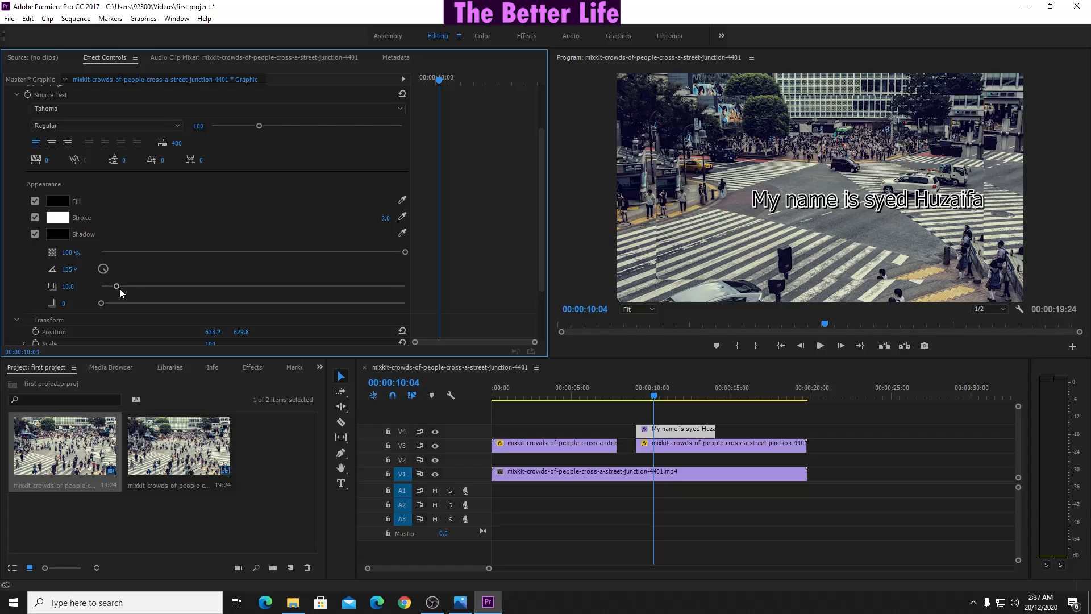
mouse_move(118, 283)
left_mouse_down()
mouse_move(162, 282)
mouse_move(117, 288)
left_mouse_up()
scroll(23, 121, "up", 2)
left_click(10, 116)
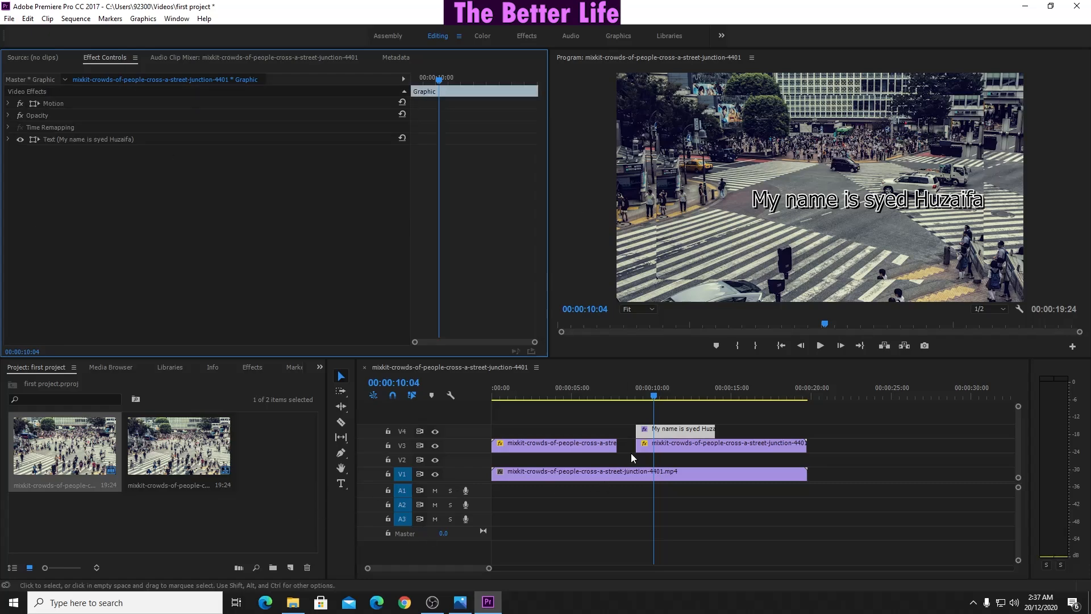
Step: Move the text down to the lower edge of the picture, roughly centred, and clear the selection
left_click(827, 218)
left_click_drag(839, 217, 792, 253)
left_click(857, 496)
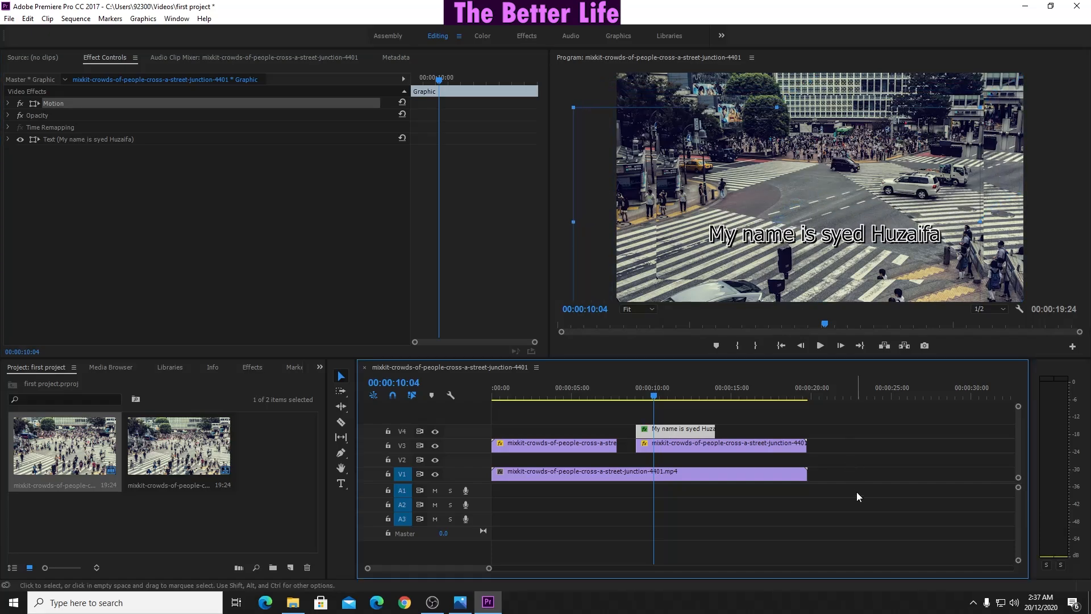
left_click(823, 244)
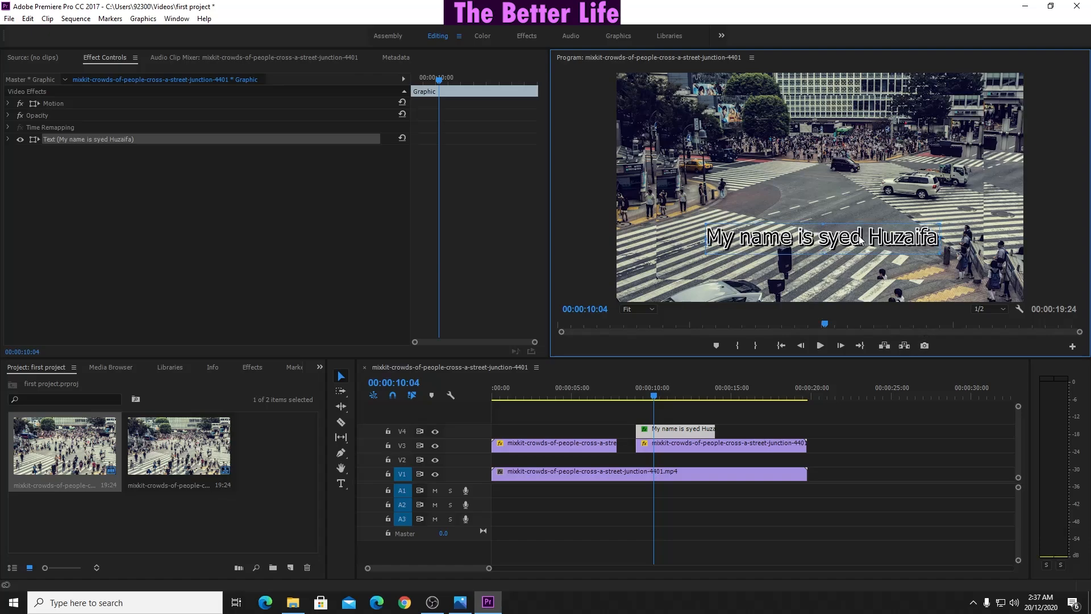
left_click_drag(860, 239, 847, 279)
left_click(721, 520)
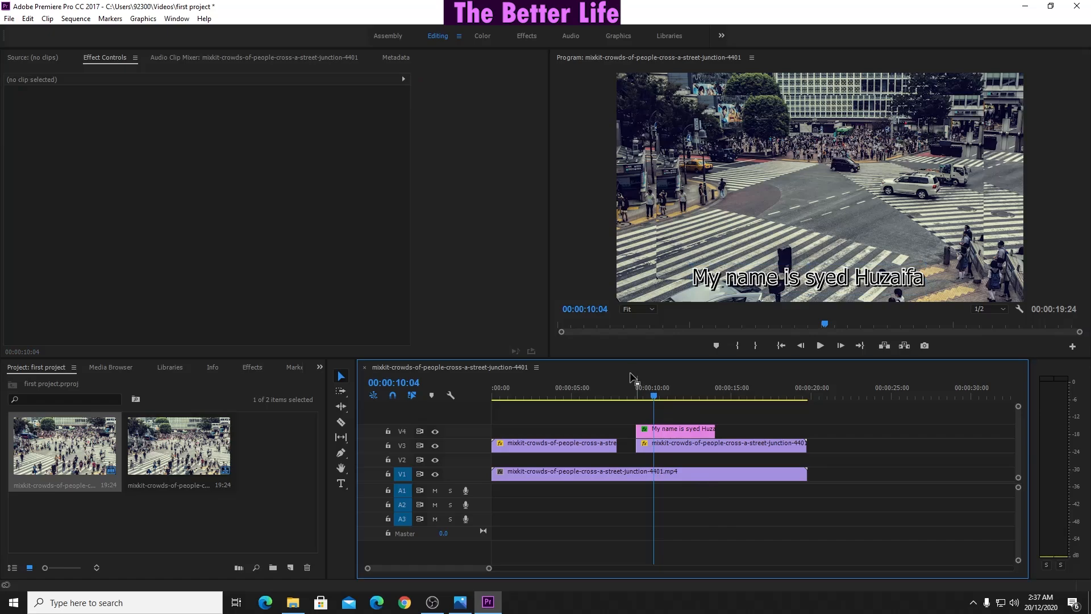
Step: Trim the end of the V4 text clip to leave about two seconds, and play across it from 00:00:08:20
left_click(637, 394)
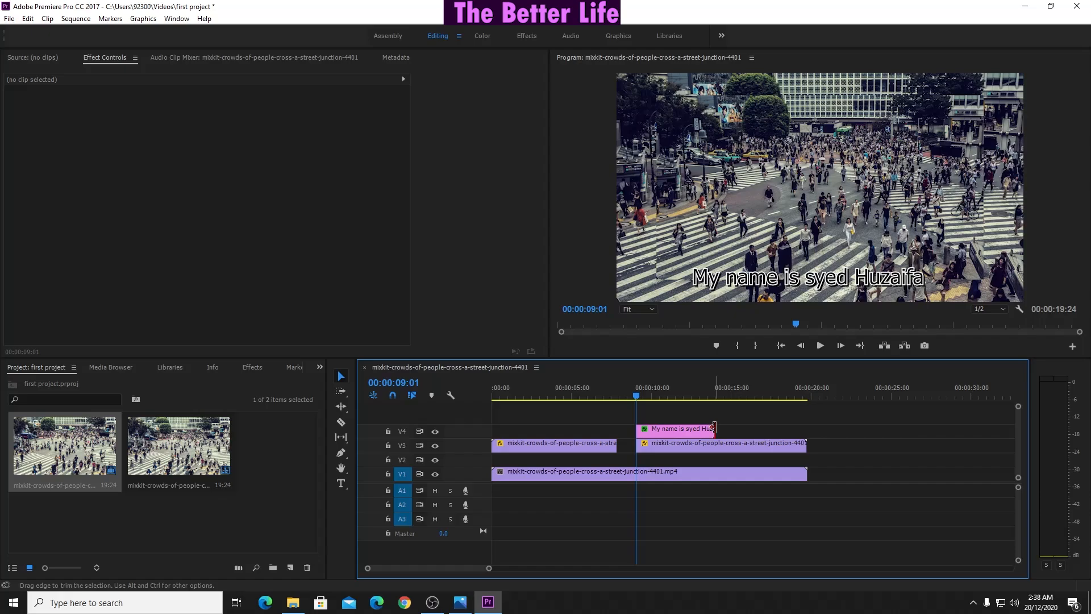
left_click_drag(714, 427, 669, 428)
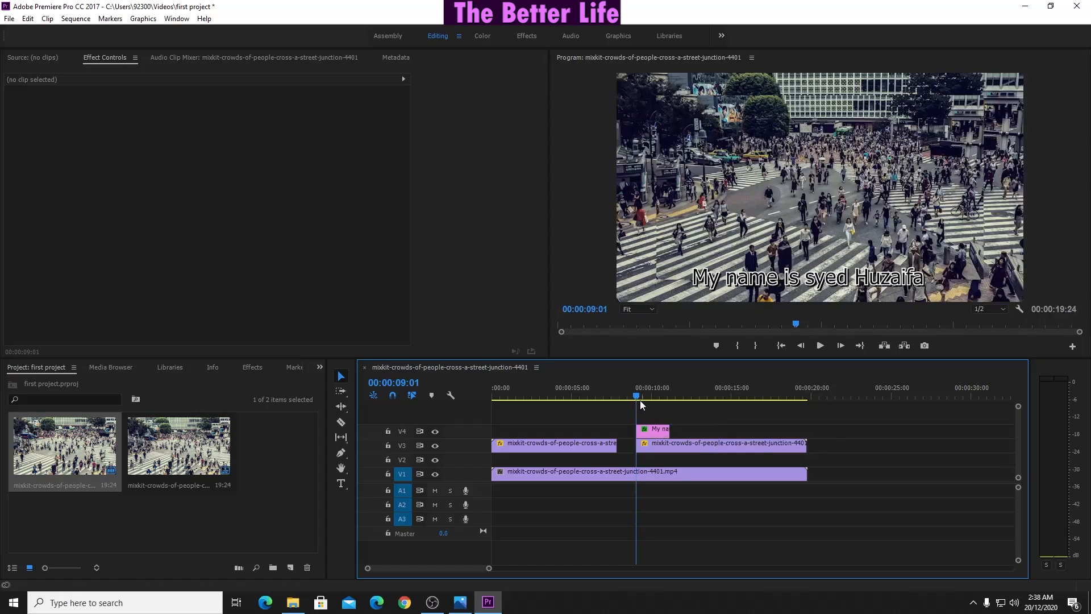
left_click(630, 388)
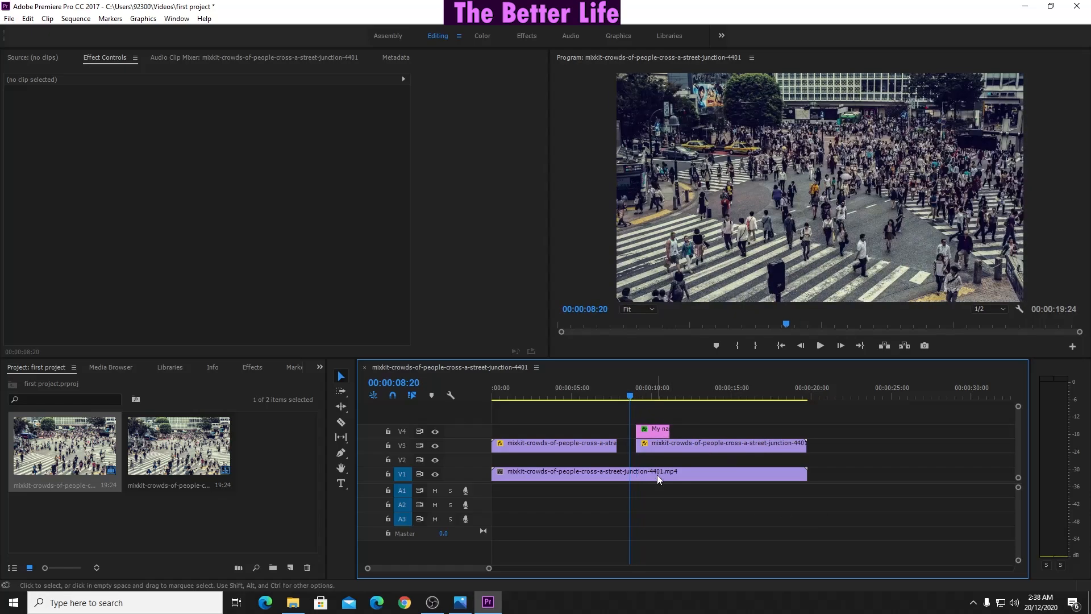
key("space")
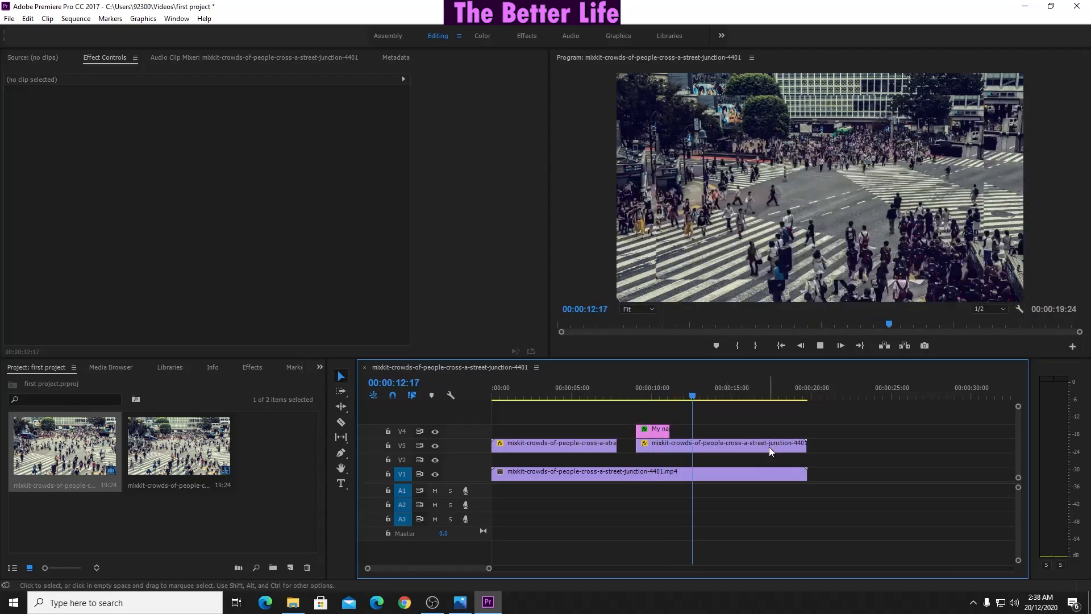
key("space")
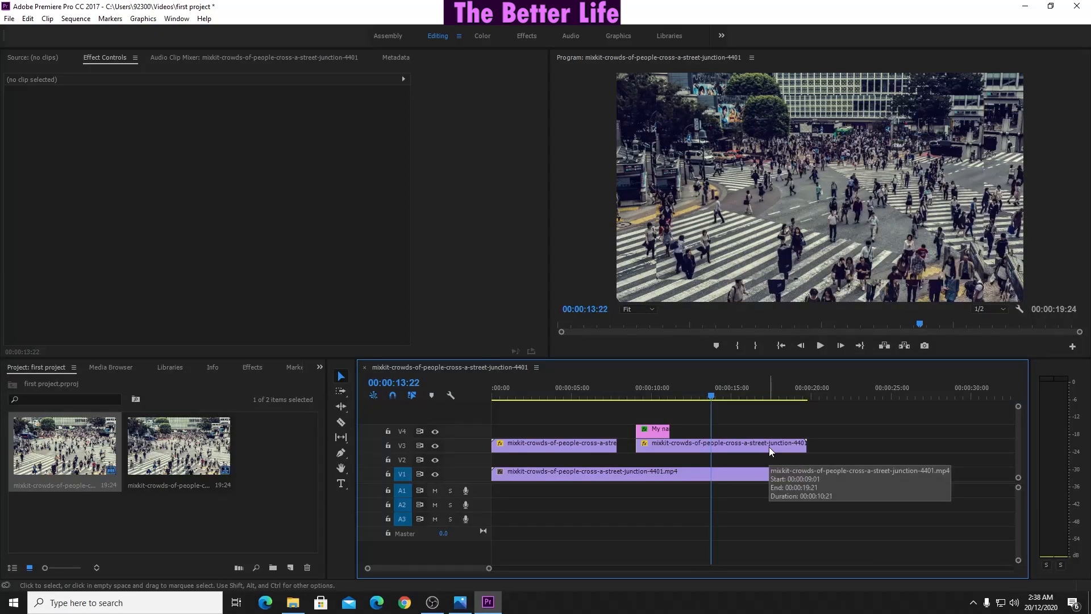
Step: Move the text clip to begin at about 00:00:04:05 over the first V3 piece, leaving the second V3 piece at 00:00:09:03 after a gap
left_click(650, 396)
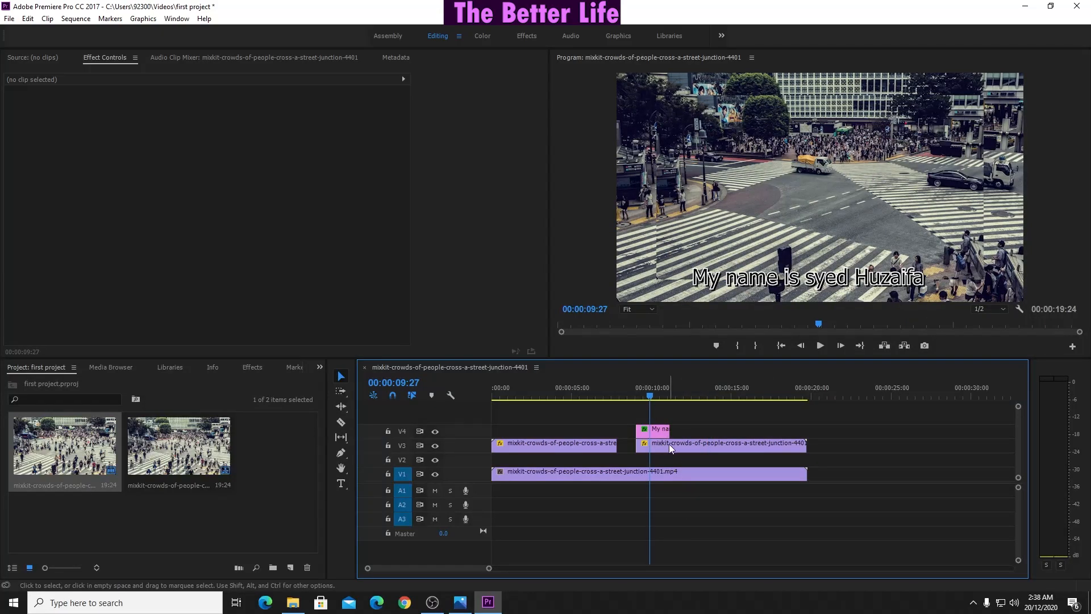
left_click_drag(669, 444, 583, 437)
left_click(634, 493)
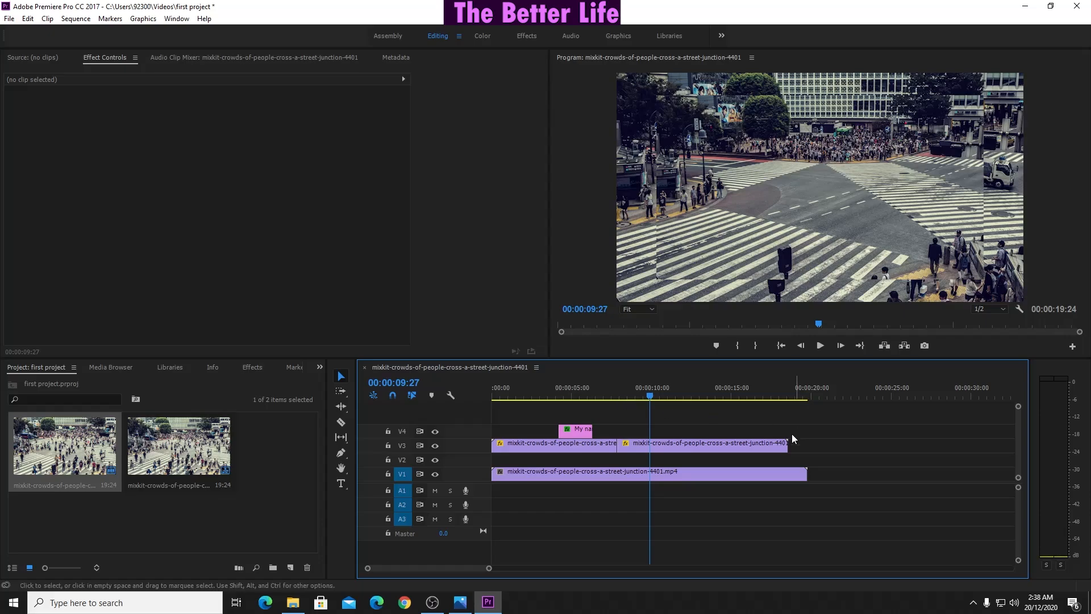
left_click_drag(768, 448, 785, 448)
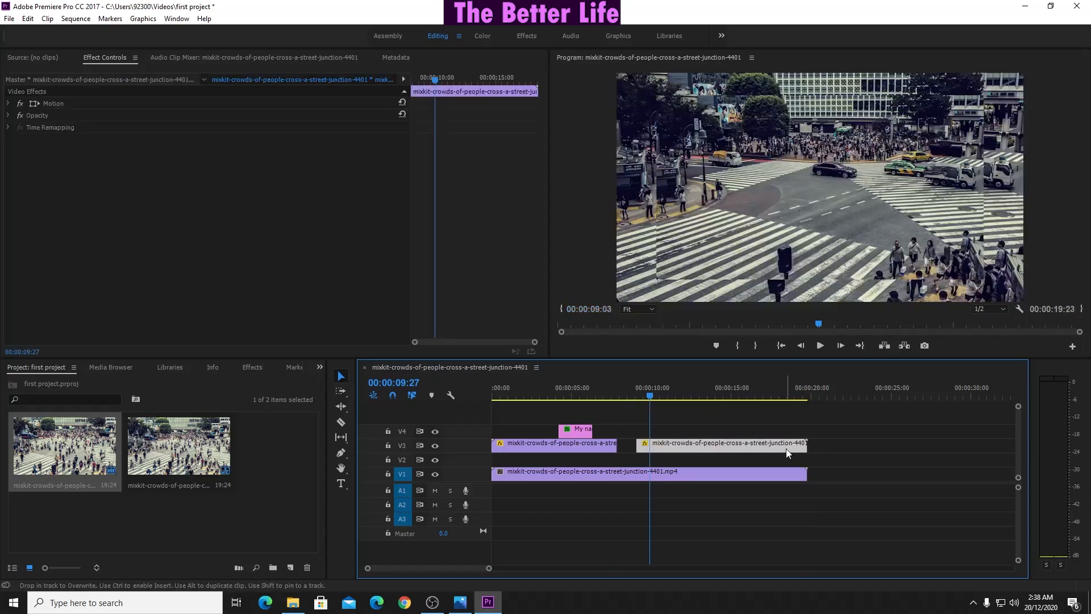
left_click(782, 523)
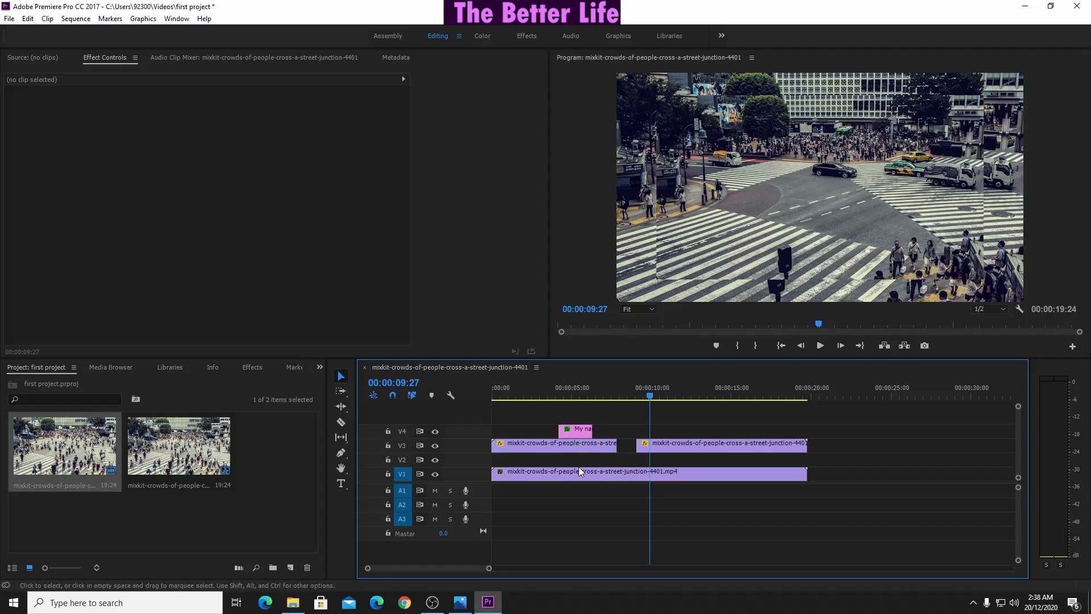
Step: Examine the Opacity and Motion properties of the second V3 piece, and clear the selection
left_click(677, 445)
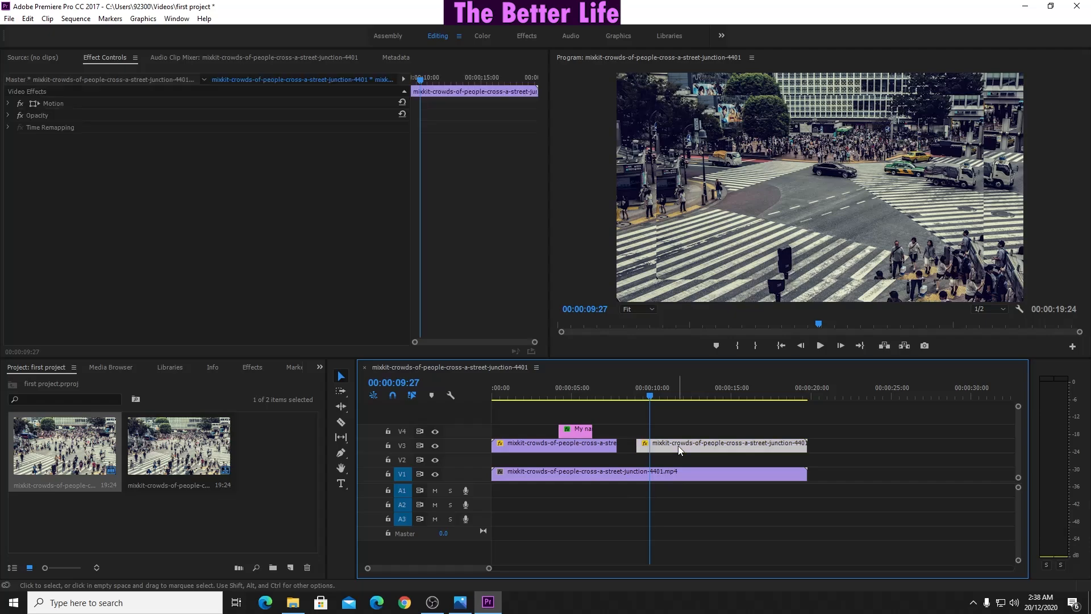
left_click(107, 58)
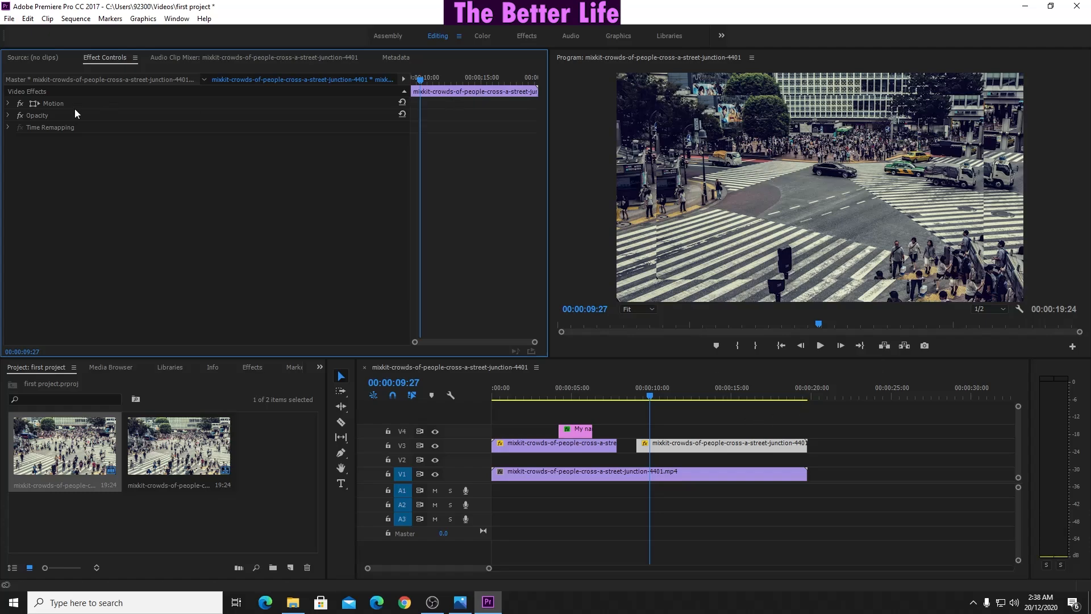
left_click(8, 116)
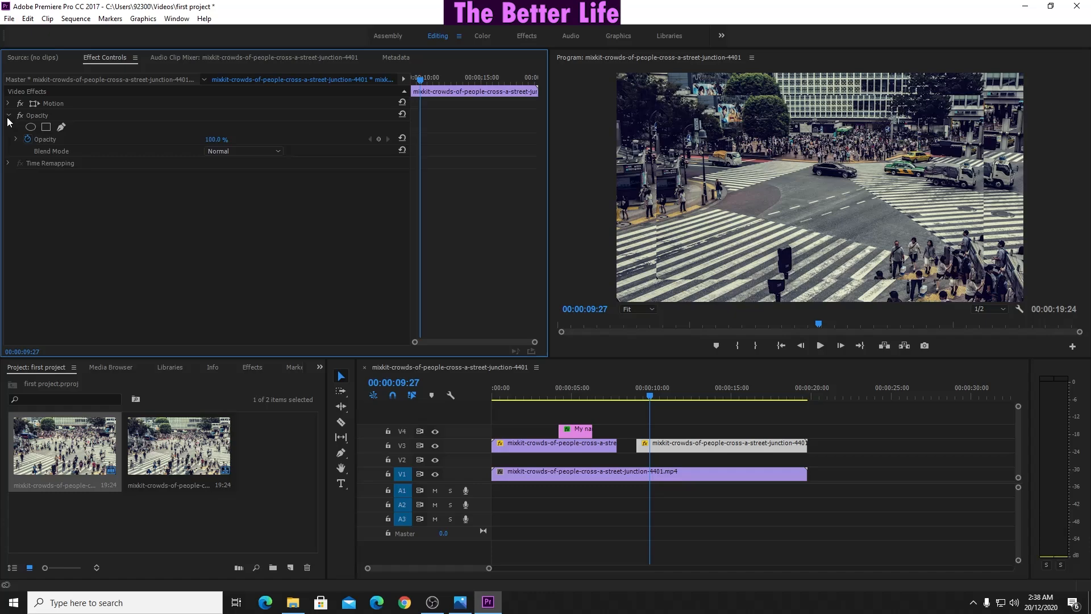
left_click(8, 116)
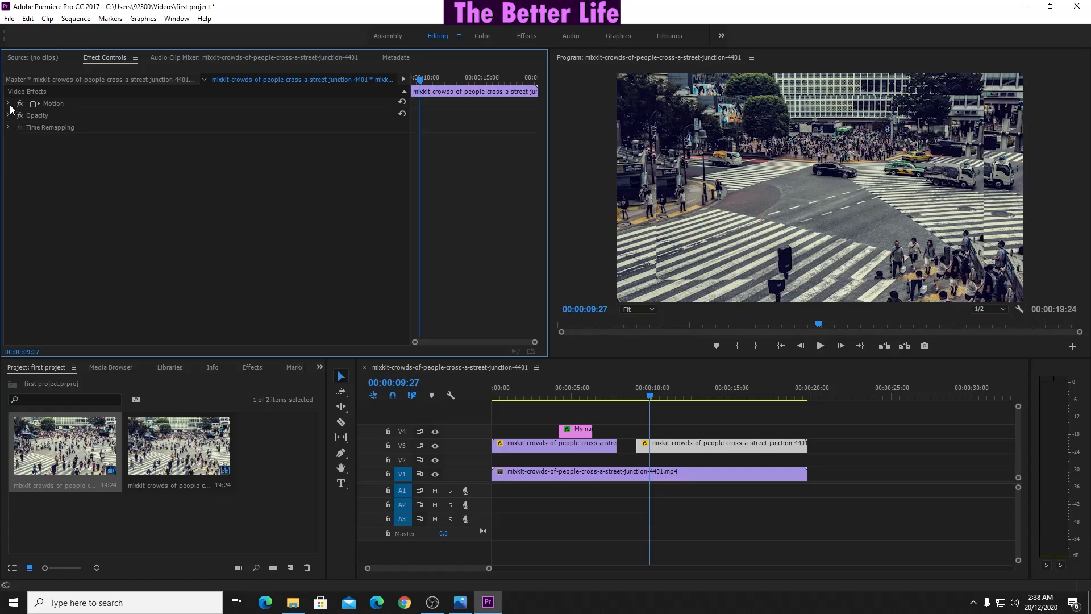
left_click(8, 104)
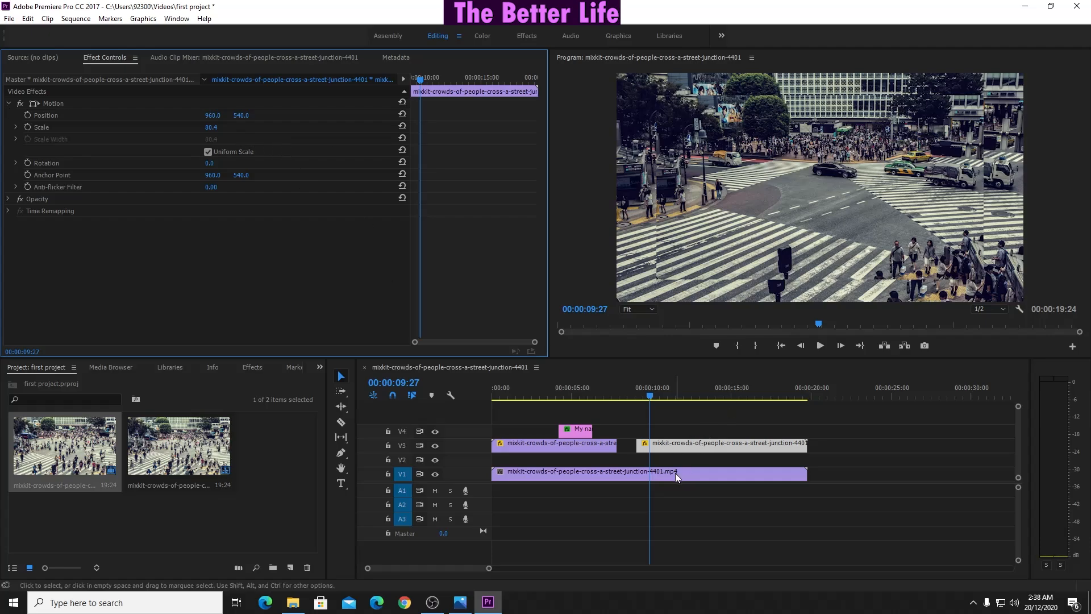
left_click(679, 491)
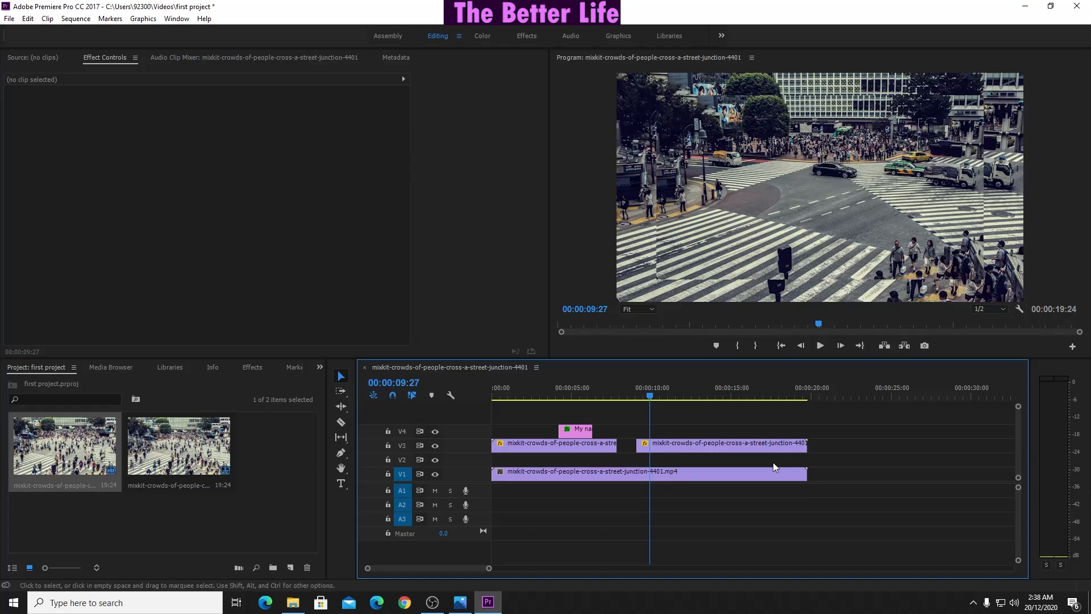
Step: Delete the full-length crowd clip from track V1, undo the deletion, and delete the clip again
left_click(686, 468)
key("Delete")
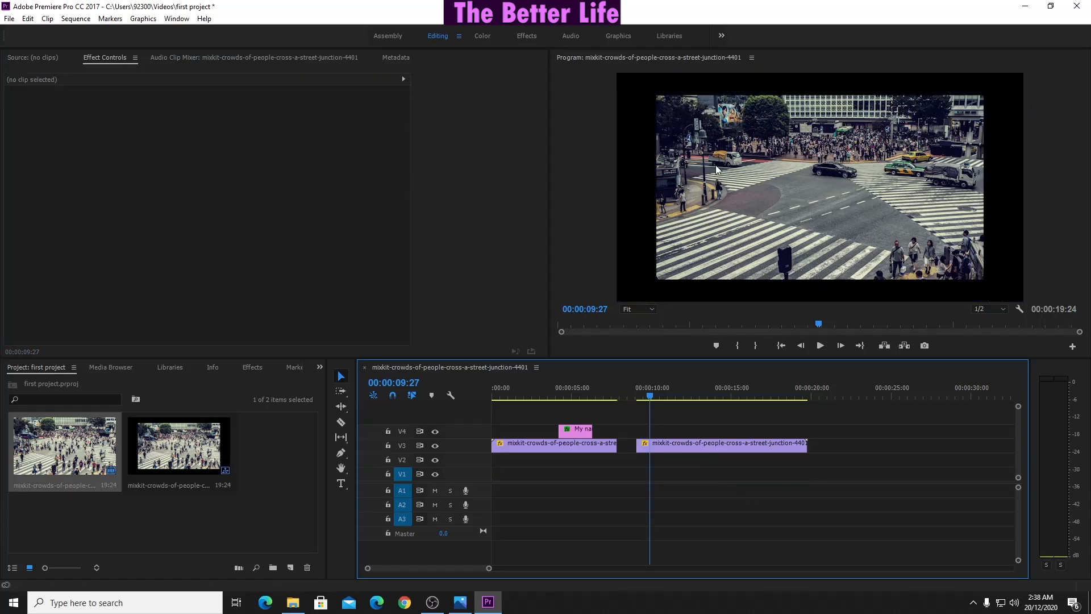
key("ctrl+z")
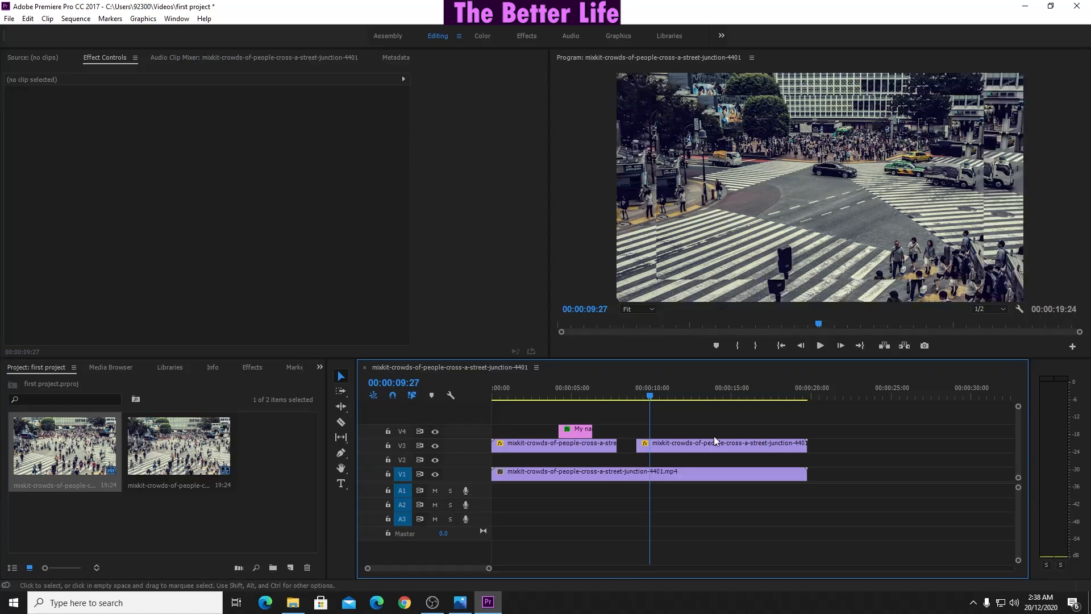
left_click(708, 476)
key("Delete")
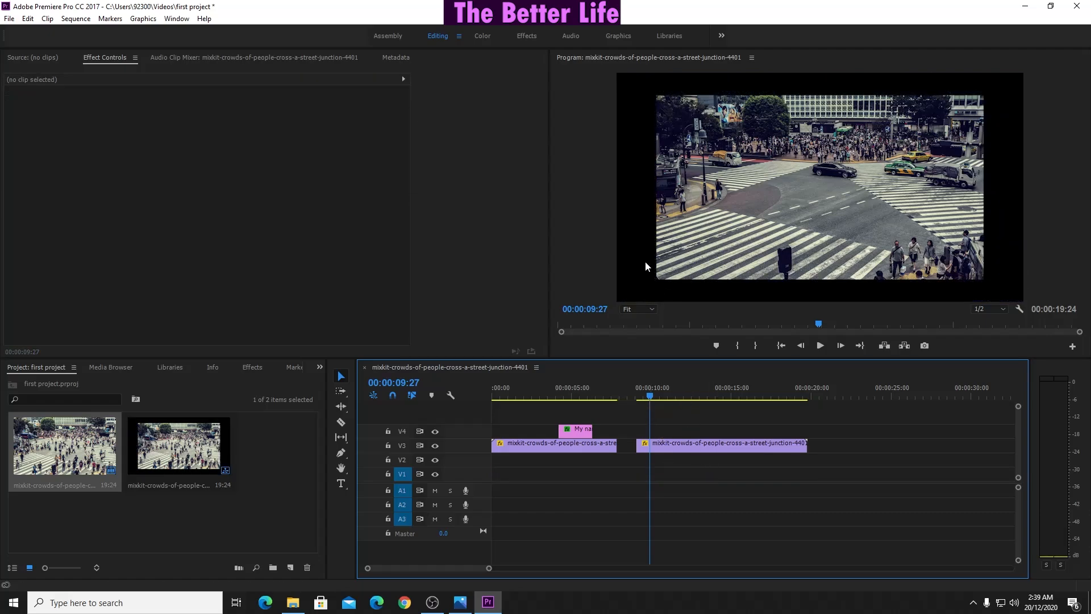
Step: Resize and reposition the second V3 piece within the picture to a scale of 74 and a position of about 946.6, 542.7
left_click(687, 142)
left_click(678, 442)
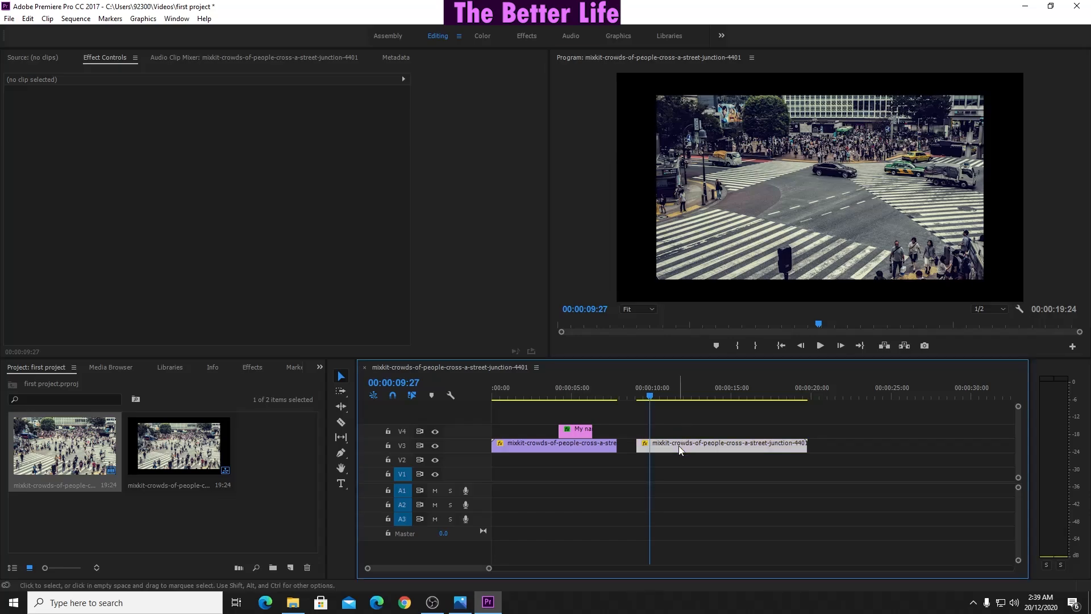
double_click(707, 192)
left_click_drag(663, 184, 707, 185)
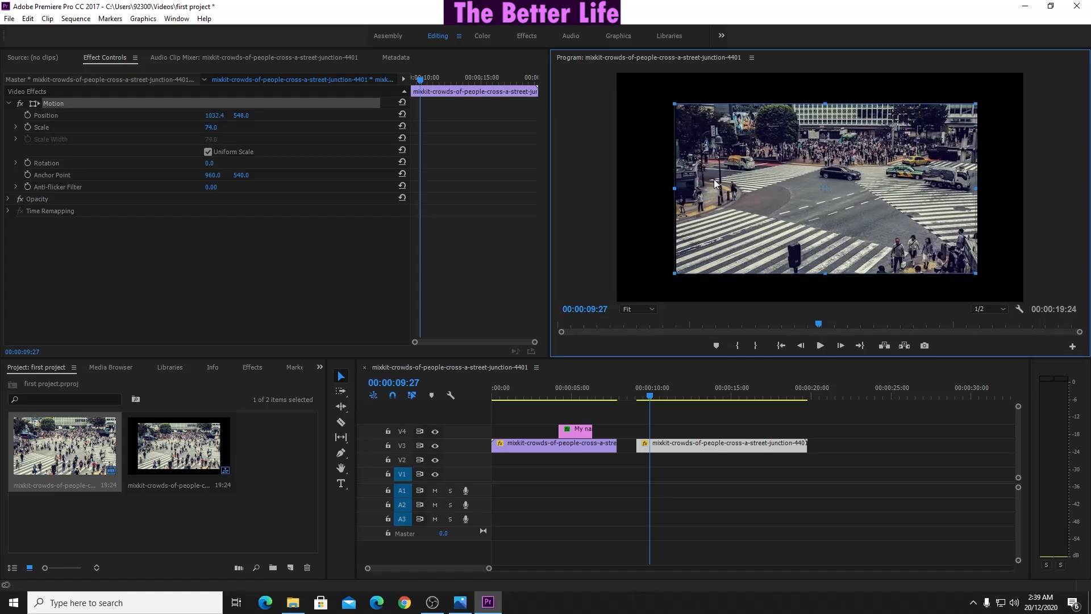
left_click(665, 474)
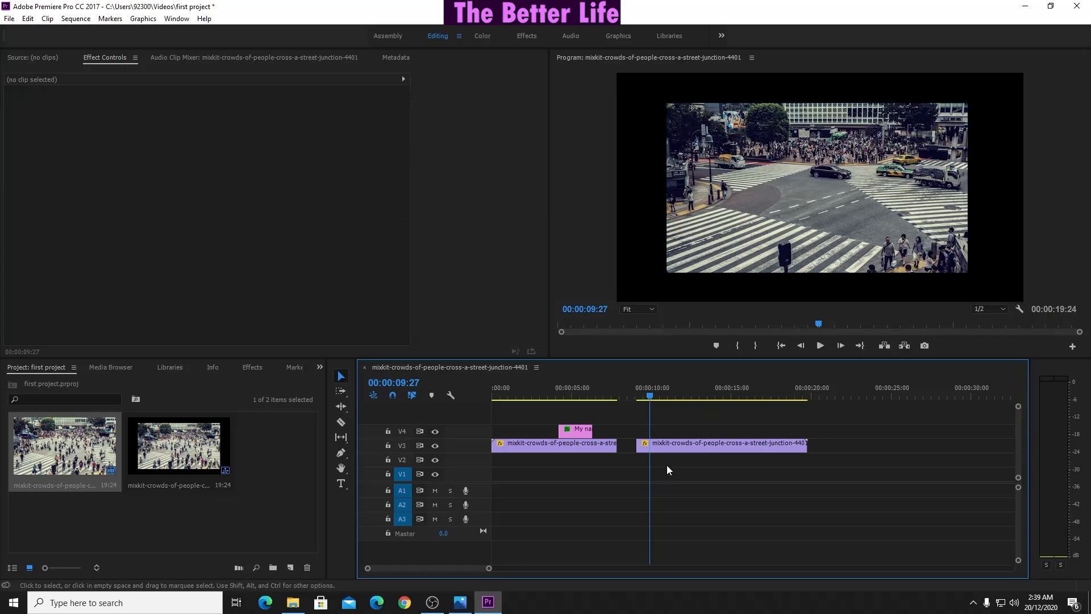
Step: Try different horizontal Motion positions for the second V3 piece, ending at 930.6
left_click(676, 445)
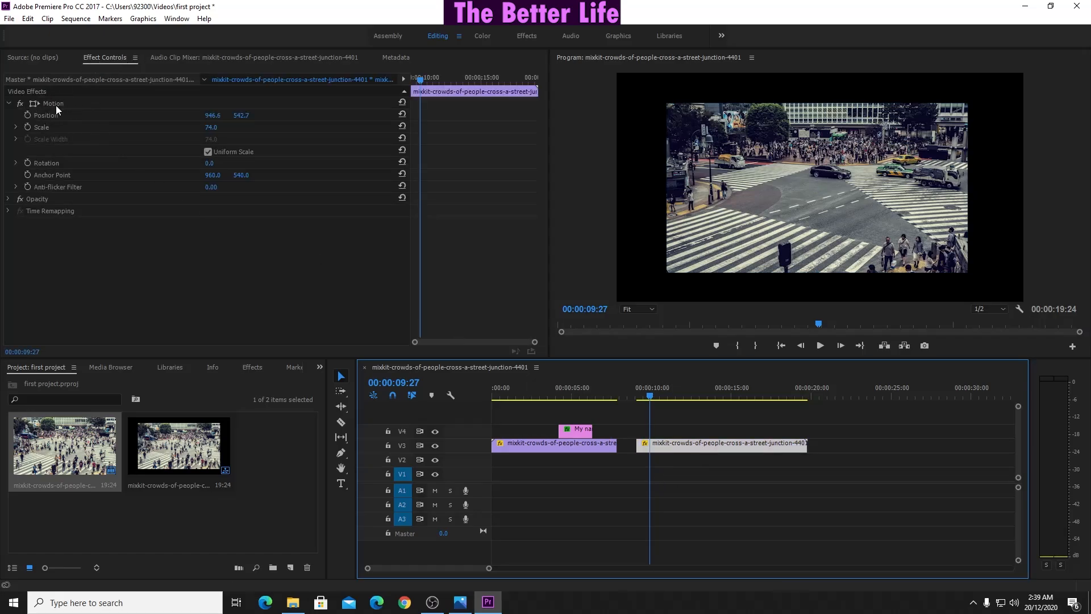
left_click(9, 104)
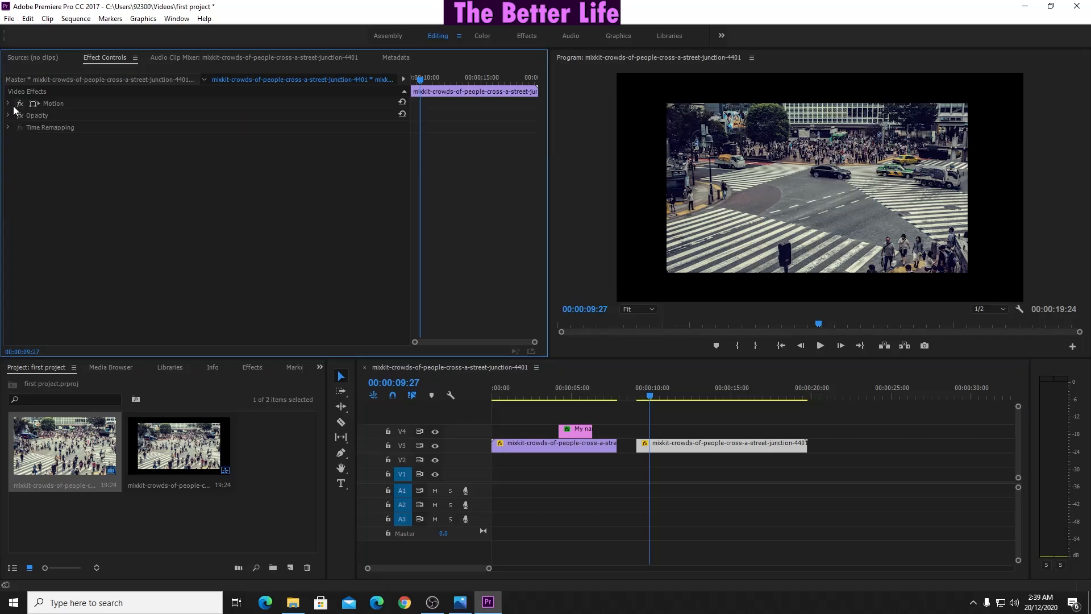
left_click(9, 104)
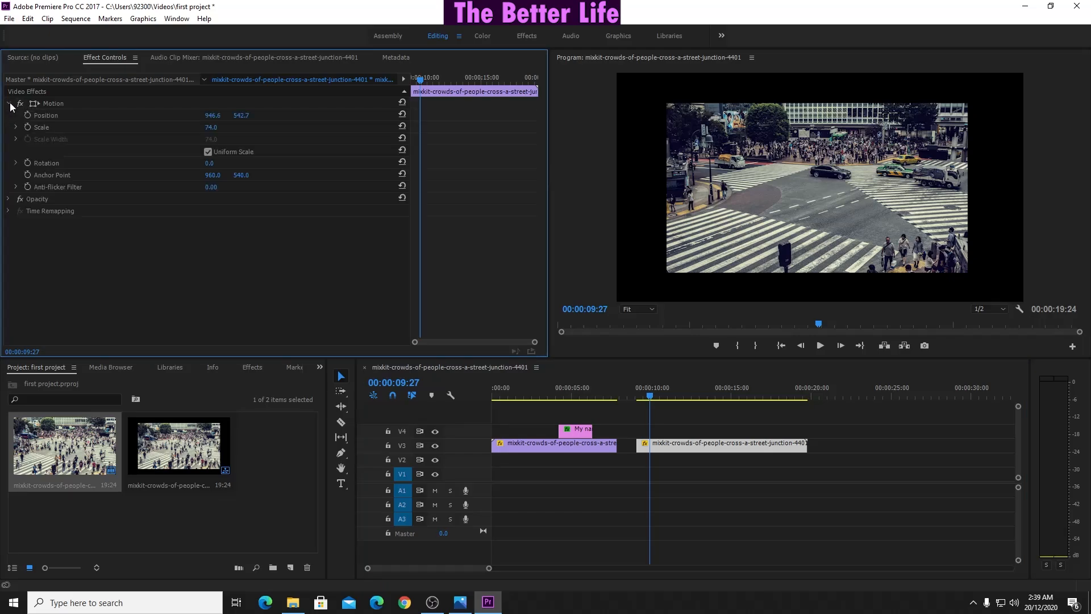
left_click(217, 116)
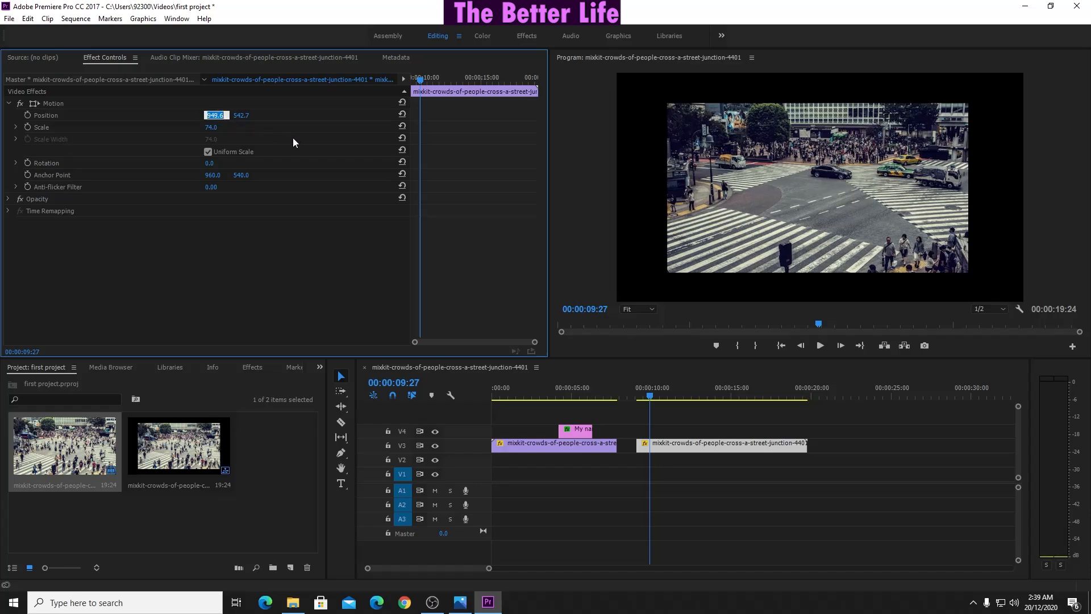
key("Up")
key("Up")
key("Up")
key("Up")
key("Up")
key("Up")
key("Up")
key("Up")
key("Up")
key("Up")
key("Up")
key("Up")
key("Up")
key("Up")
key("Up")
key("Up")
key("Up")
key("Up")
key("Up")
key("Up")
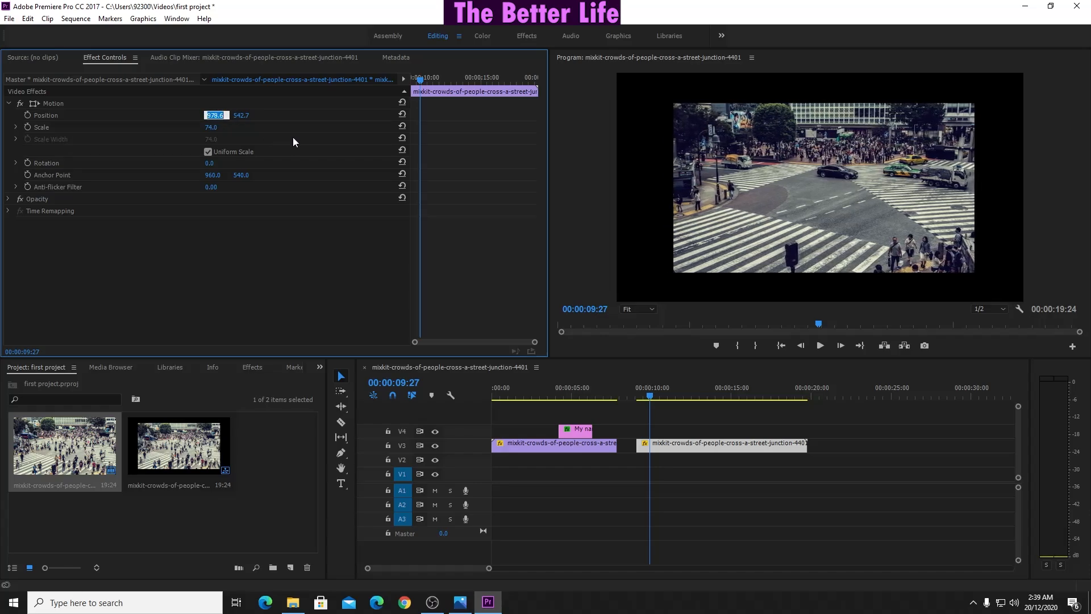
key("Down")
key("Down")
key("Down")
key("Down")
key("Down")
key("Down")
key("Down")
key("Down")
key("Down")
key("Down")
key("Down")
key("Down")
key("Down")
key("Down")
key("Down")
key("Down")
key("Down")
key("Down")
key("Down")
key("Down")
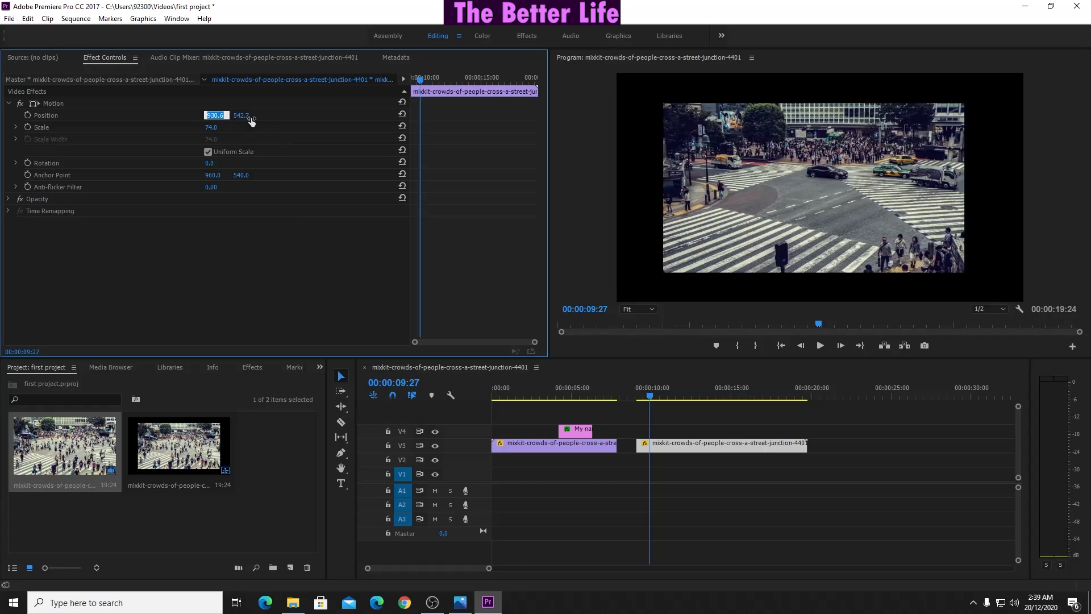
Step: Try different vertical Motion positions for the second V3 piece, ending at 535.7
left_click(252, 119)
key("Up")
key("Up")
key("Up")
key("Up")
key("Up")
key("Up")
key("Up")
key("Up")
key("Up")
key("Up")
key("Up")
key("Up")
key("Up")
key("Up")
key("Up")
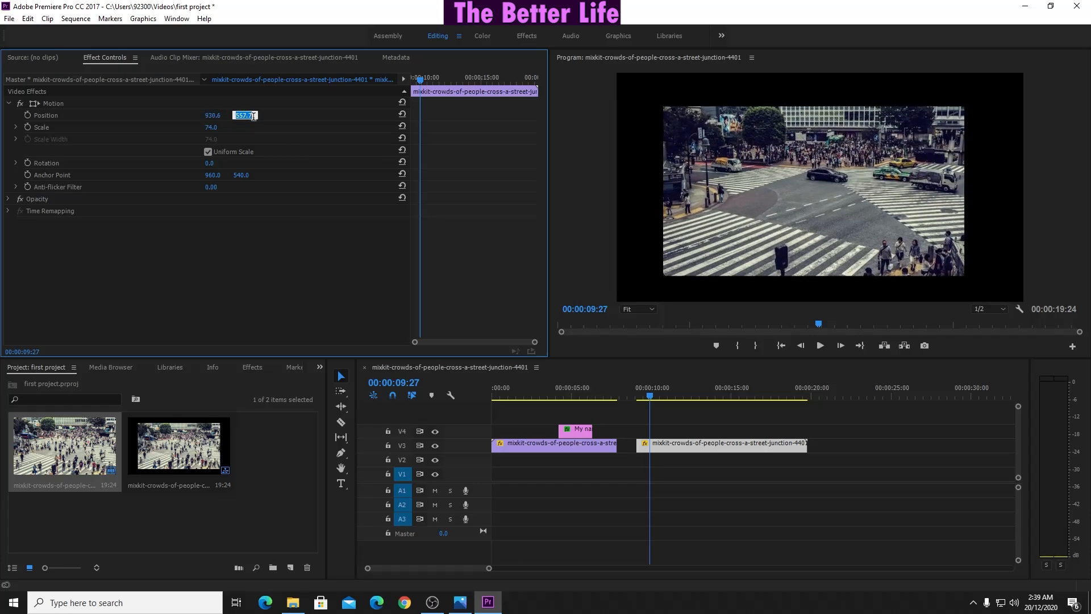
key("Down")
key("Down")
key("Down")
key("Down")
key("Down")
key("Down")
key("Down")
key("Down")
key("Down")
key("Down")
key("Down")
key("Down")
key("Down")
key("Down")
key("Down")
key("Down")
key("Down")
key("Down")
key("Down")
key("Down")
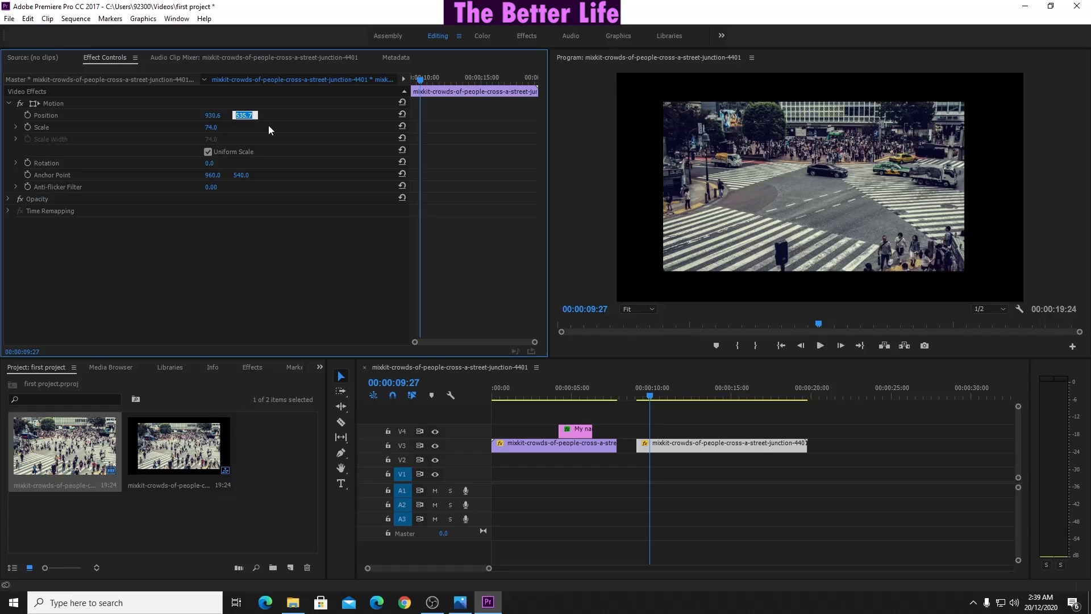
Step: Set the second V3 piece's scale to 83, and clear the selection
left_click(218, 127)
key("Up")
key("Up")
key("Up")
key("Up")
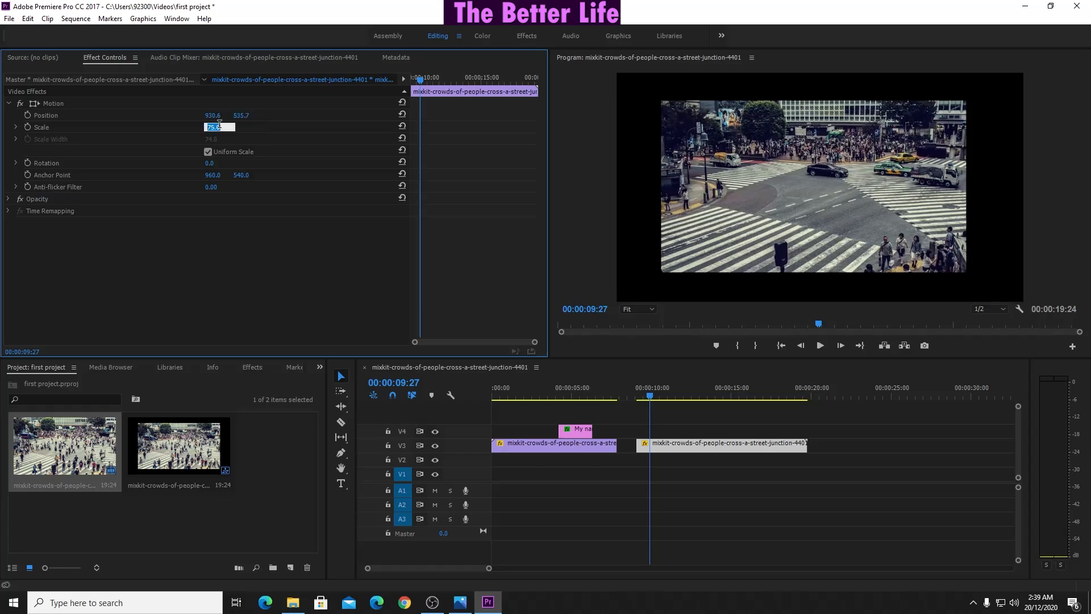
key("Up")
key("Up")
key("Up")
key("Up")
key("Up")
key("Up")
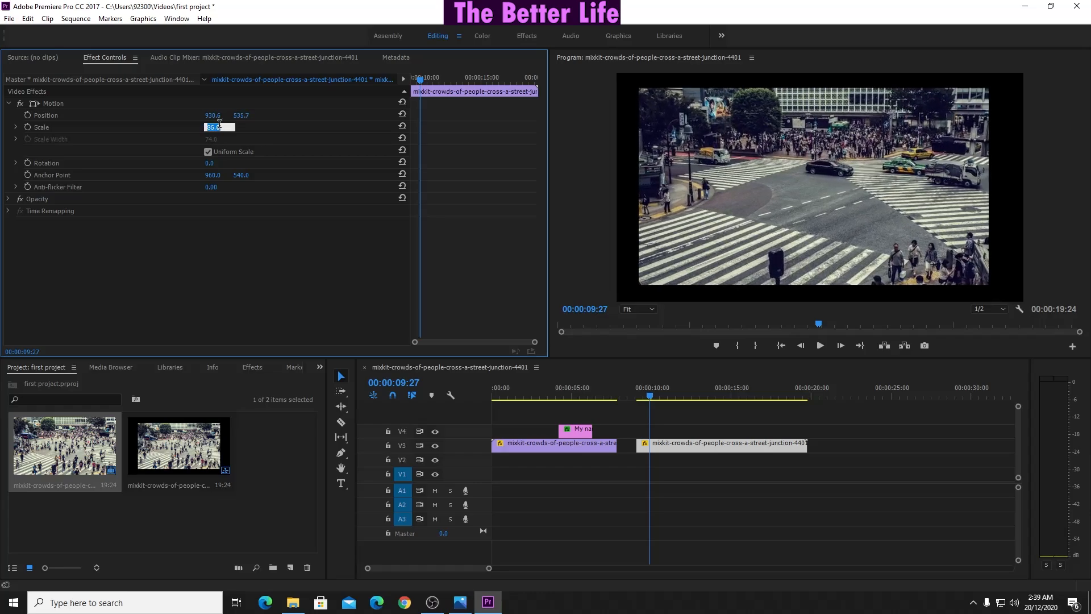
key("Down")
left_click(684, 482)
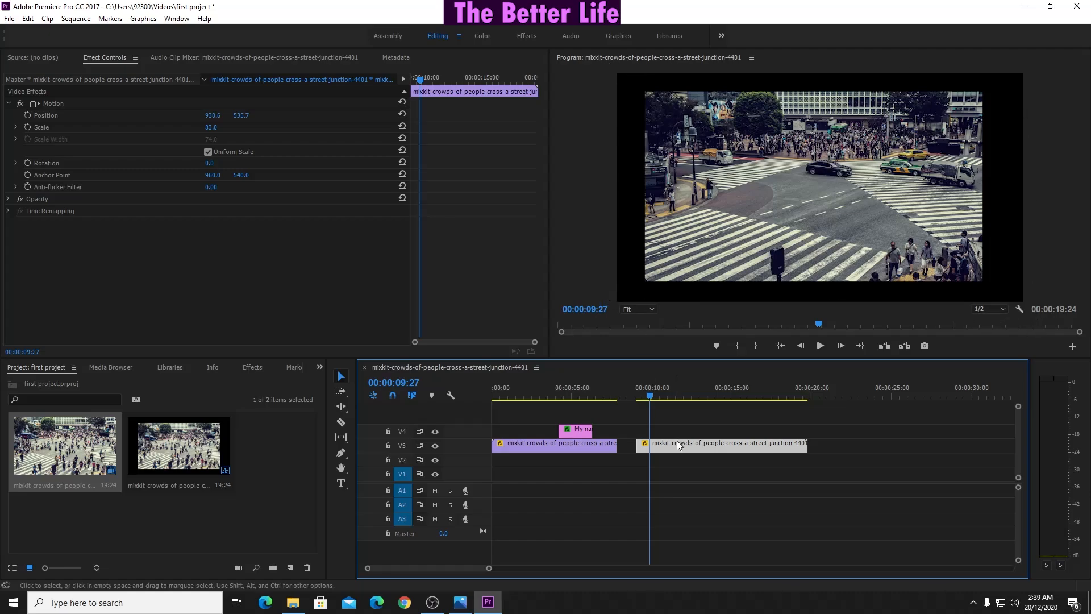
left_click(699, 470)
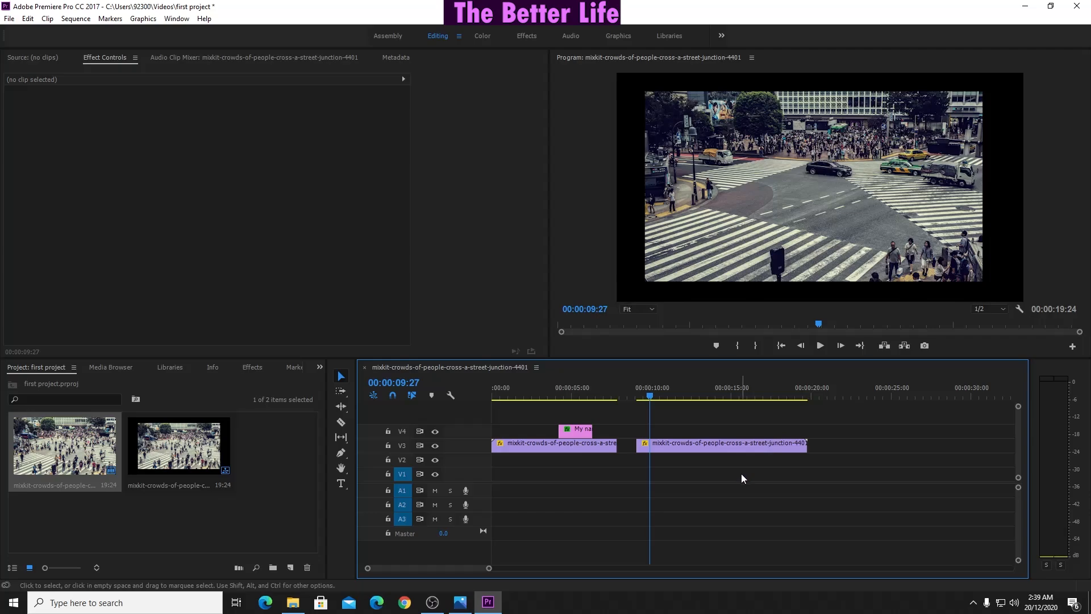
Step: Select the text clip and both V3 pieces together and delete them to empty the timeline
left_click_drag(740, 473, 503, 438)
left_click_drag(902, 460, 496, 427)
left_click_drag(905, 418, 499, 474)
key("Delete")
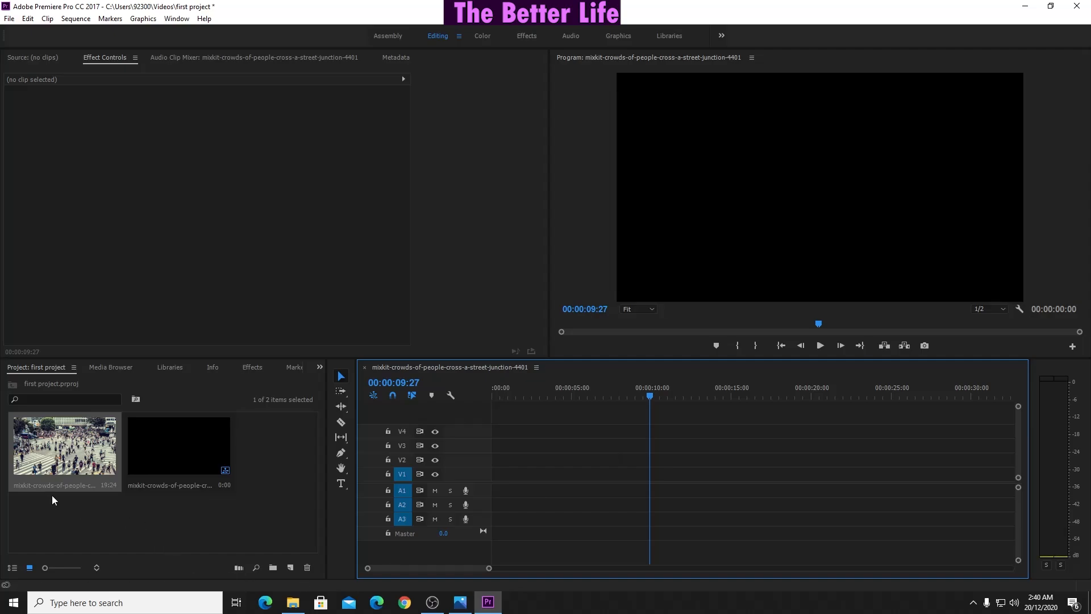
left_click_drag(67, 455, 531, 430)
left_click(530, 429)
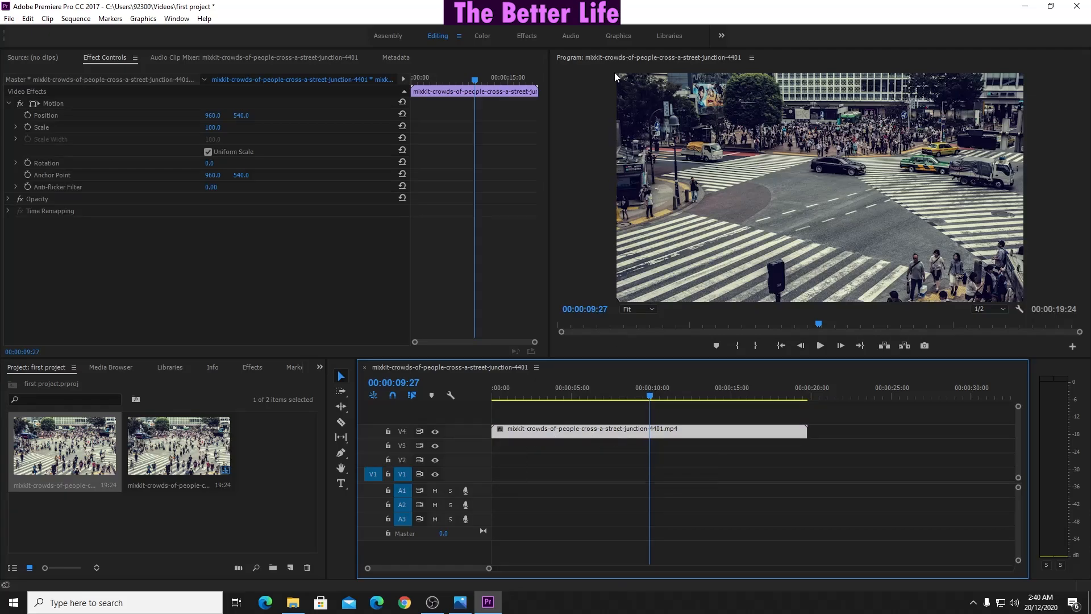
key("Delete")
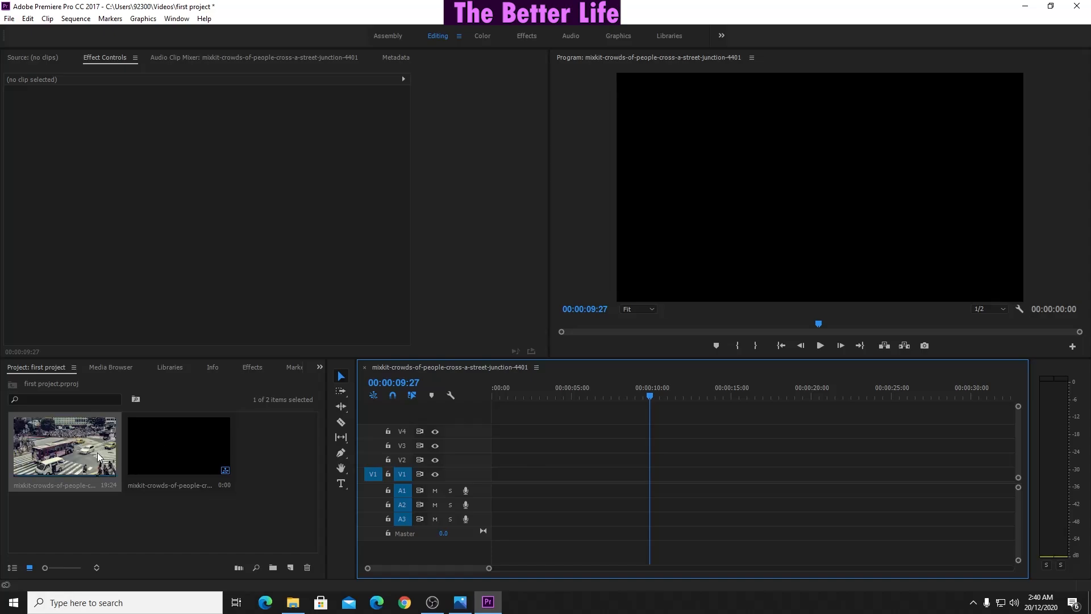
Step: Place the crowd street-junction video from the project on track V3, beginning at the start of the sequence
left_click(113, 445)
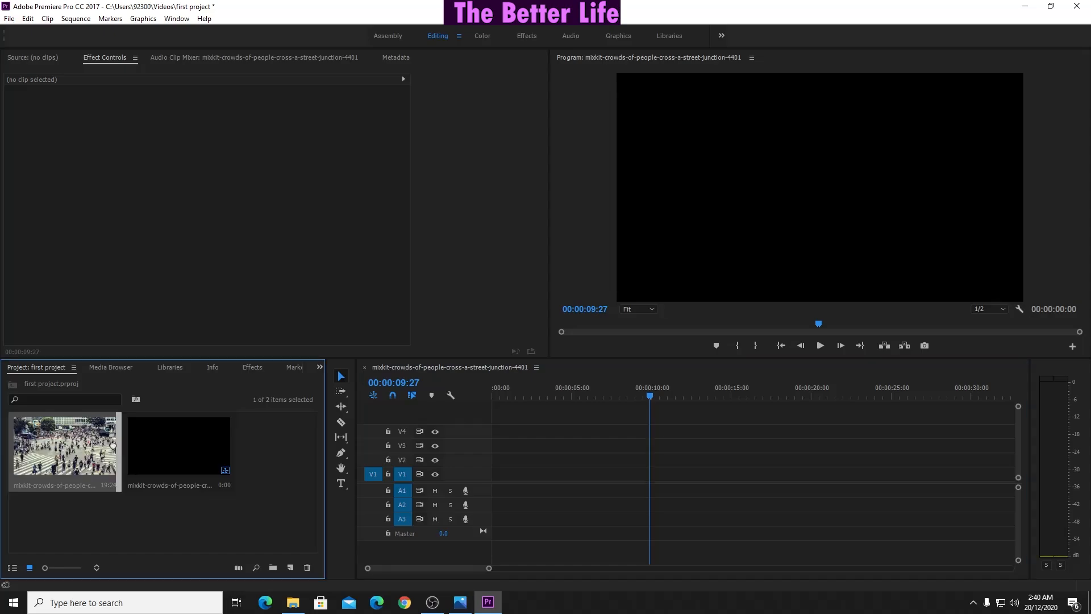
left_click_drag(113, 445, 494, 451)
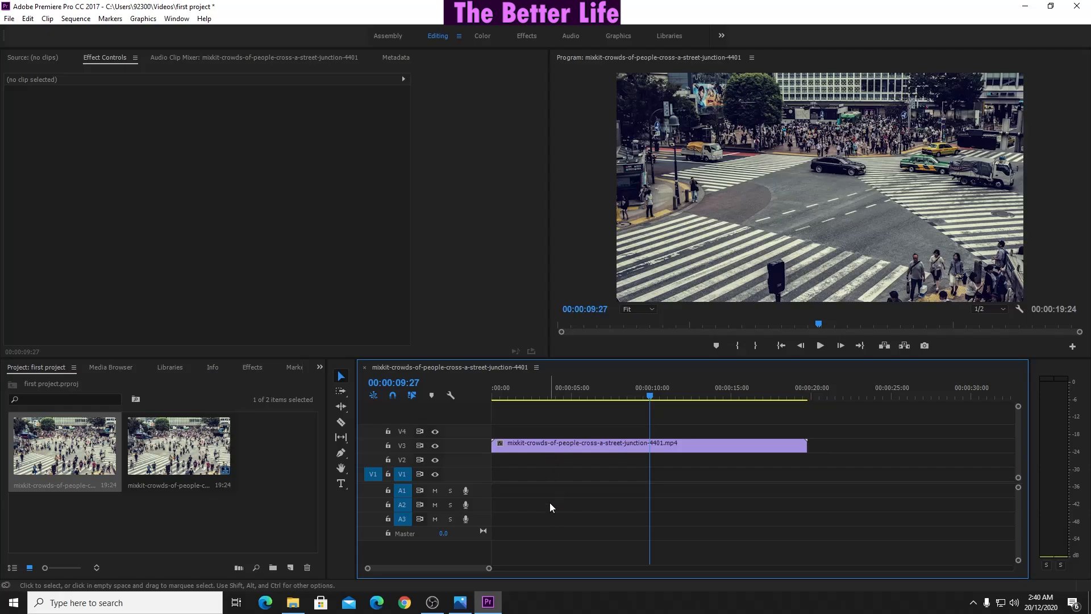
Step: Import the mixkit-deep-urban-623 MP3 file from the Downloads folder into the project
left_click(10, 19)
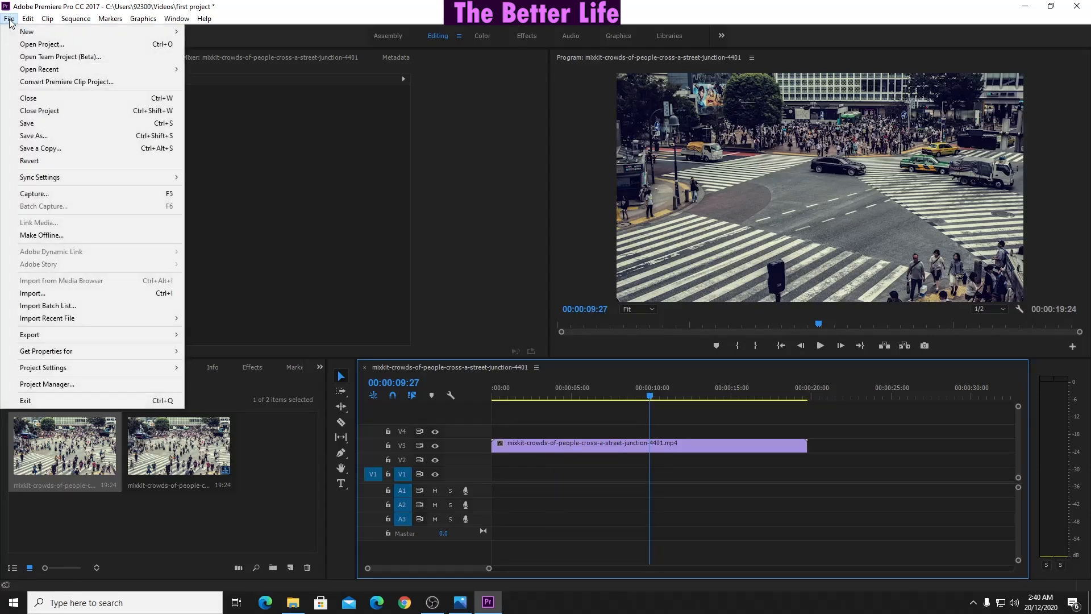
left_click(50, 295)
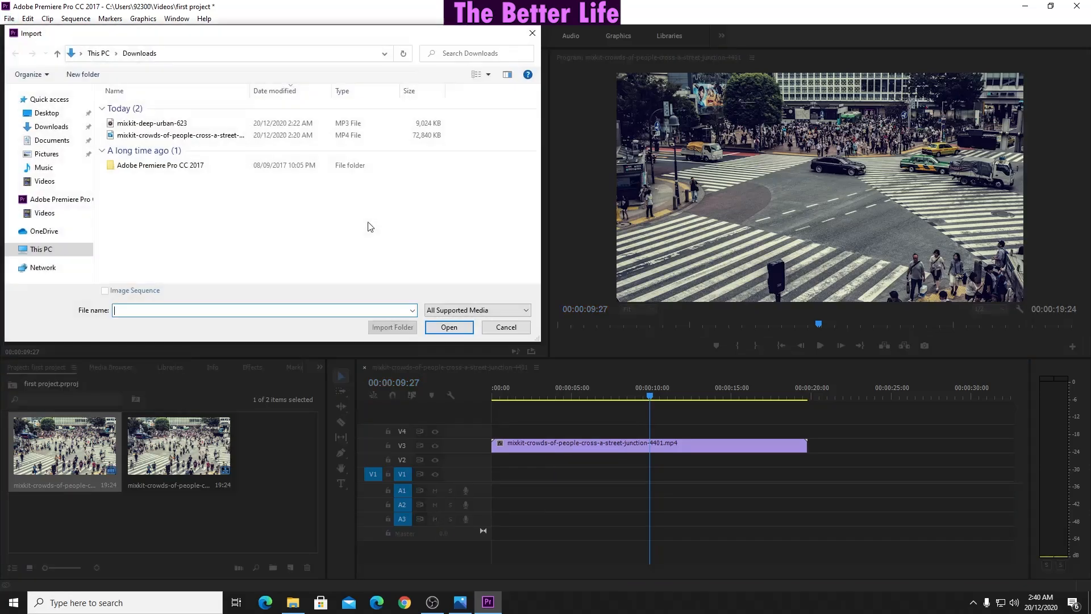
left_click(154, 128)
double_click(154, 128)
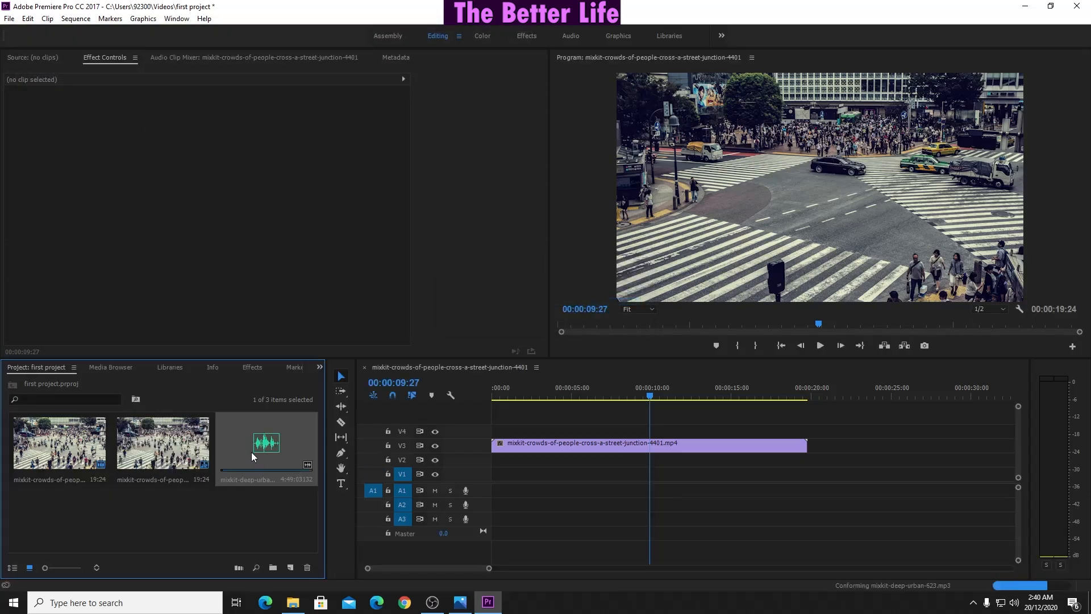
Step: Place the imported mixkit-deep-urban-623 music on audio track A2, beginning at the start of the sequence
left_click_drag(243, 445, 415, 486)
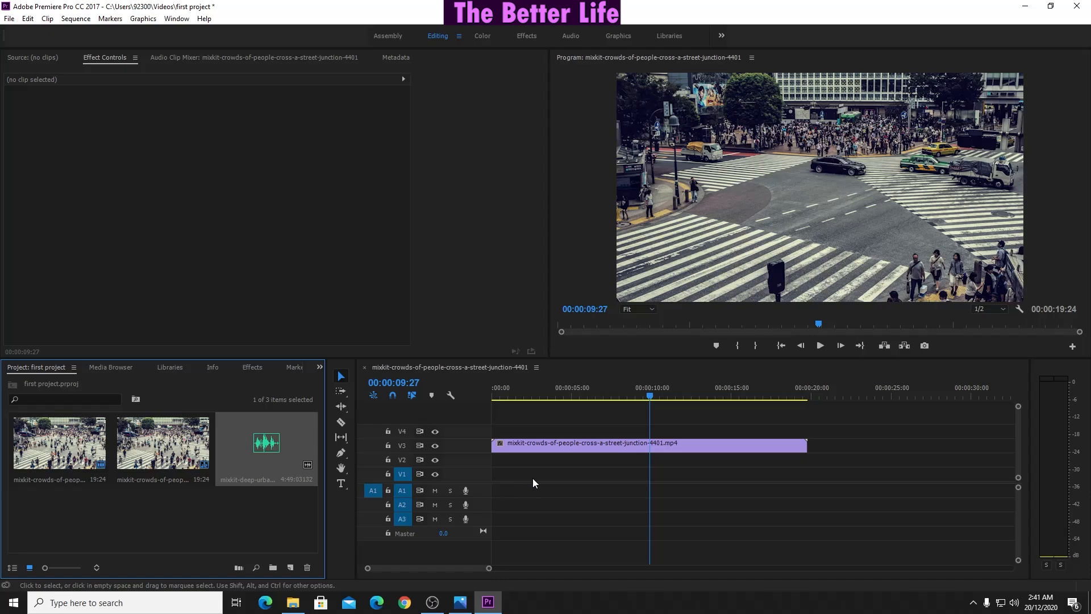
left_click(464, 476)
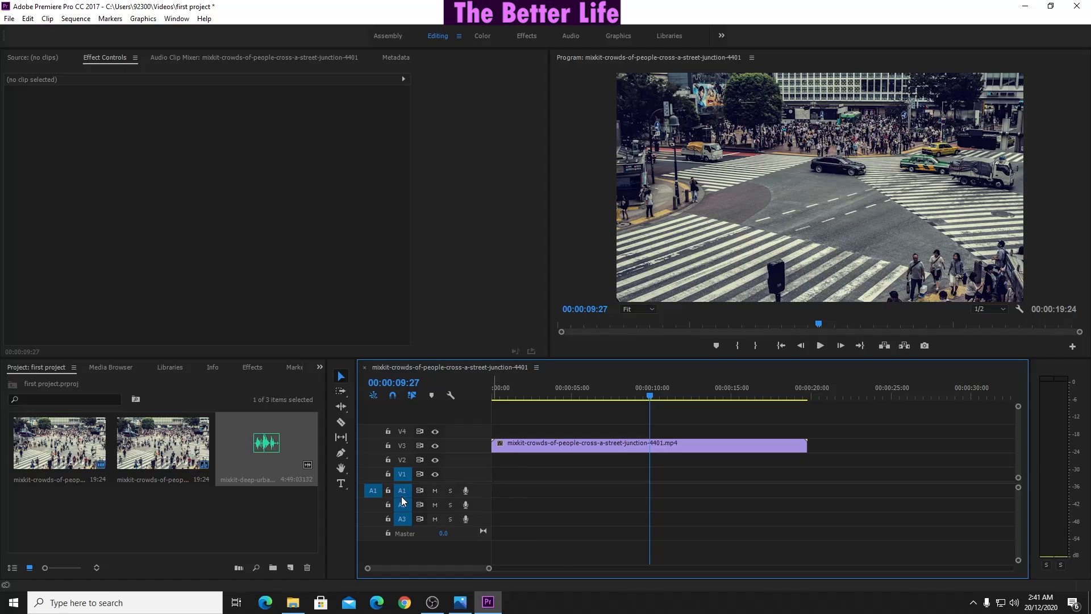
left_click_drag(274, 446, 499, 503)
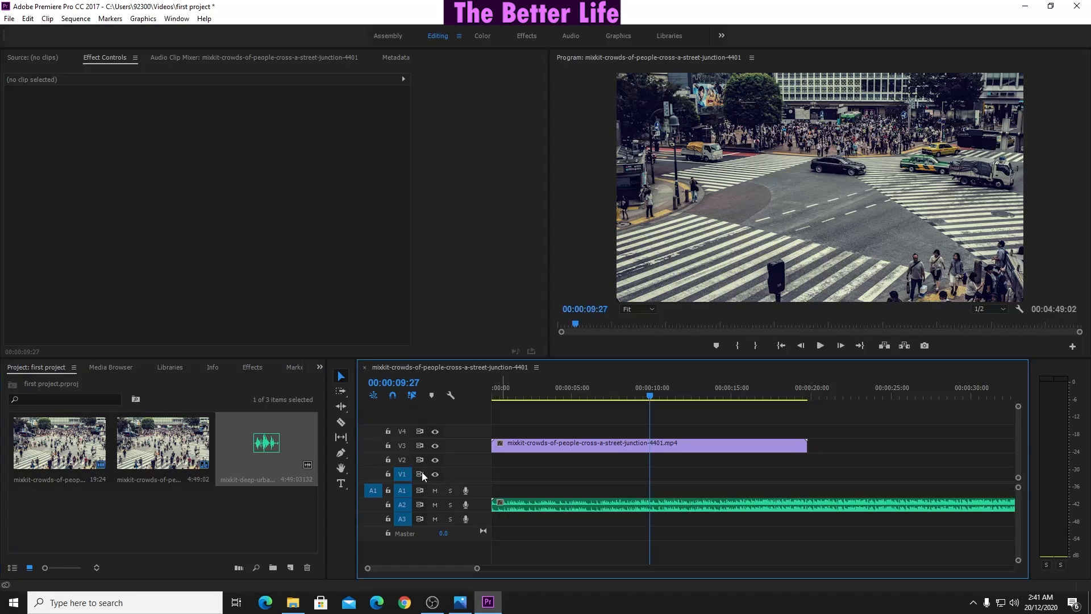
Step: Cut the A2 music with the Razor tool where the V3 video ends, and delete the excess music after the cut
left_click(341, 422)
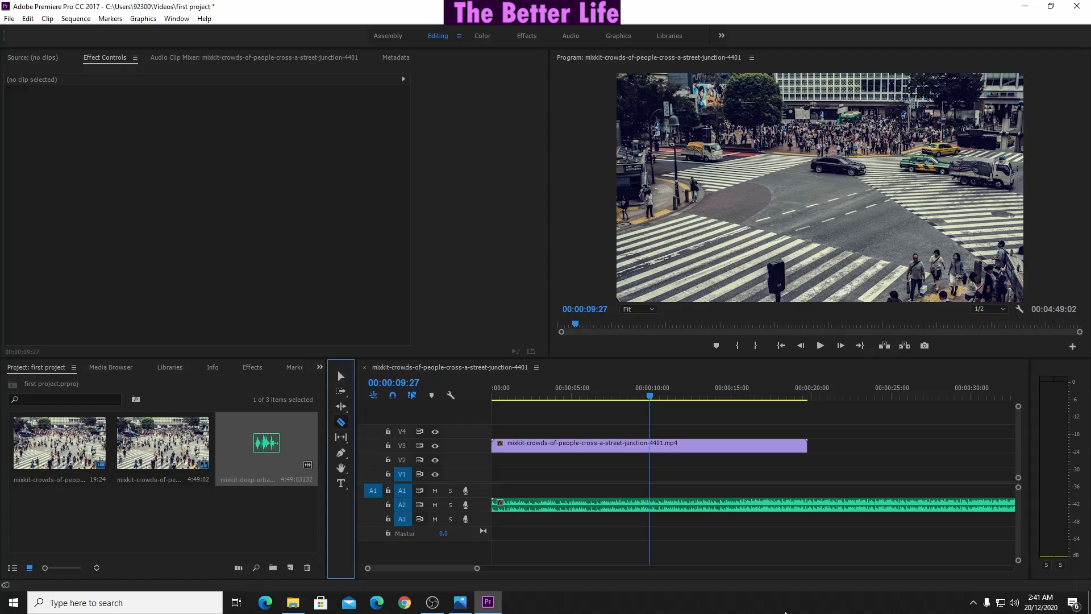
left_click(809, 504)
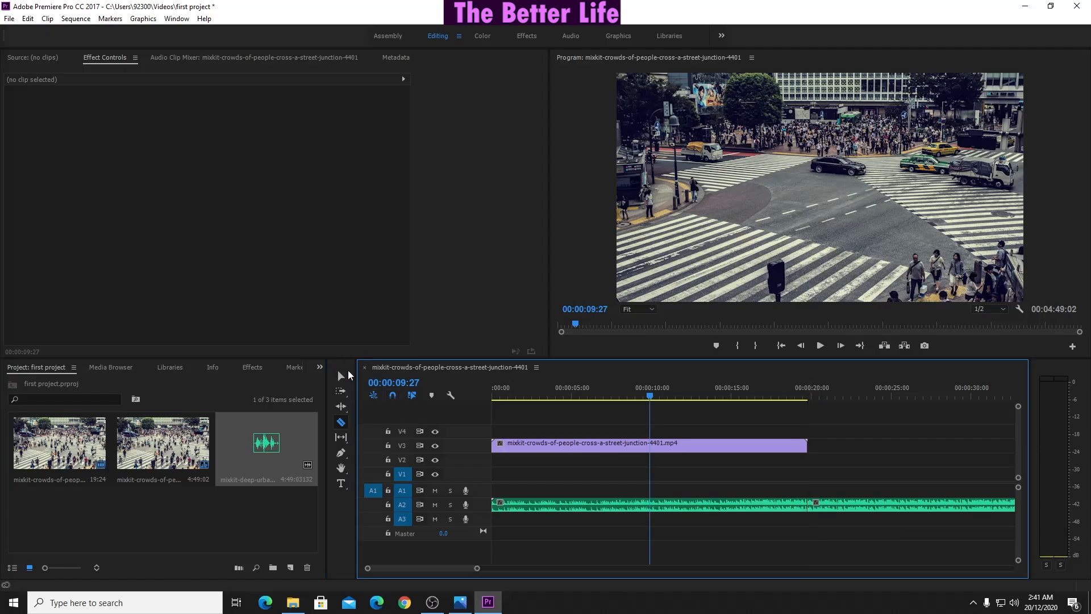
left_click(341, 375)
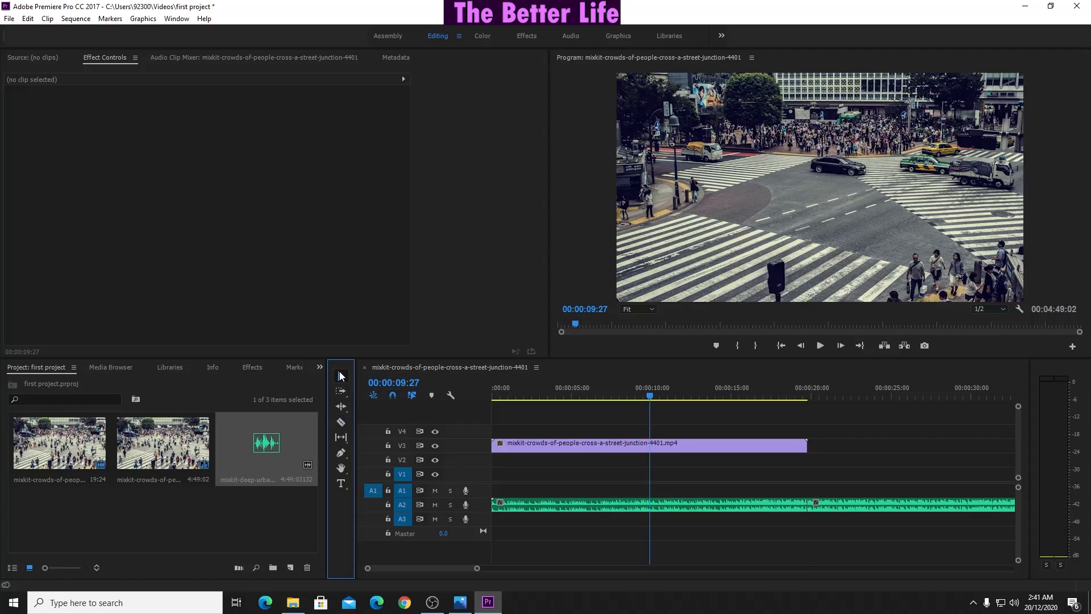
left_click(841, 509)
key("Delete")
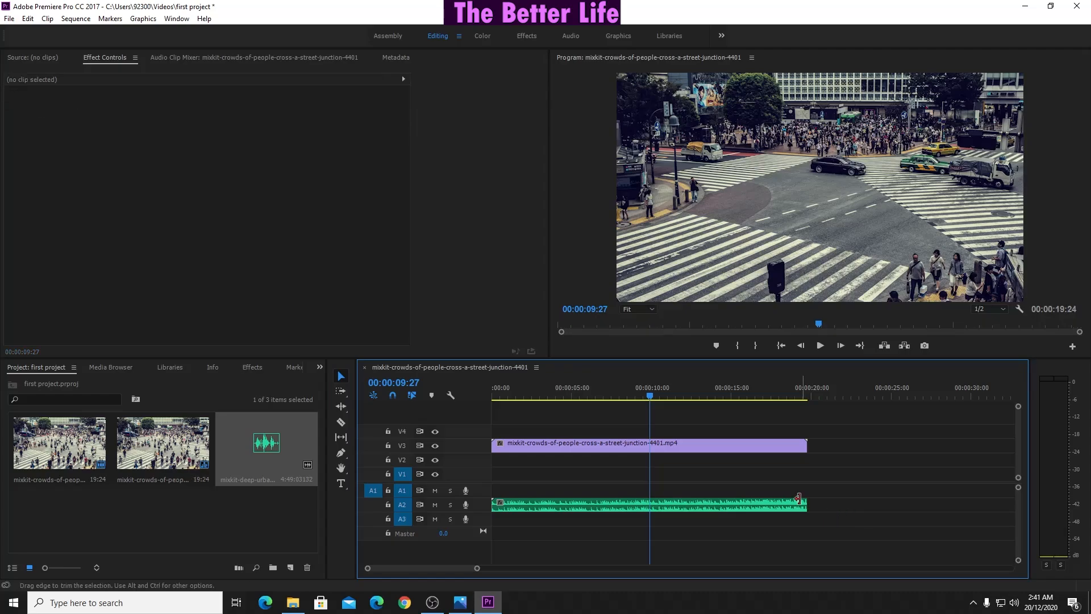
Step: Play the video with its music from about 00:00:07:00, and stop at 00:00:09:14
left_click_drag(620, 395, 604, 396)
key("space")
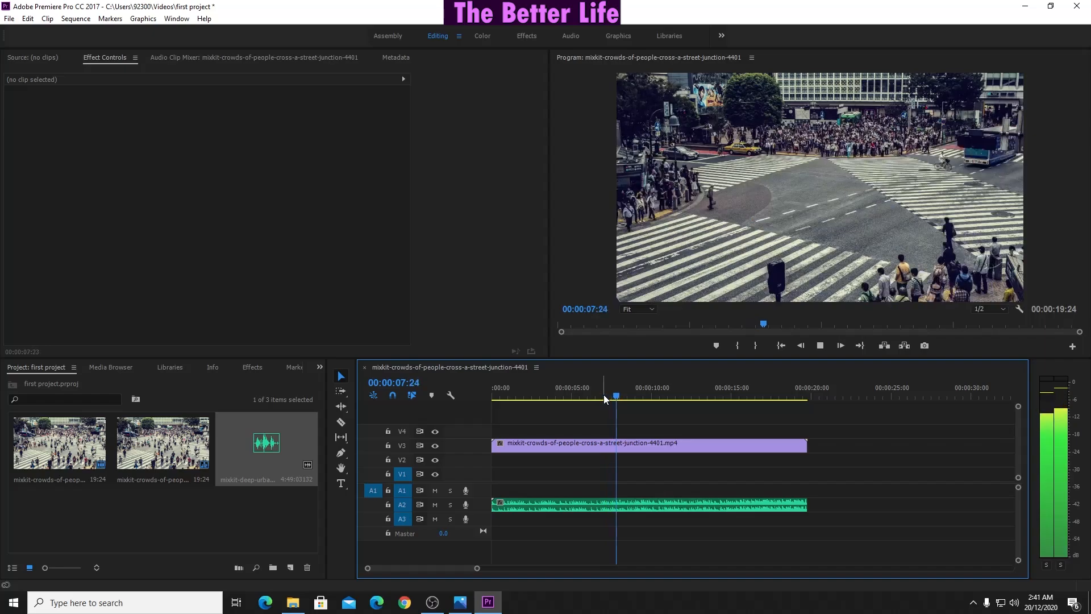
key("space")
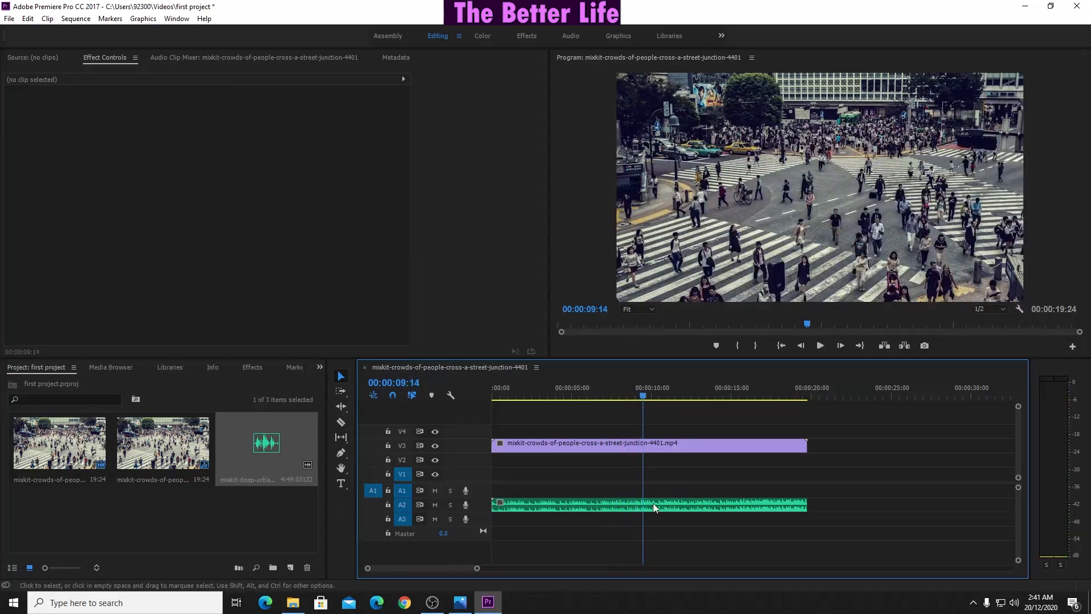
Step: Adjust the audio gain of the mixkit-deep-urban-623 music clip on audio track A2
right_click(665, 508)
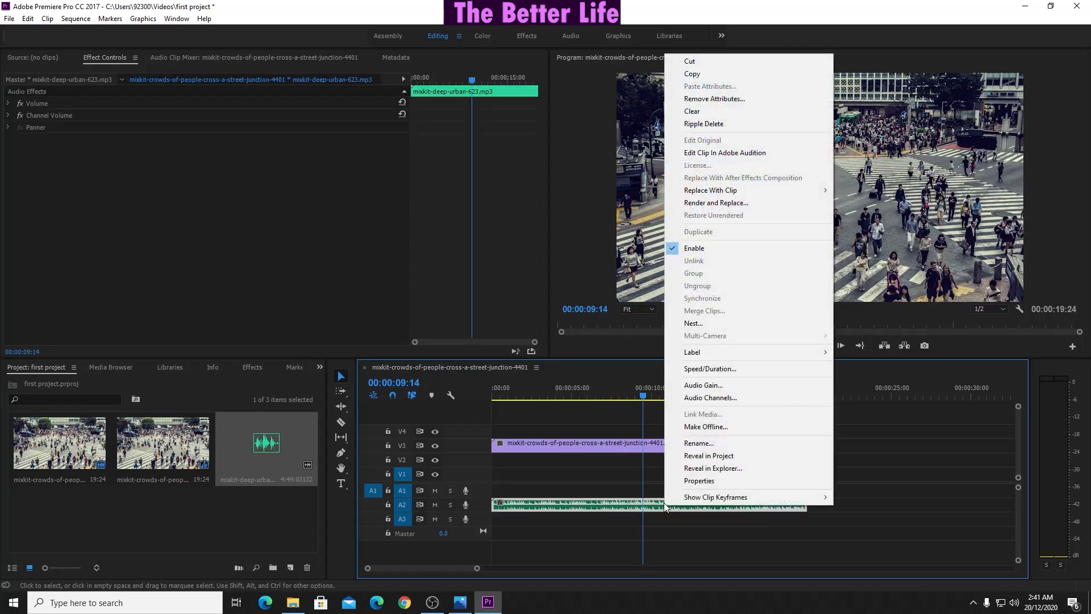
left_click(710, 385)
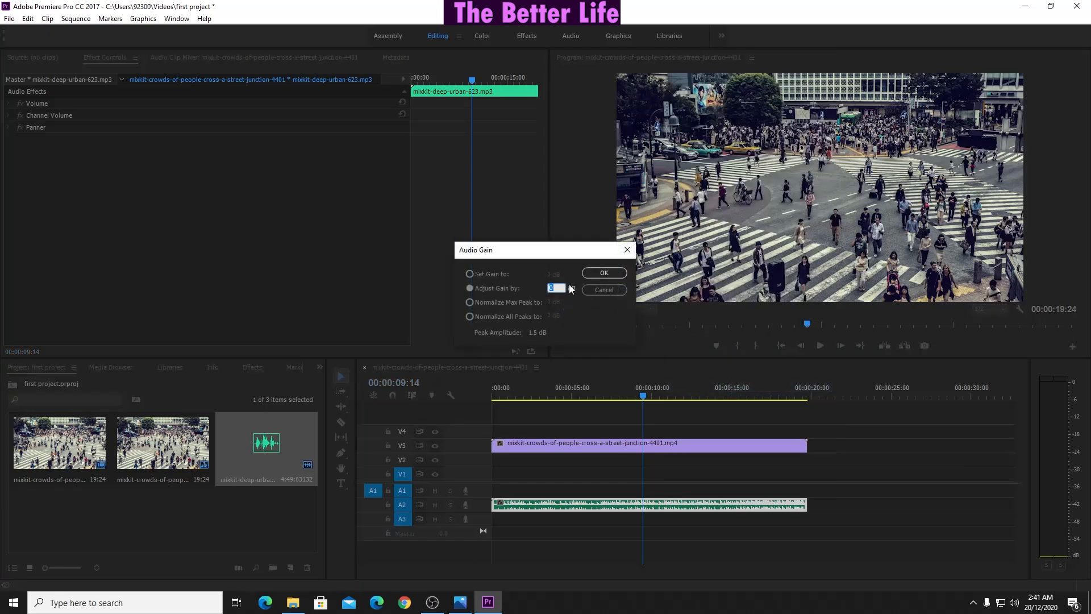
key("Return")
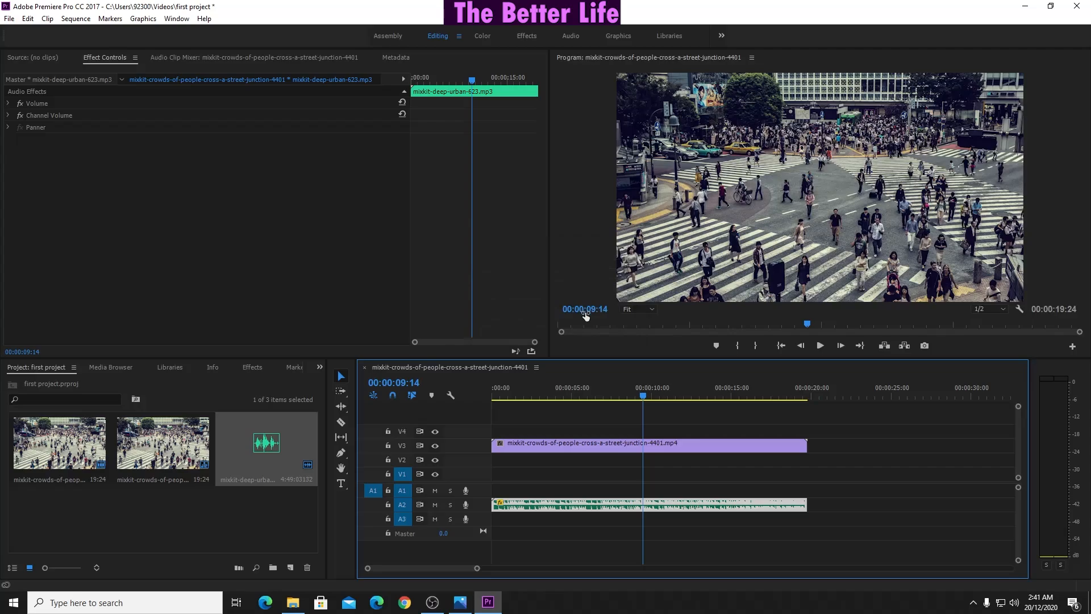
Step: Play the sequence from 00:00:09:14 to listen to the music at its adjusted gain, and stop at 00:00:13:01
key("space")
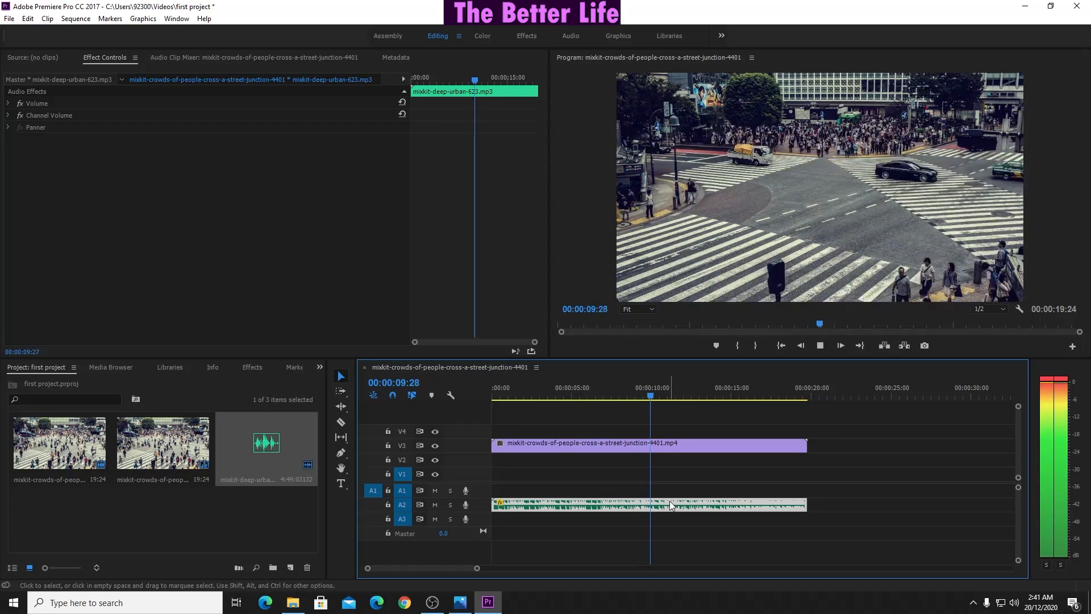
left_click(707, 515)
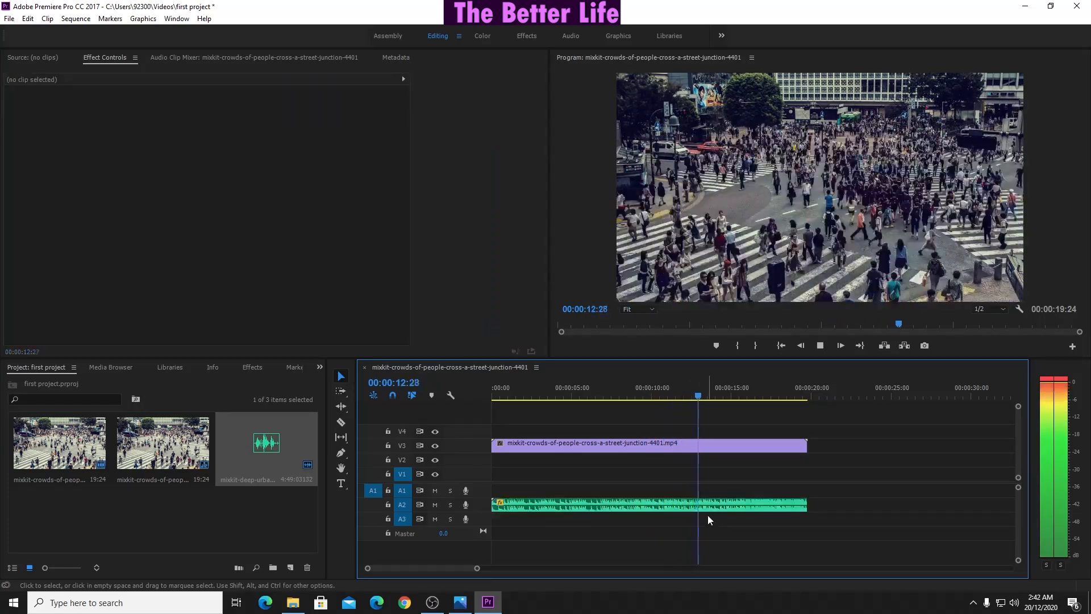
key("space")
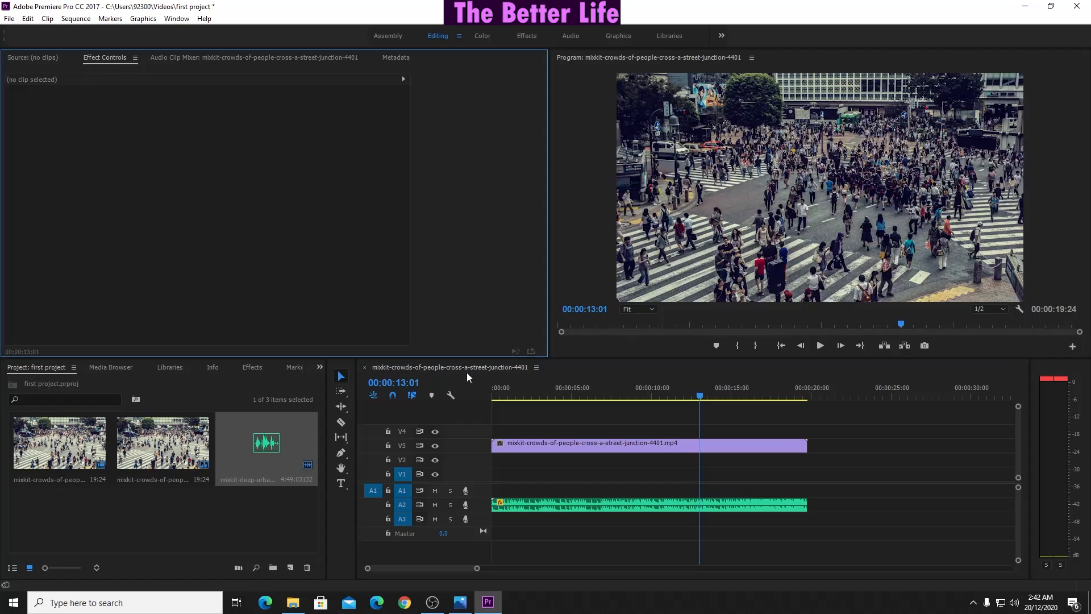
Step: Examine the Motion, Opacity and Time Remapping settings of the V3 video clip, and deselect the clip
left_click(620, 446)
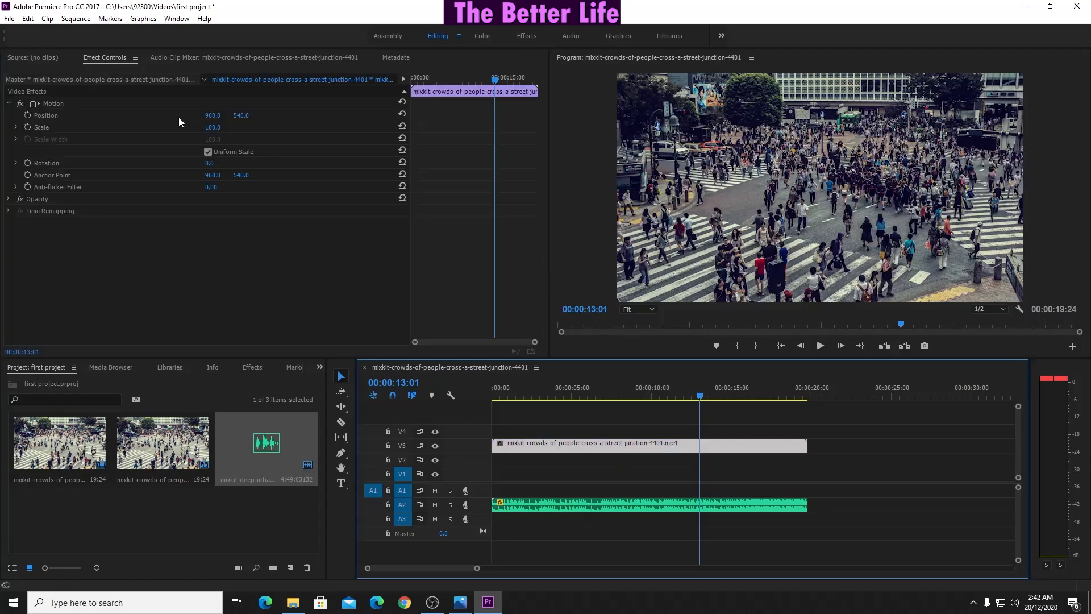
left_click(111, 59)
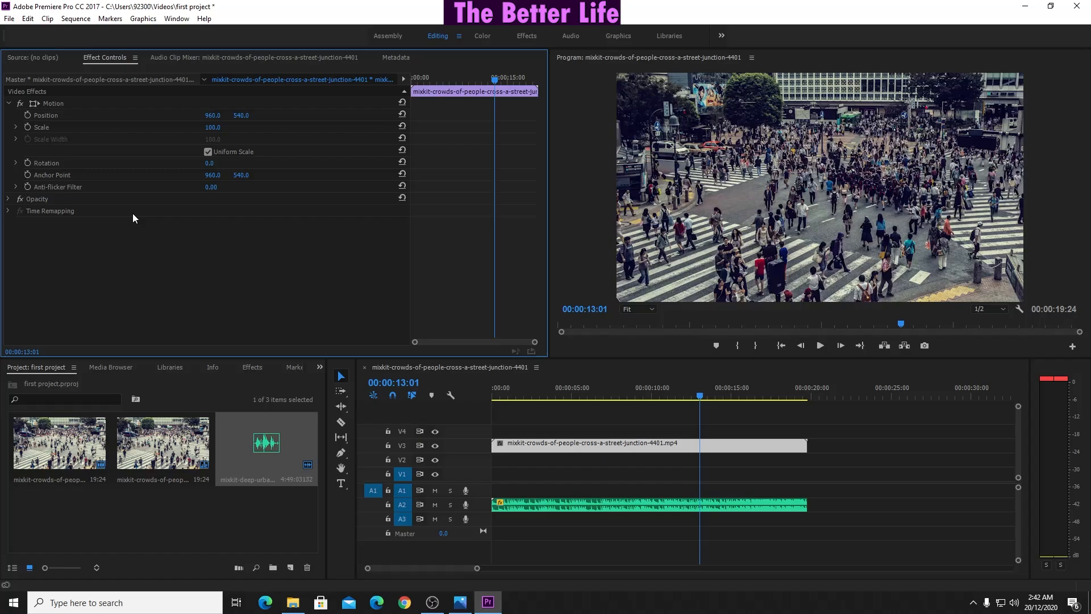
left_click(832, 451)
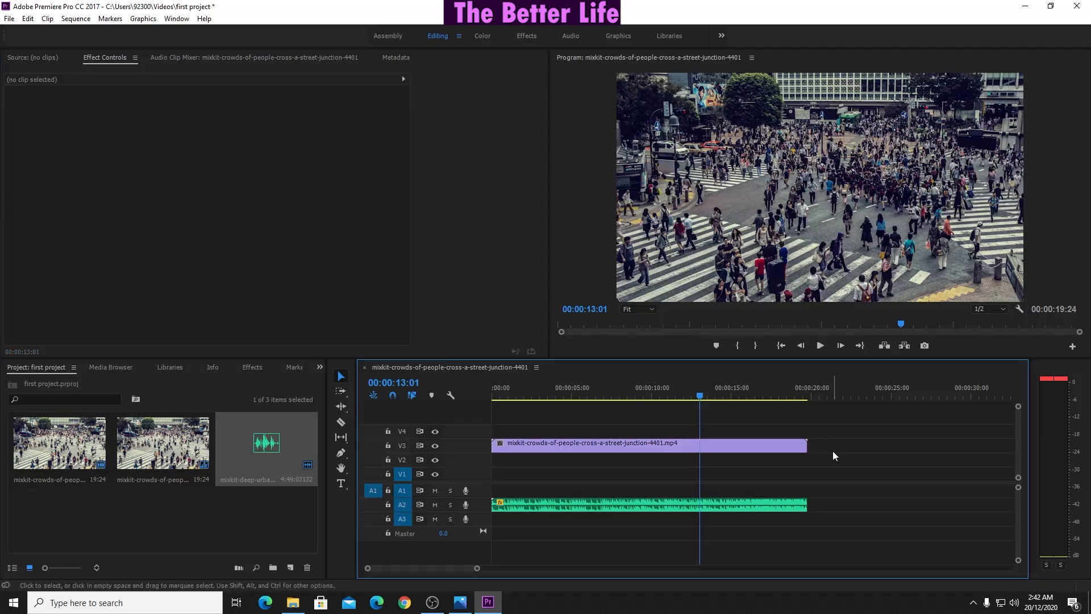